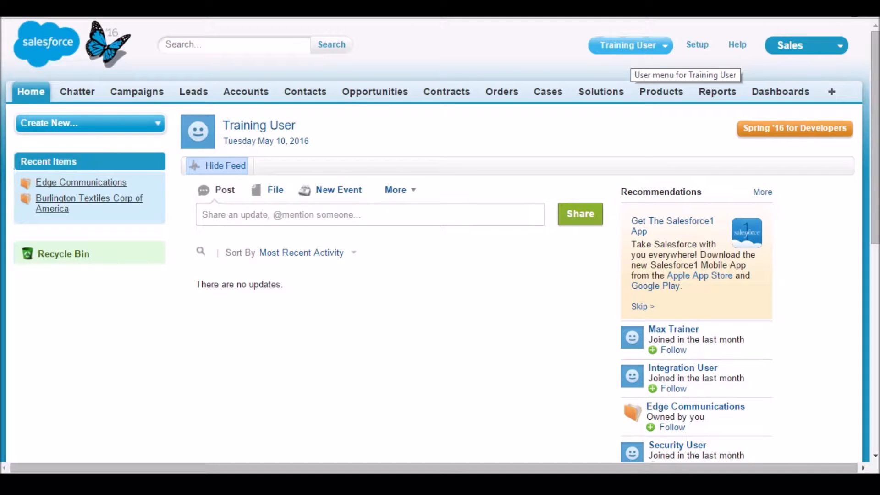
Search the setup area for Data Loader while logged in as the training user.
left_click(697, 45)
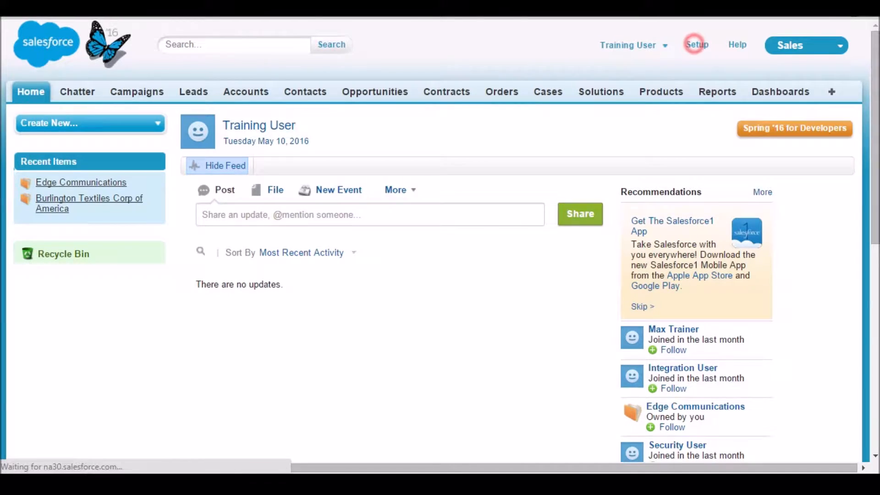
left_click(84, 124)
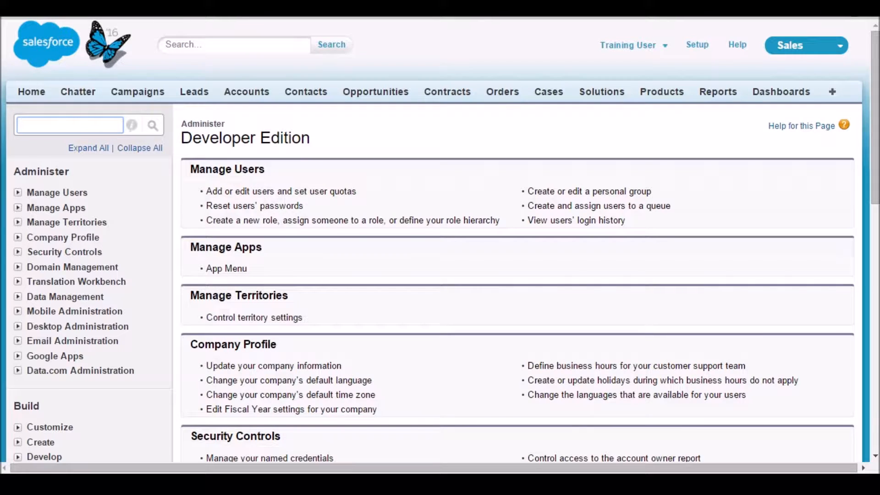
type("Data Loader")
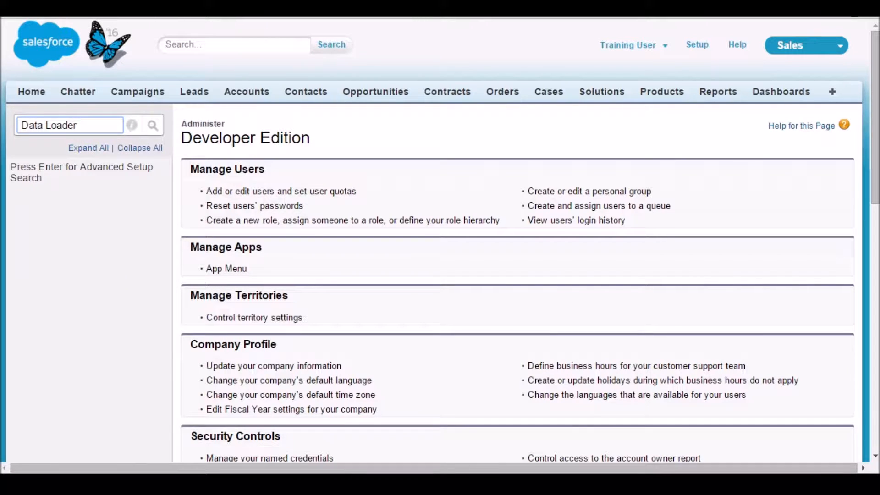
triple_click(42, 179)
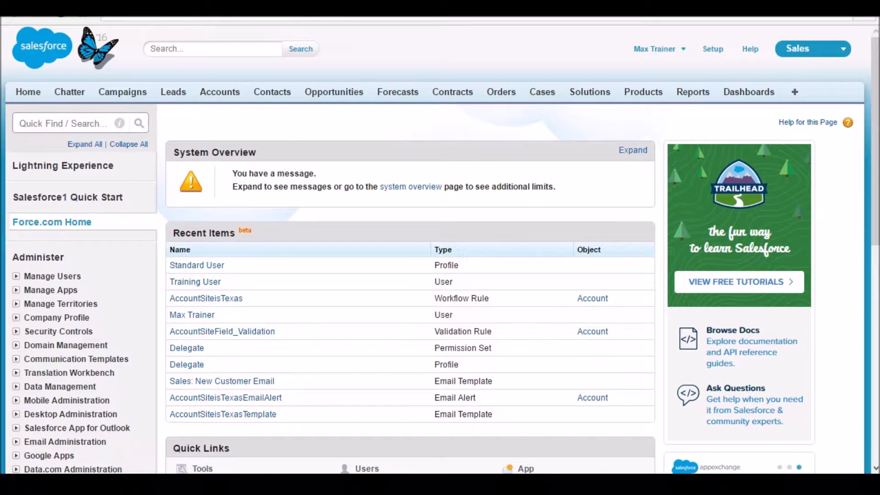
Find Data Loader in the administrator's setup area and download its Windows installer.
left_click(56, 124)
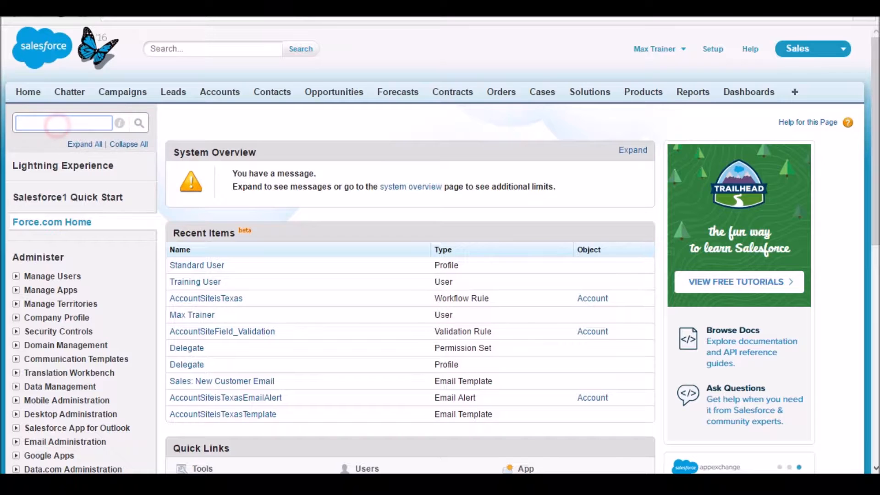
type("Data Loader")
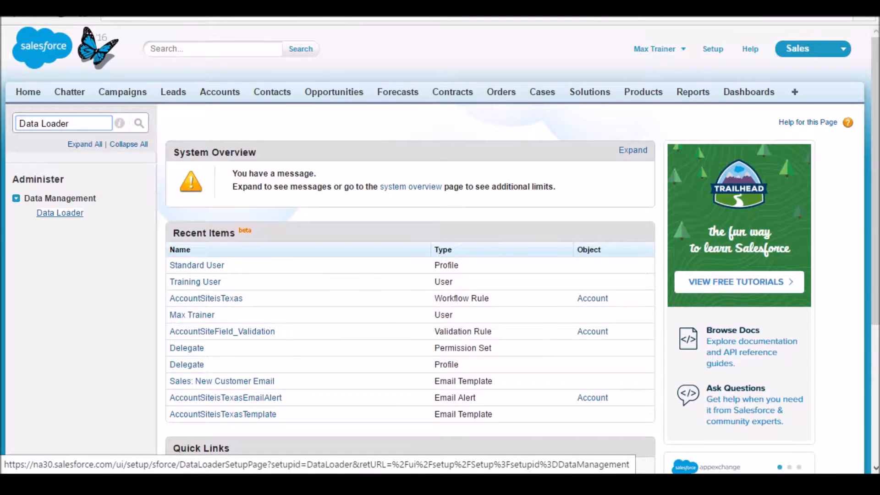
left_click(69, 212)
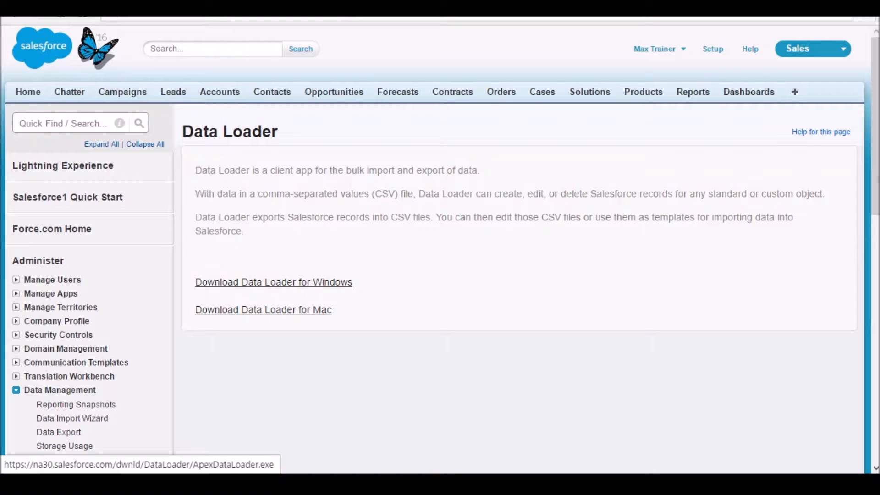
left_click(331, 281)
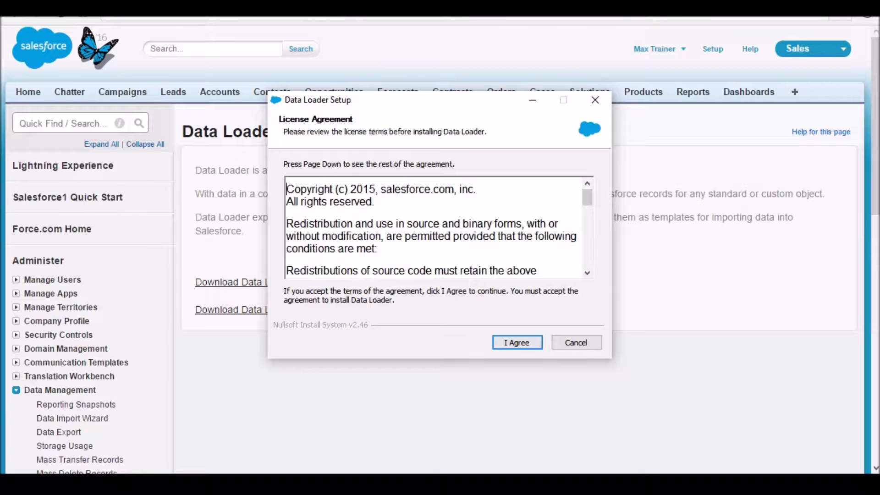
Accept the Data Loader licence agreement and choose to install it for all users.
left_click(517, 342)
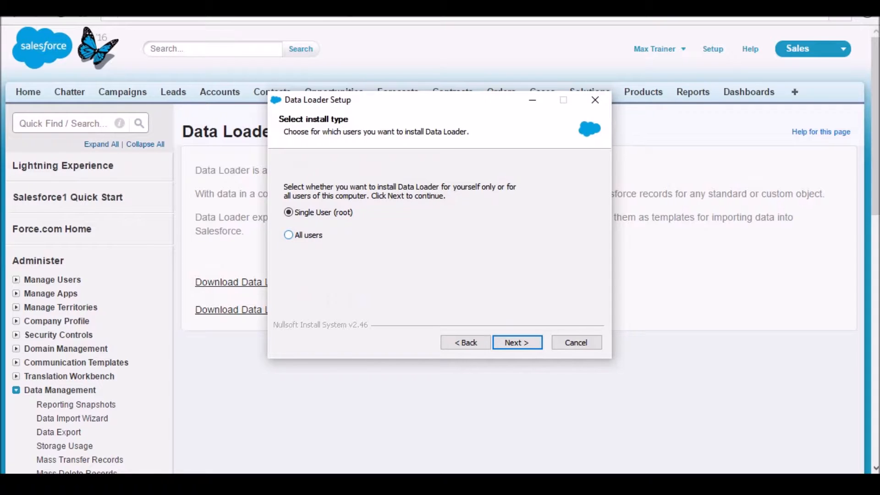
left_click(320, 235)
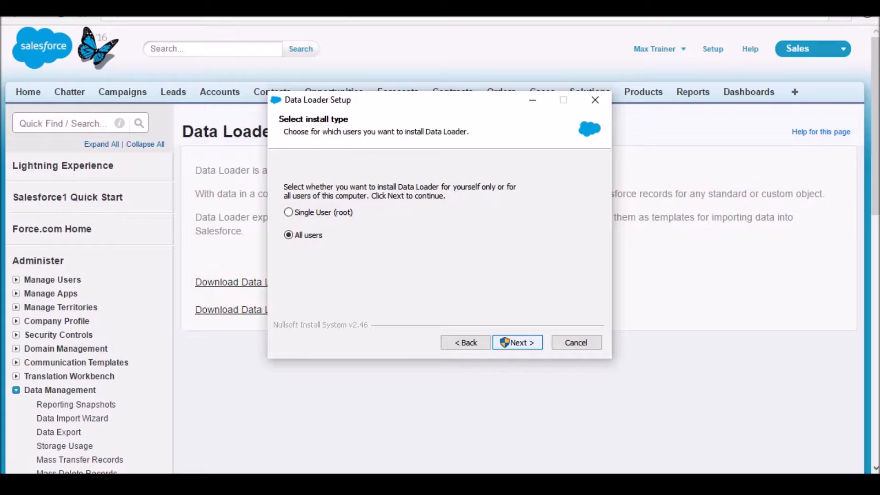
left_click(520, 343)
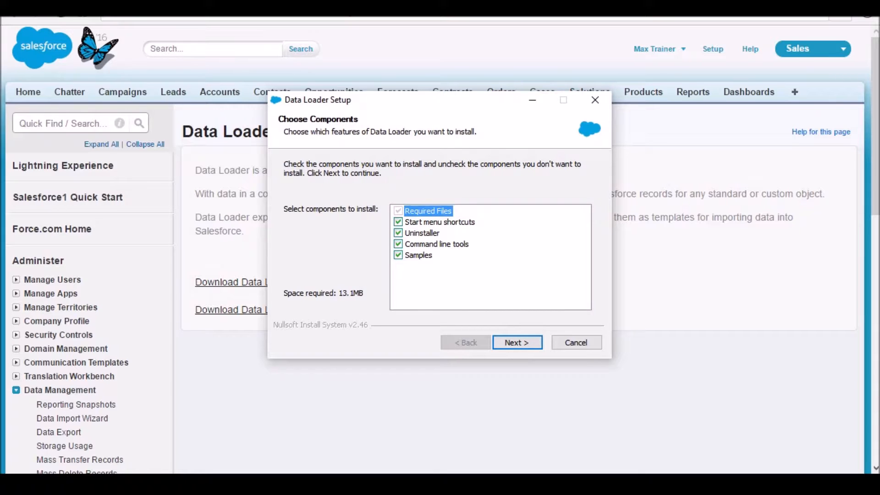
Install Data Loader with all components into C:\Program Files (x86)\salesforce.com\Data Loader.
left_click(419, 255)
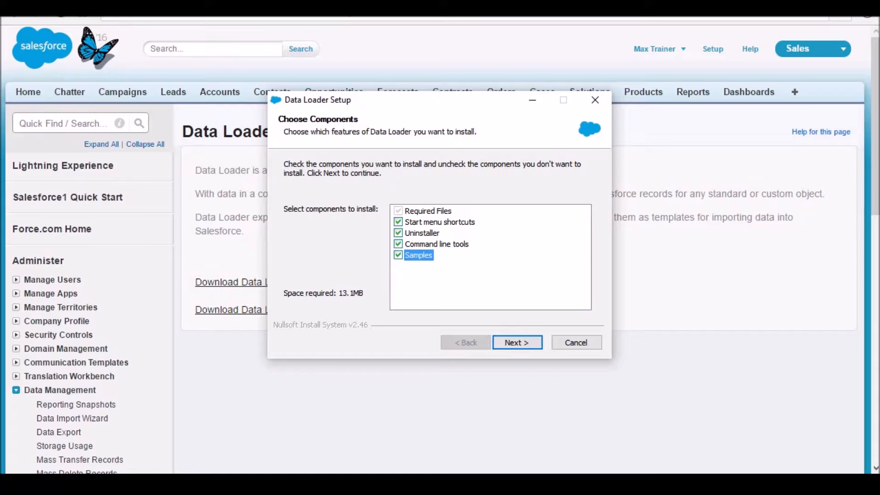
left_click(517, 343)
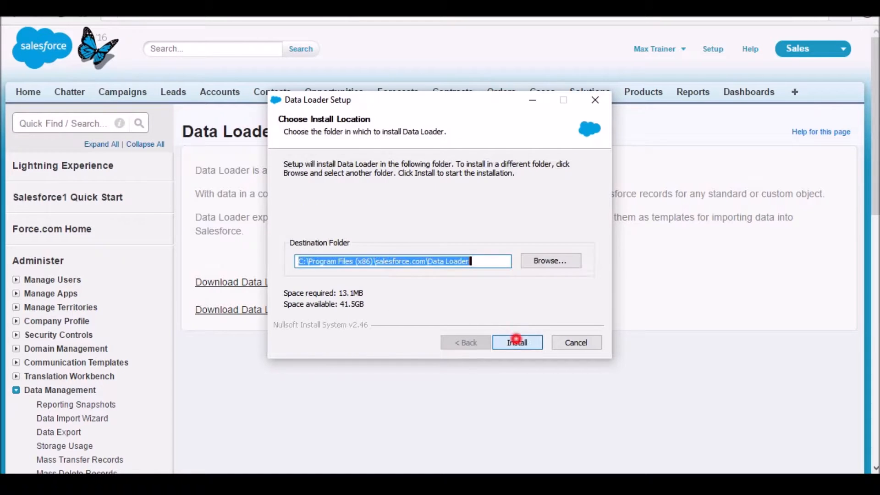
left_click(476, 260)
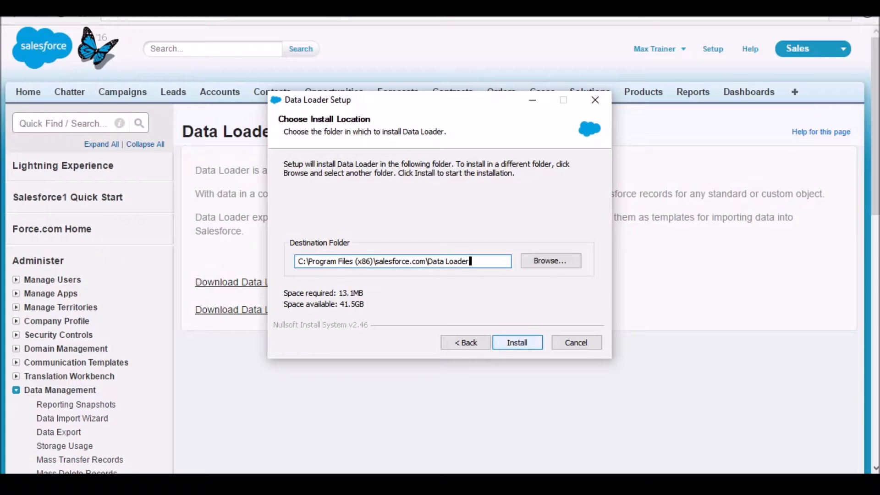
left_click(516, 342)
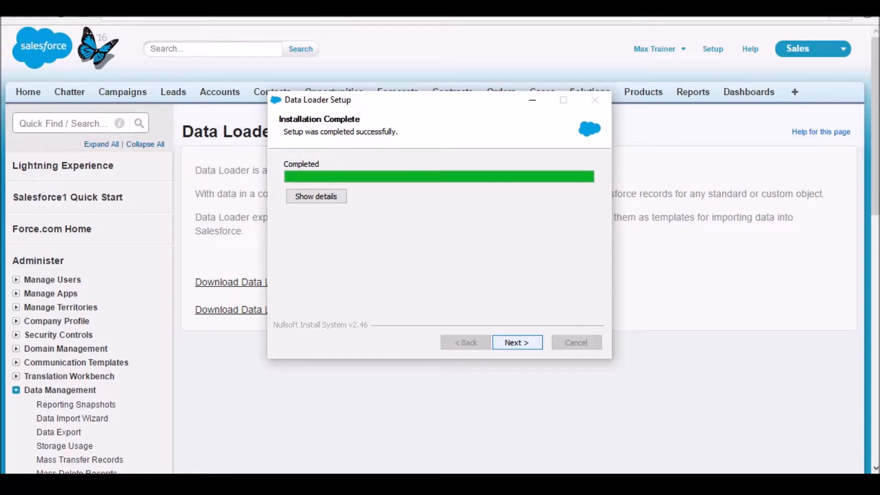
Finish the setup wizard with Run Data Loader enabled and reposition the launched Data Loader window.
left_click(517, 343)
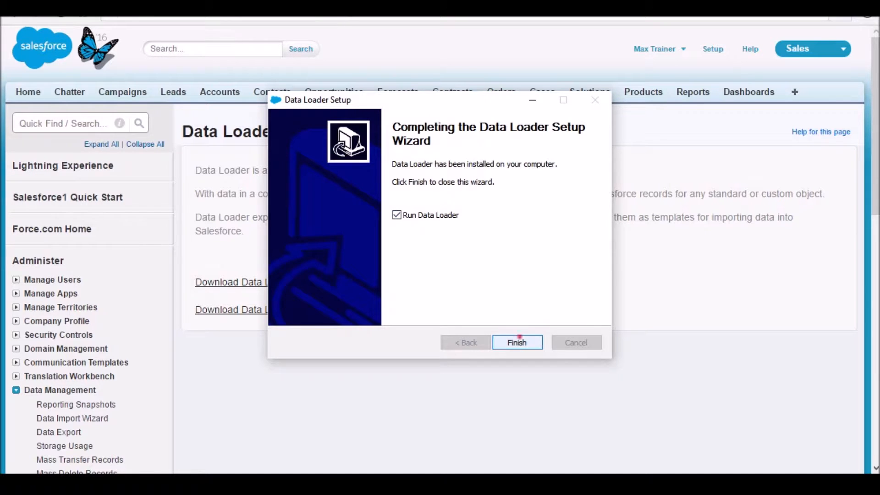
left_click(517, 339)
left_click(401, 91)
left_click(379, 72)
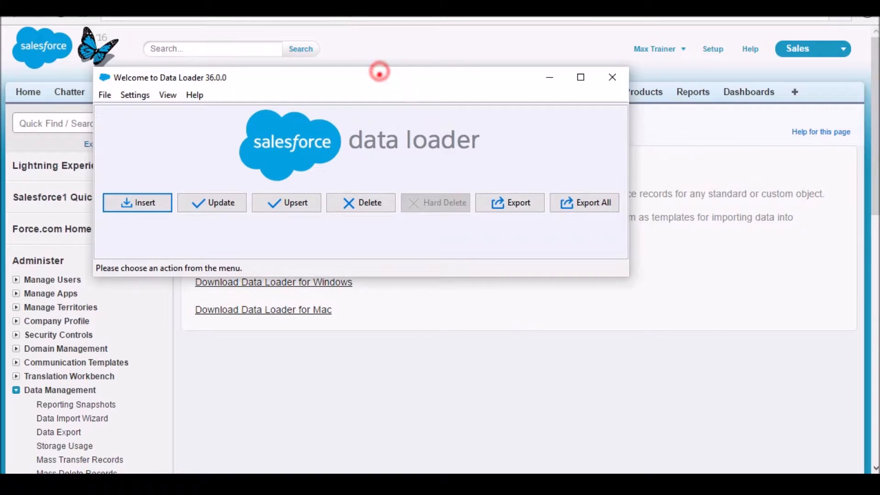
left_click_drag(379, 71, 477, 145)
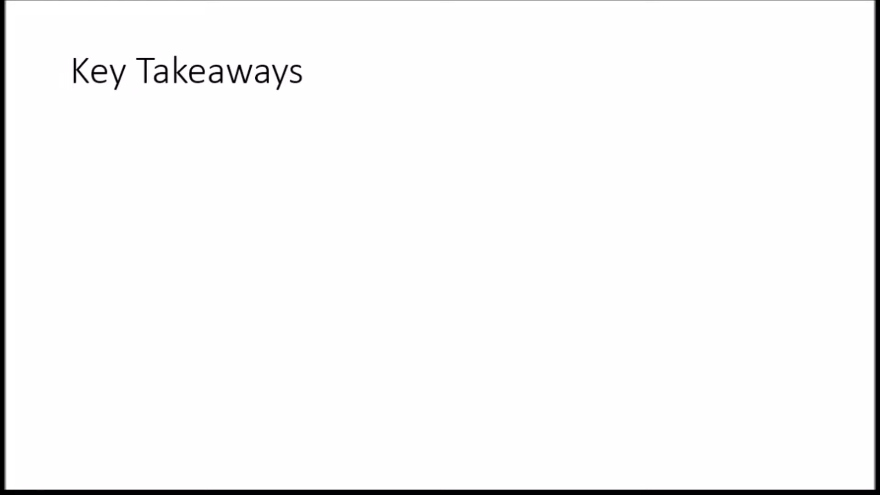
key("Right")
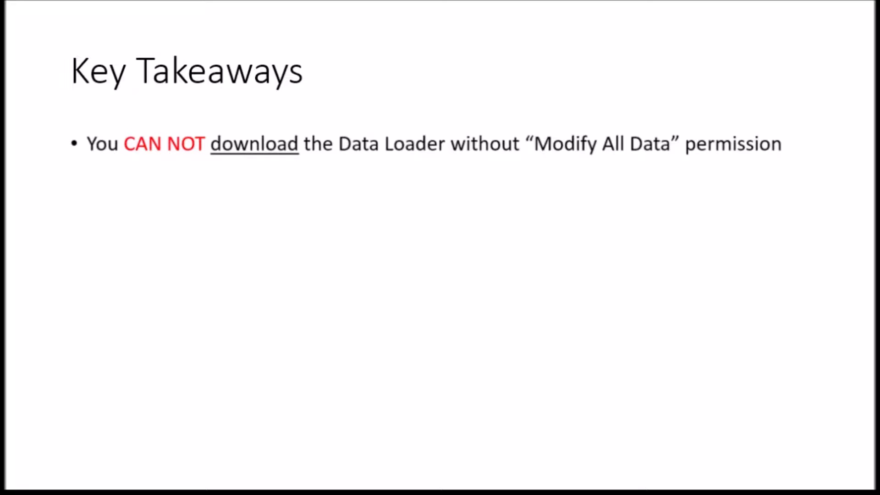
key("Right")
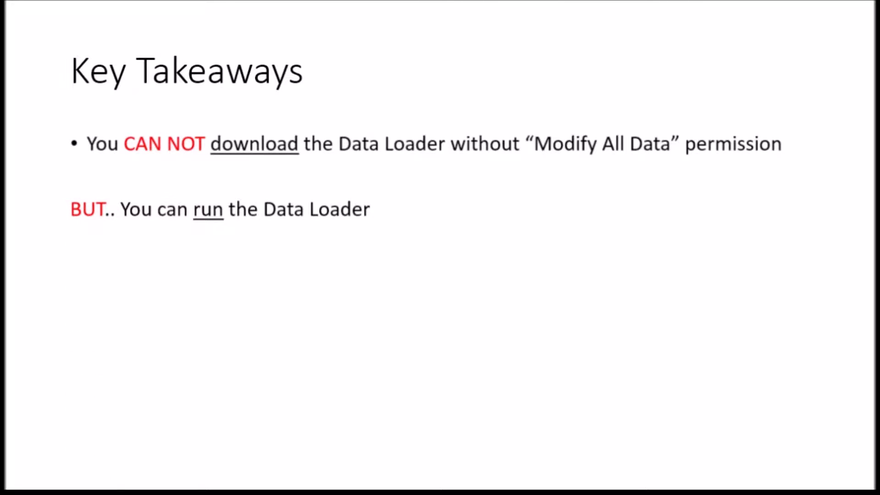
key("Right")
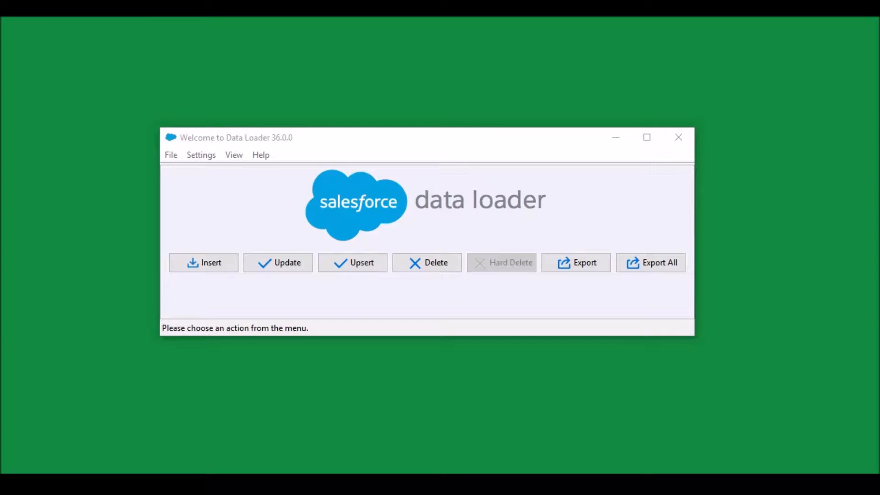
Start an export of the Account object with C:\Users\root\Downloads\extract.csv as the target file.
left_click(579, 263)
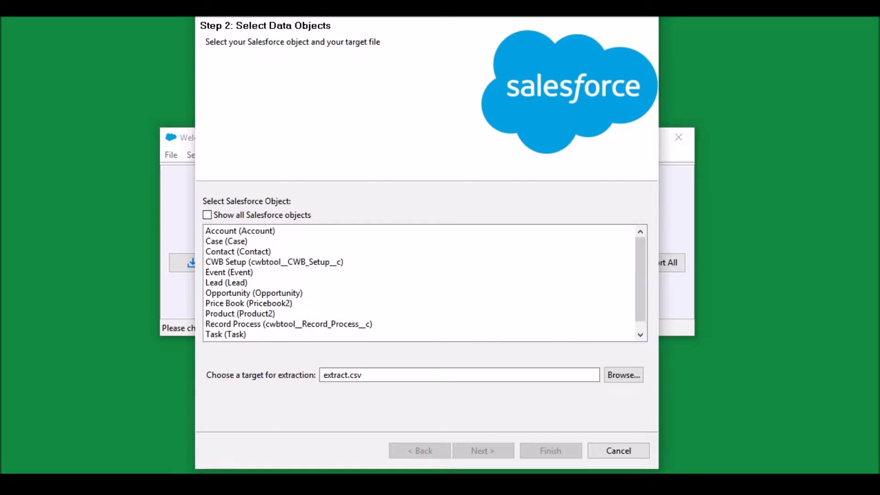
left_click(271, 231)
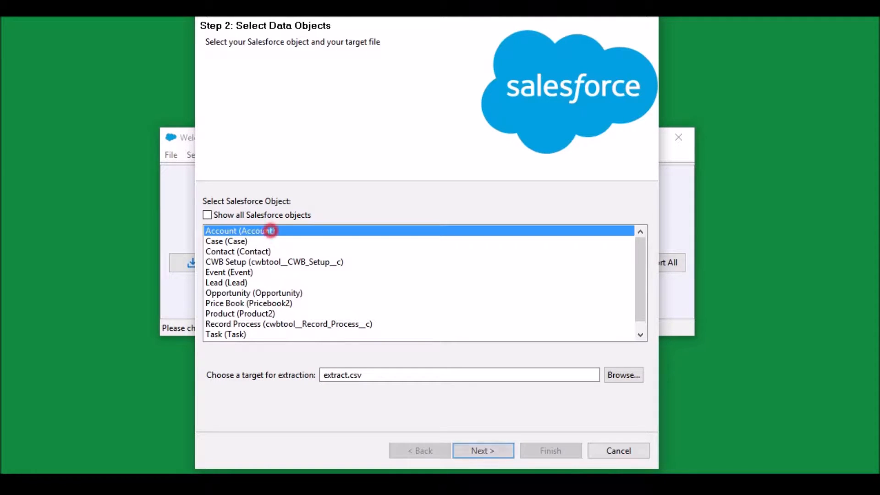
double_click(377, 375)
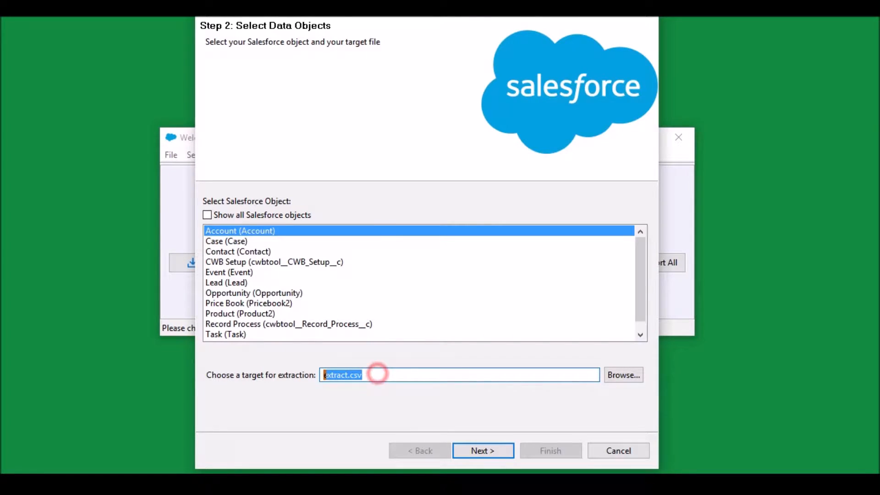
type("C:\\Users\\root\\Downloads\\extract.csv")
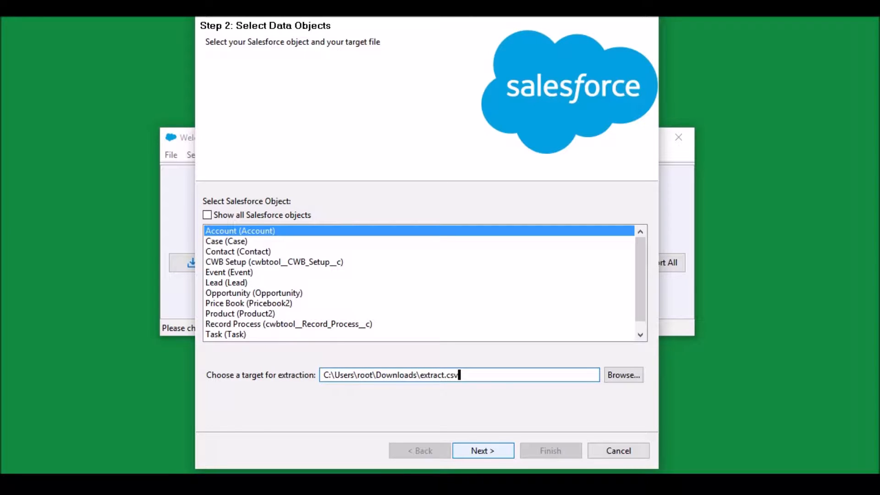
left_click(480, 449)
left_click(503, 281)
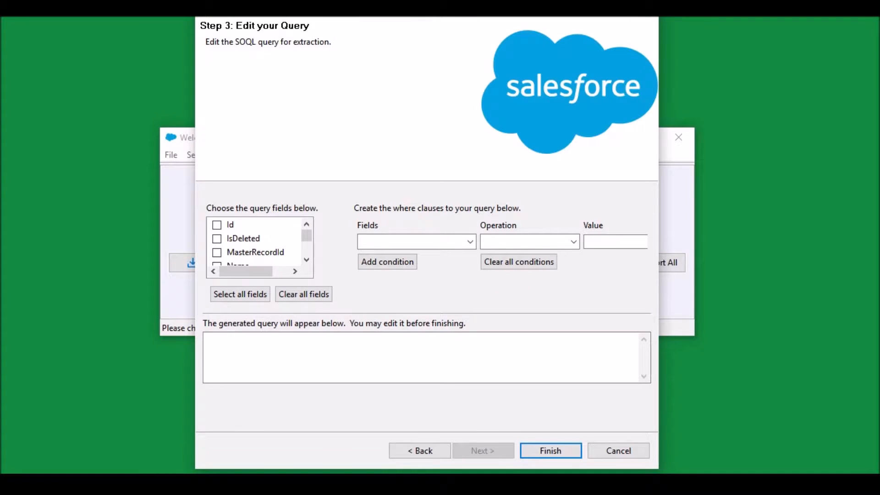
Include all Account fields in the query, run the extraction and dismiss the completion message.
left_click(243, 295)
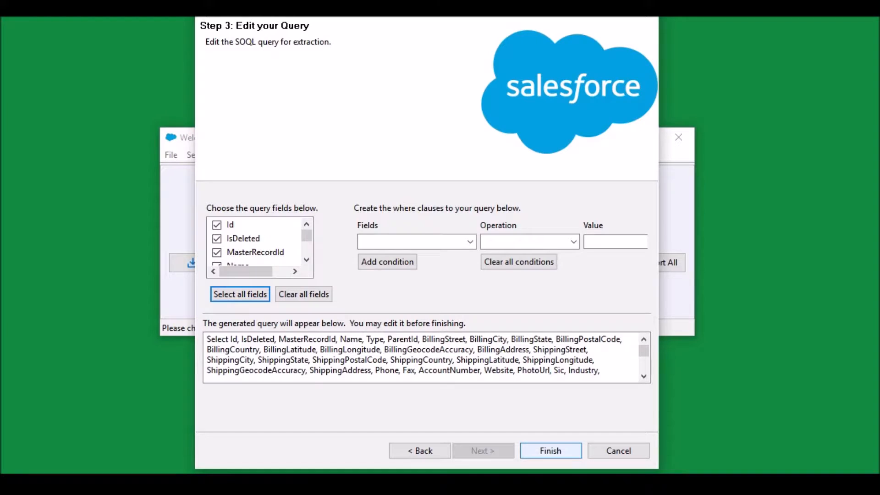
left_click(551, 450)
left_click(487, 282)
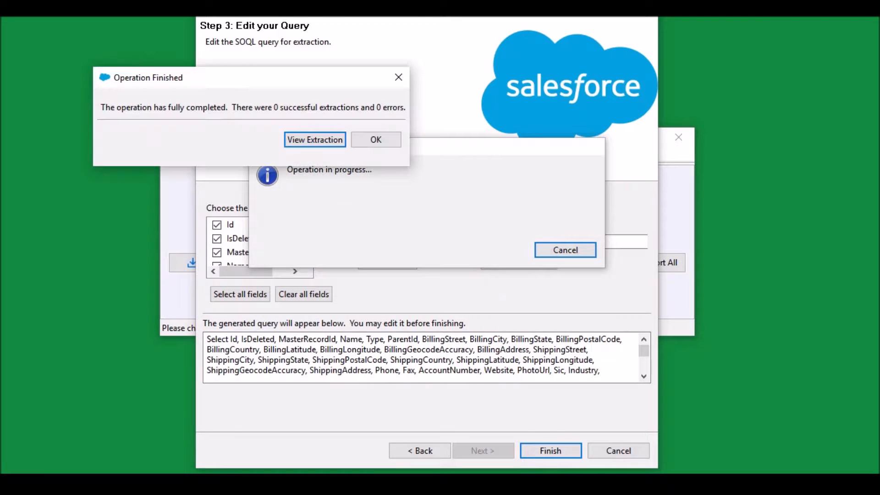
left_click_drag(305, 76, 499, 174)
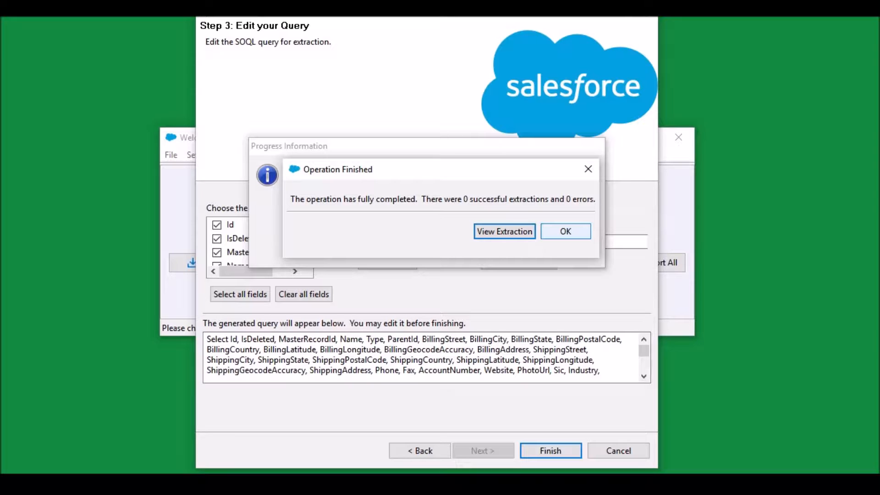
left_click(567, 230)
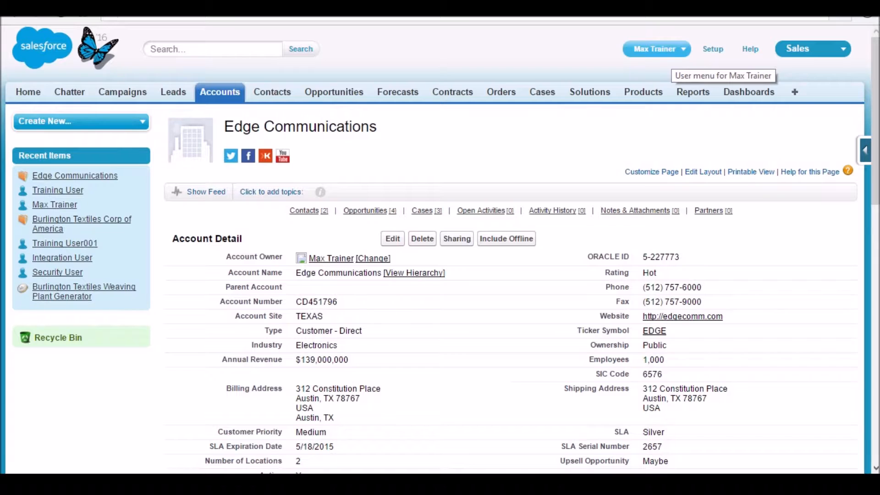
Open the training user's record from the user list in Salesforce setup and view its assigned Standard User profile.
left_click(713, 48)
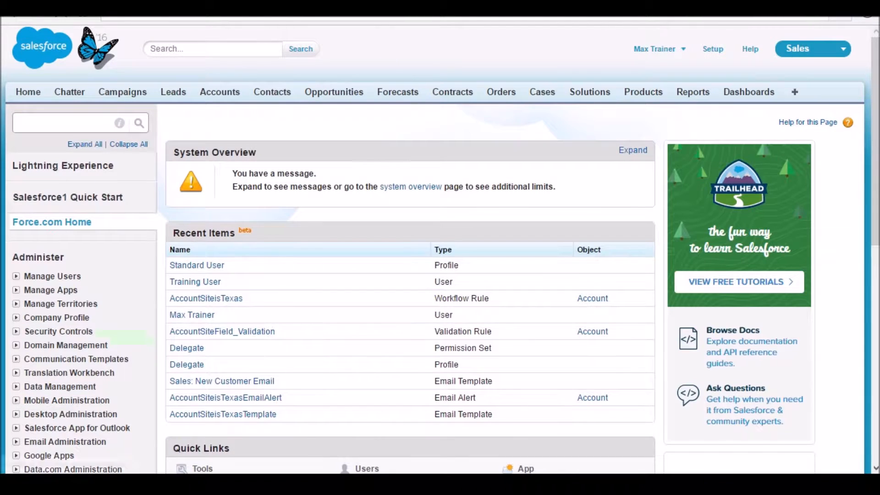
left_click(16, 276)
left_click(48, 291)
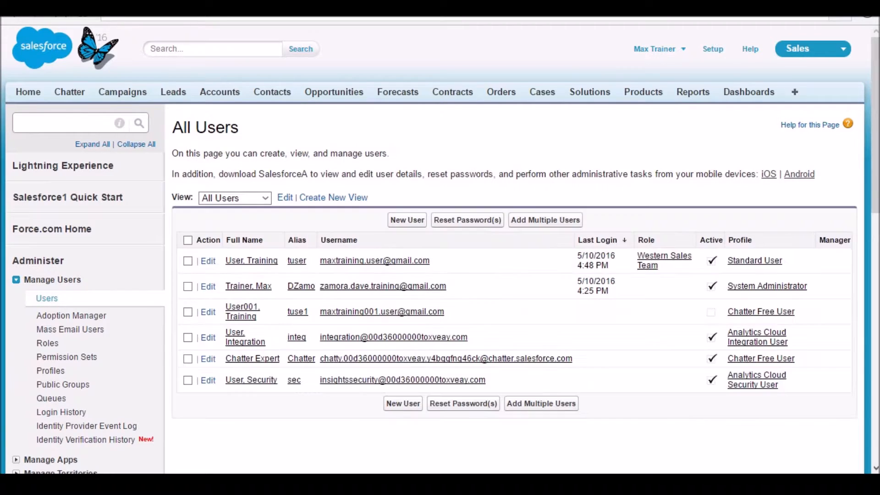
left_click(260, 265)
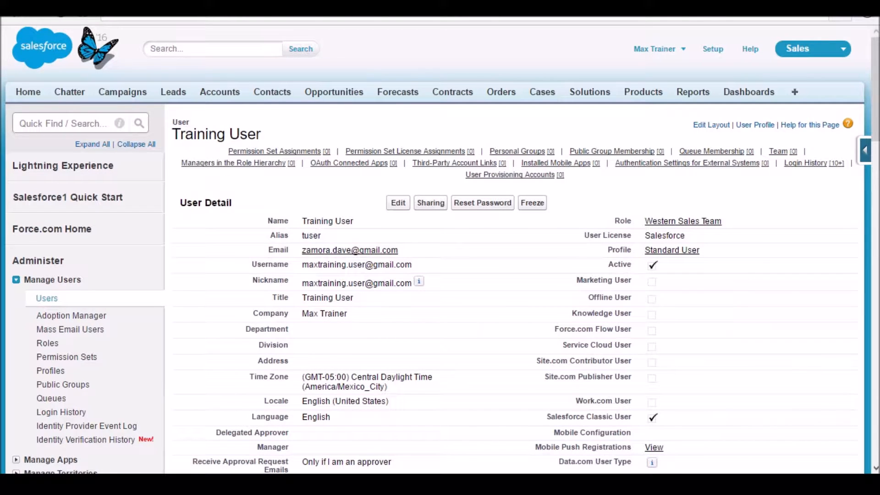
triple_click(710, 250)
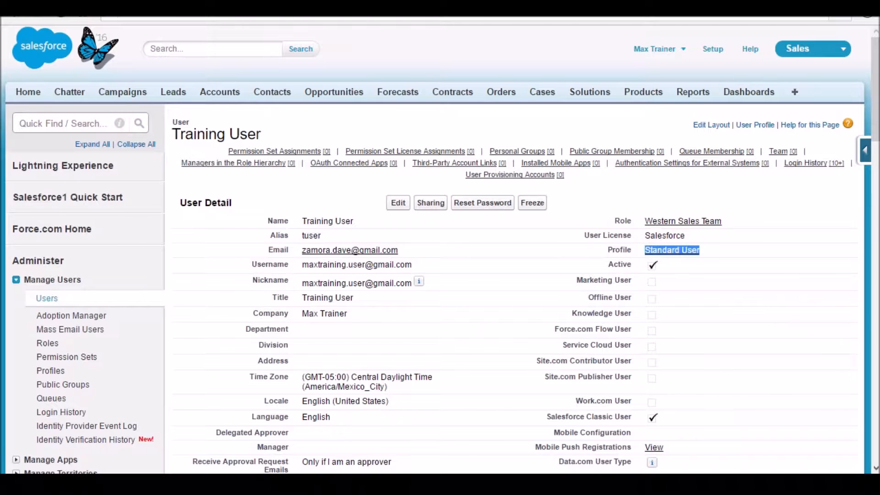
left_click(672, 250)
left_click(686, 250)
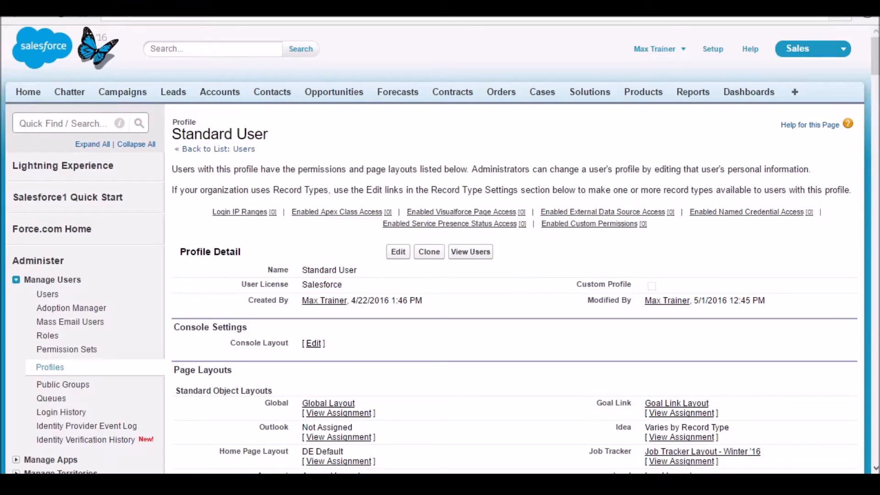
Examine the Standard User profile's administrative permissions, including API Enabled and Modify All Data, and its standard object permissions for Accounts.
scroll(511, 250, "down", 20)
scroll(525, 250, "down", 20)
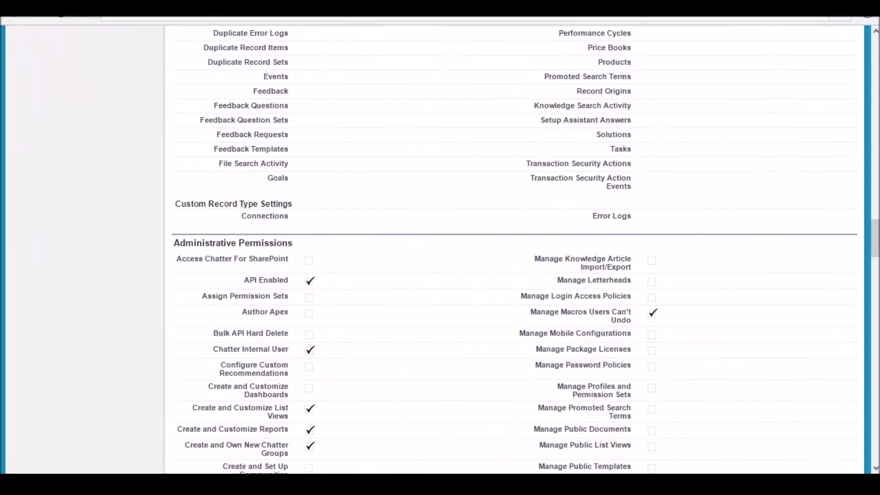
scroll(514, 250, "down", 8)
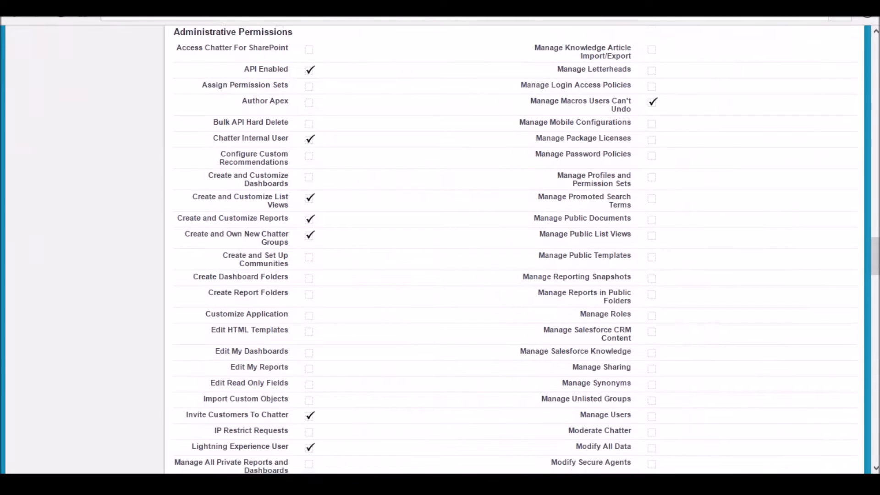
left_click_drag(576, 312, 631, 313)
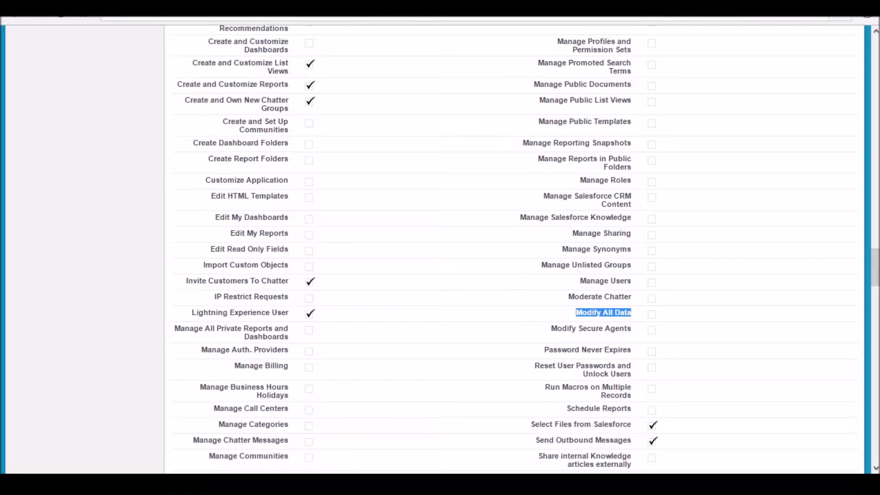
scroll(514, 249, "down", 15)
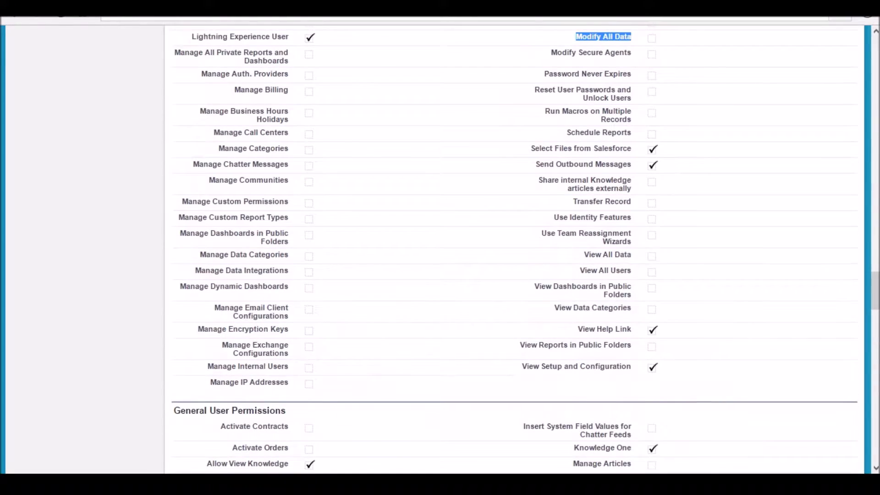
scroll(514, 250, "down", 8)
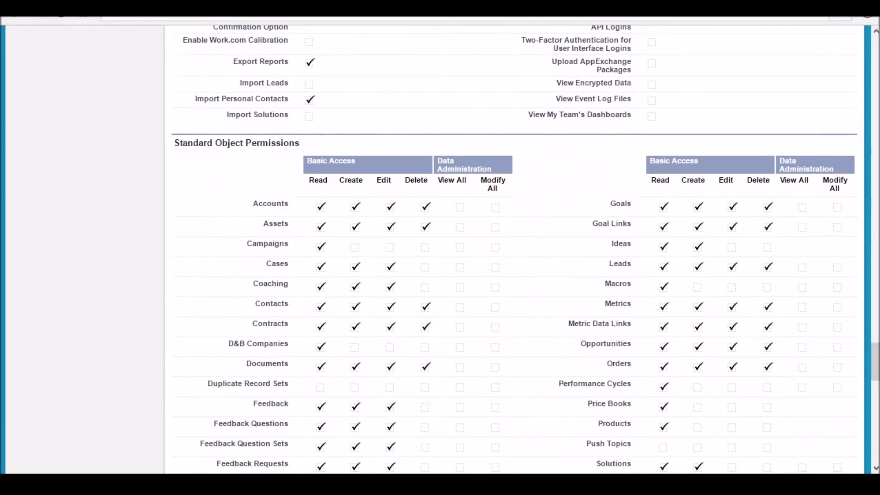
left_click_drag(252, 202, 286, 203)
Search setup for "sharing", open Sharing Settings and check the default internal access for Account and Contract.
left_click_drag(875, 357, 874, 50)
left_click(81, 122)
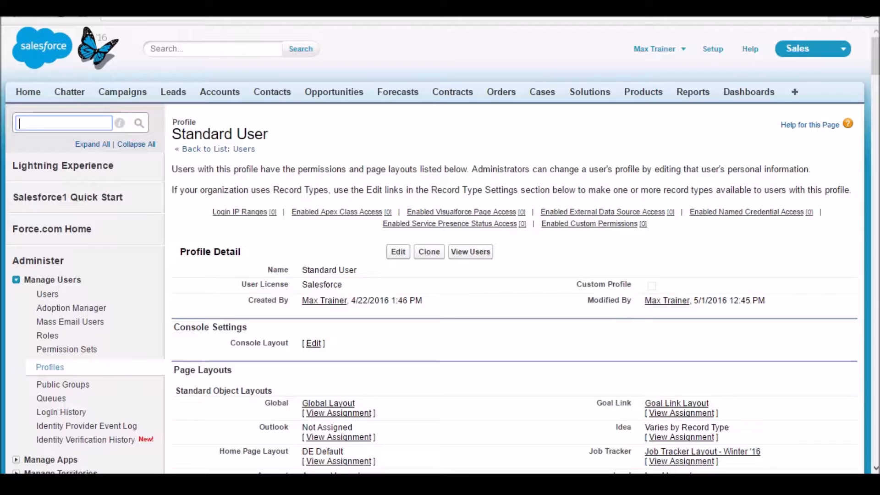
type("sharing")
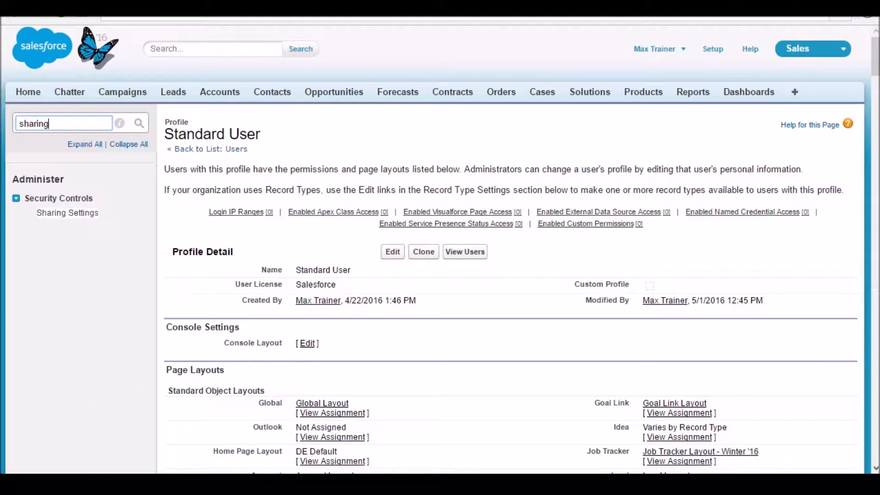
left_click(77, 213)
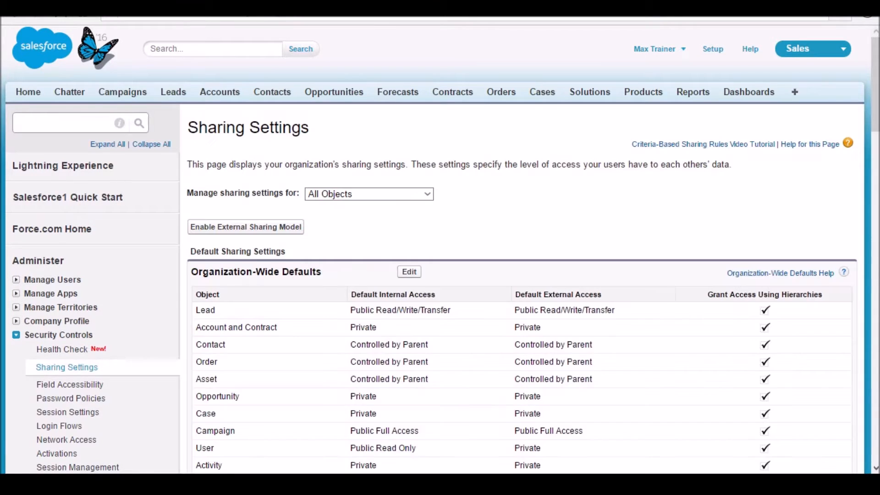
left_click_drag(355, 328, 376, 327)
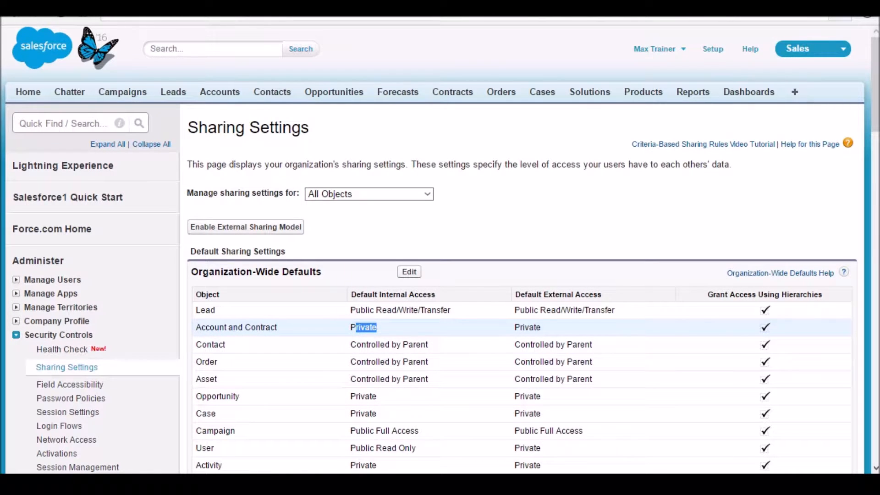
left_click(360, 327)
double_click(350, 329)
Set the Account and Contract organization-wide default internal access to Public Read/Write, save with recalculation accepted, and reload the page.
left_click(402, 271)
left_click(394, 262)
left_click(387, 298)
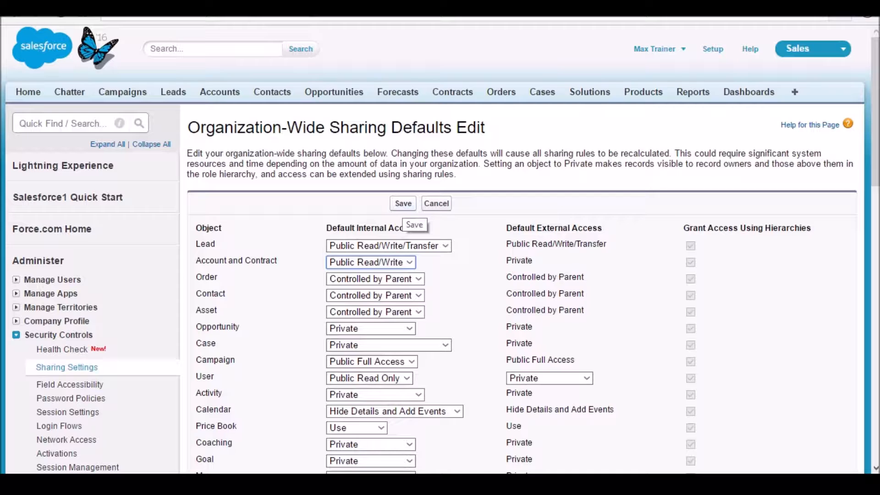
left_click(404, 203)
left_click(451, 38)
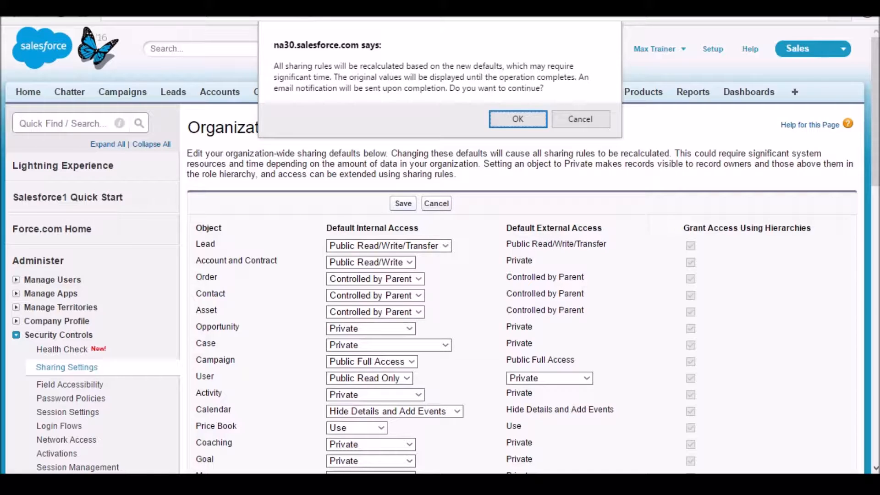
left_click(518, 119)
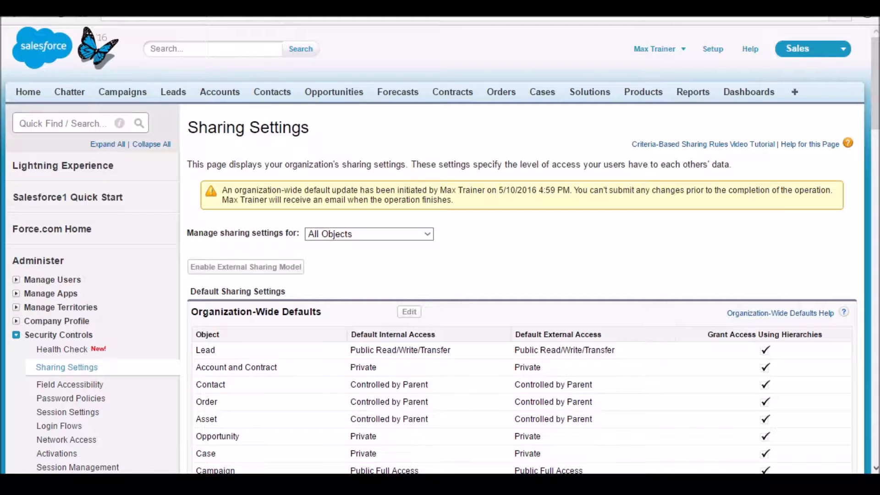
right_click(546, 231)
left_click(582, 270)
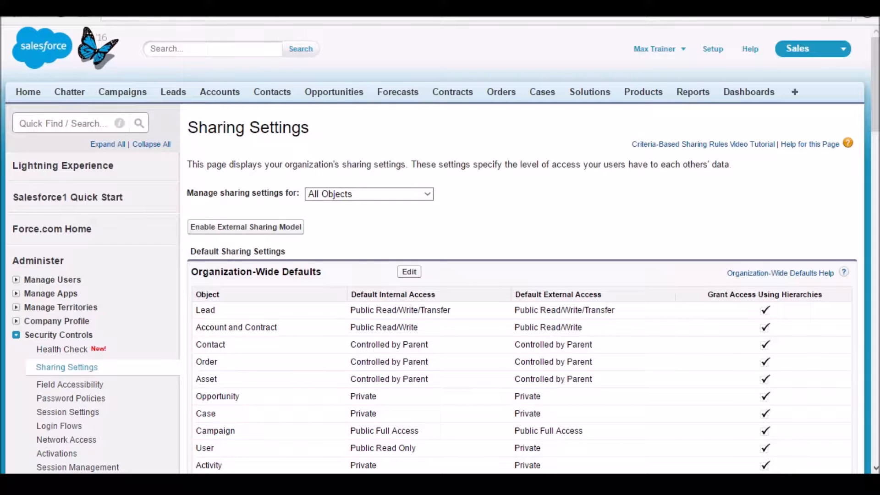
Switch to Data Loader and set up an Account export targeting C:\Users\root\Downloads\extract.csv, continuing to the query editor.
key("alt+Tab")
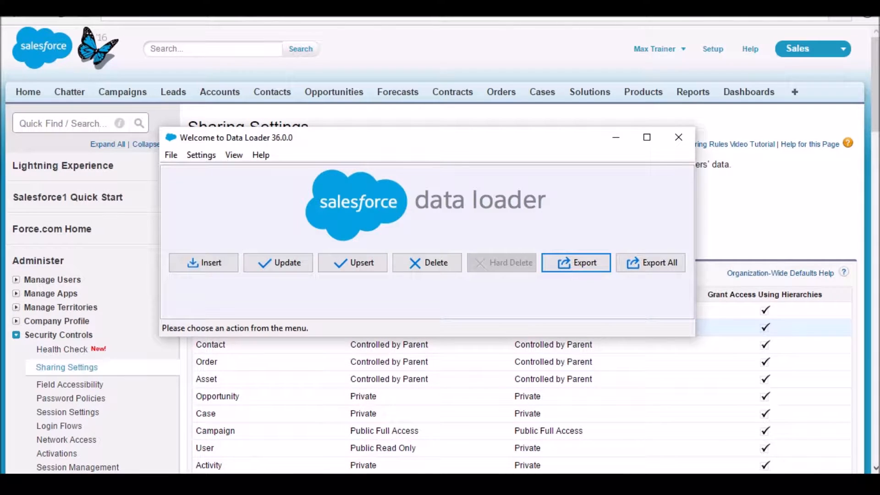
key("super+Home")
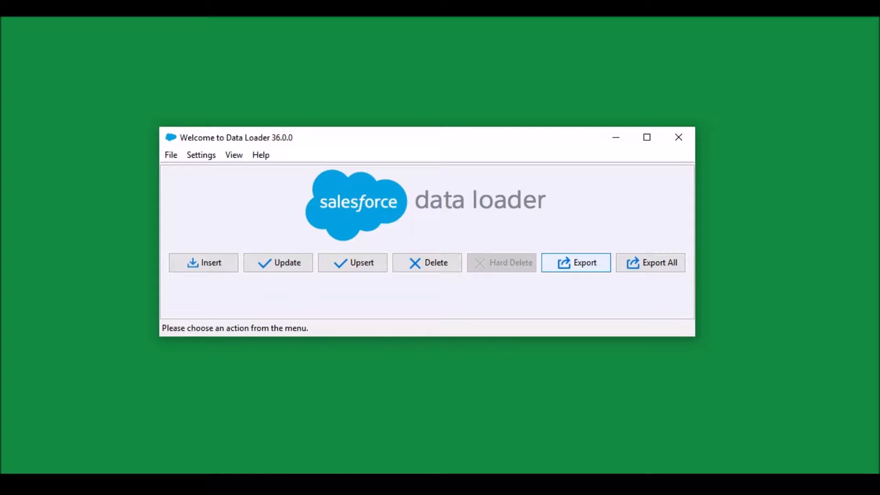
left_click(574, 264)
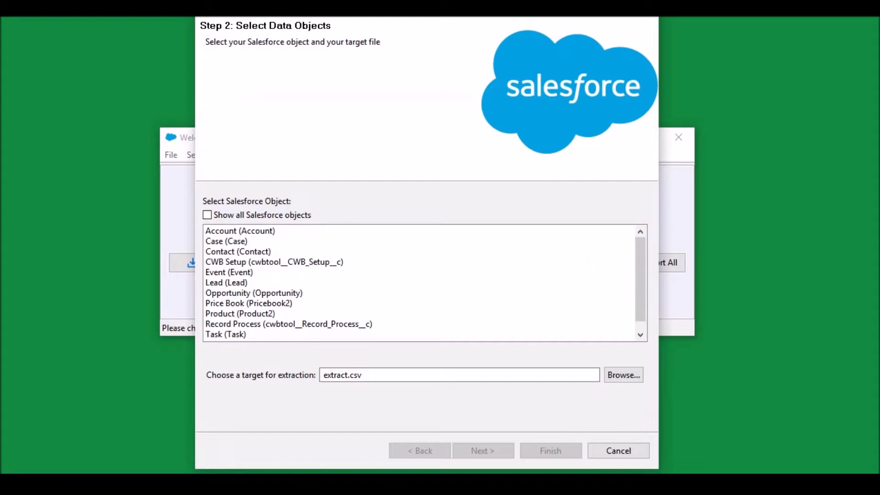
left_click(257, 230)
double_click(373, 375)
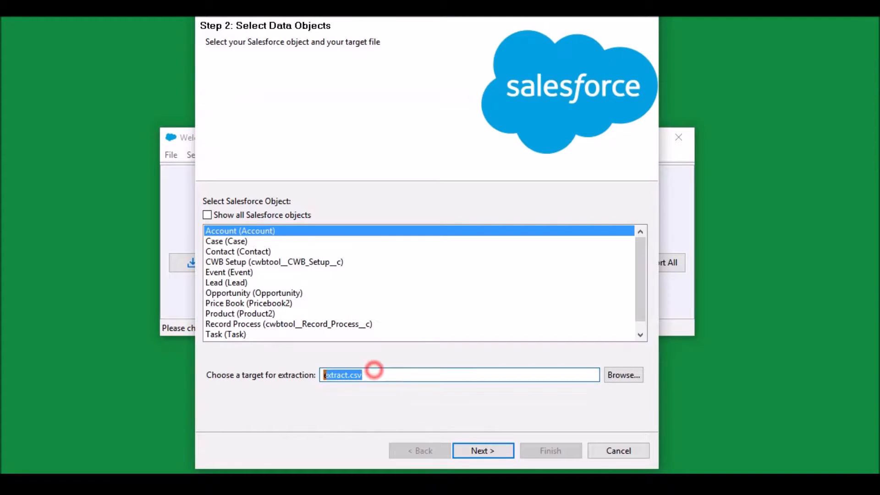
type("C:\\Users\\root\\Downloads\\extract.csv")
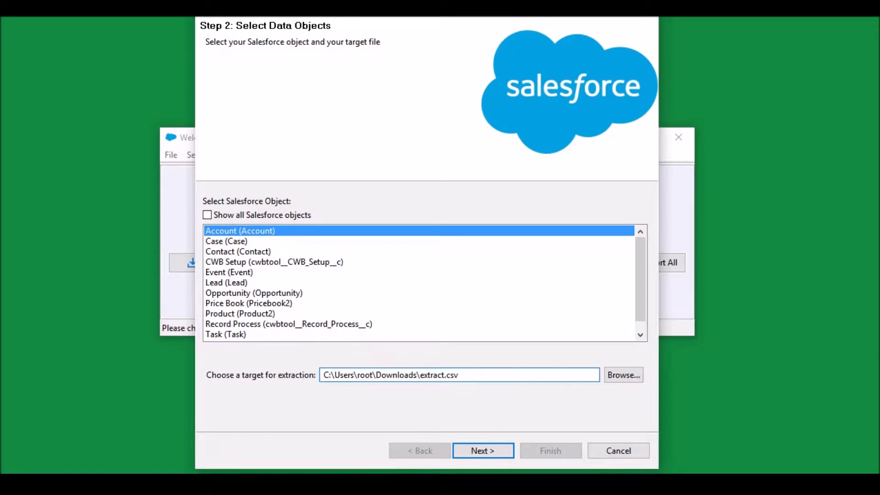
left_click(482, 449)
left_click(503, 281)
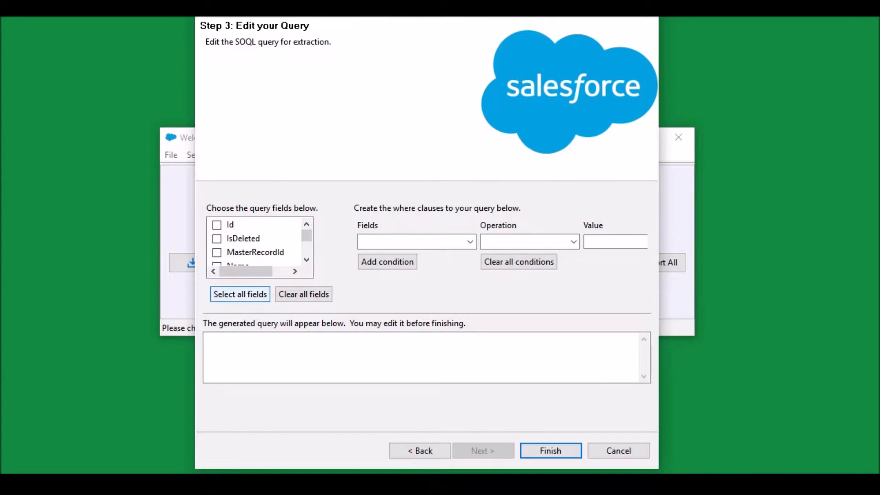
Select all Account fields for the query, run the export and close the completion message.
left_click(248, 294)
left_click(541, 451)
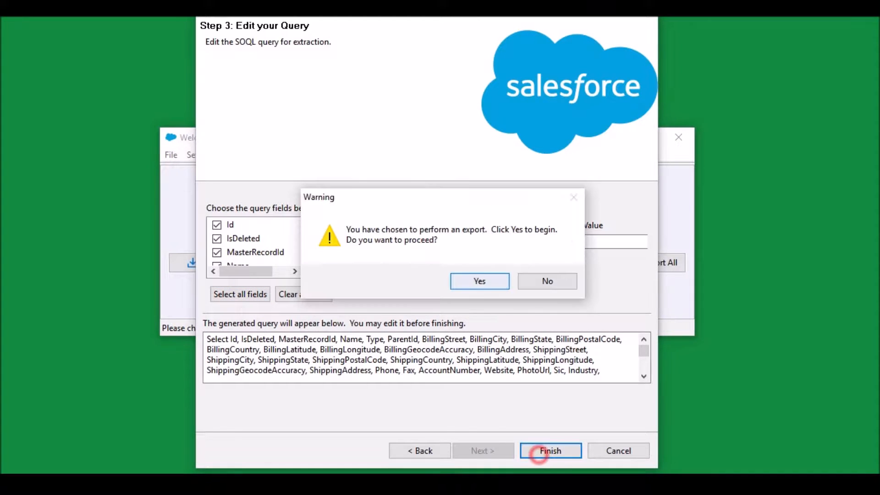
left_click(502, 279)
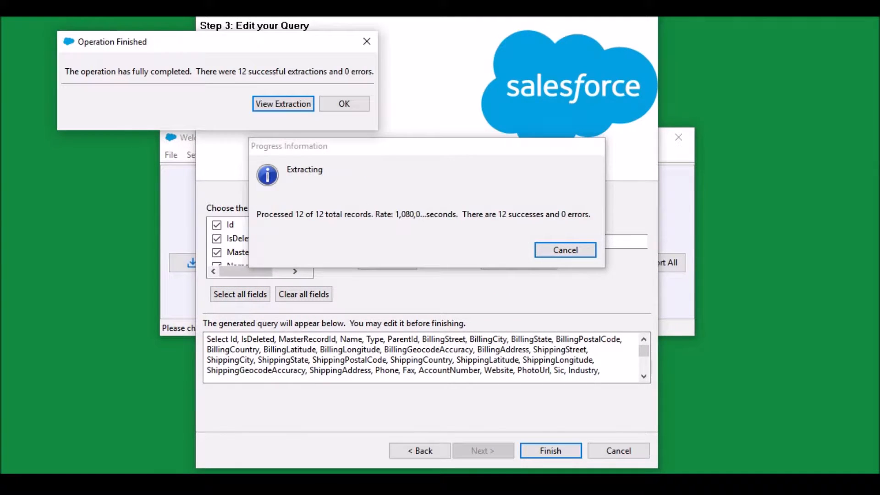
left_click_drag(279, 42, 514, 147)
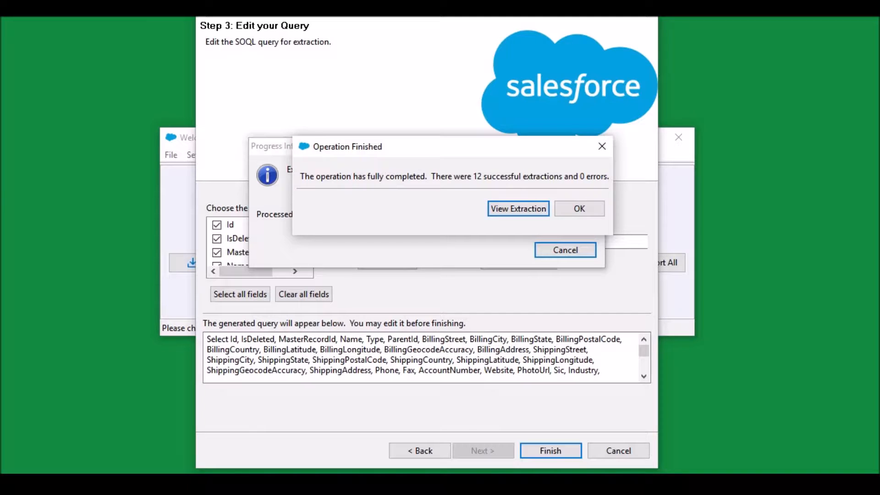
left_click(580, 208)
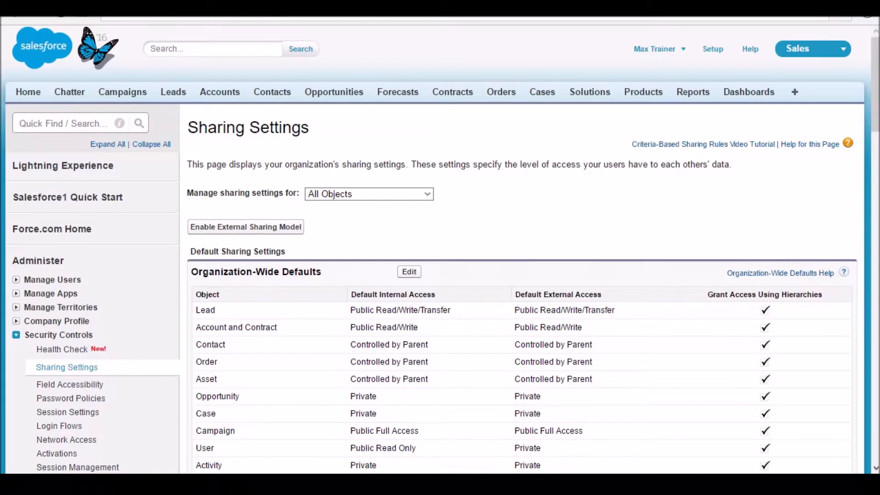
Switch back to Salesforce, set the Account and Contract default internal access to Private, and save with the sharing recalculation accepted.
left_click(409, 272)
left_click(409, 262)
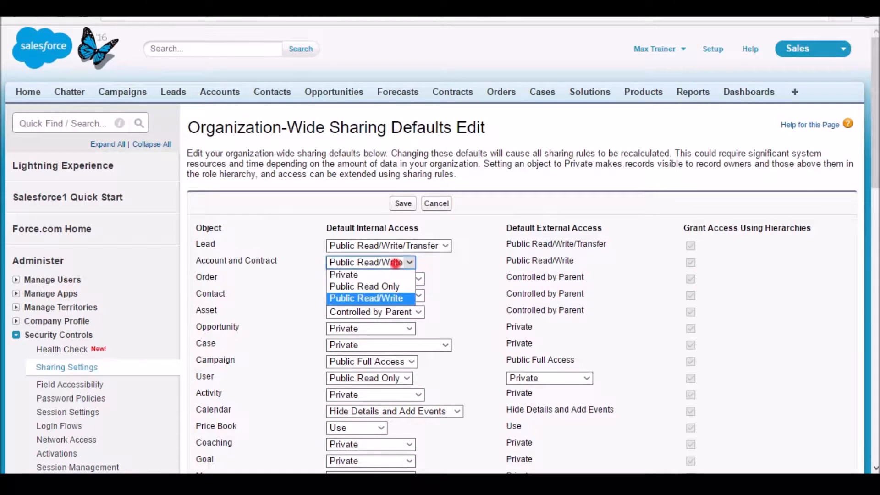
left_click(386, 271)
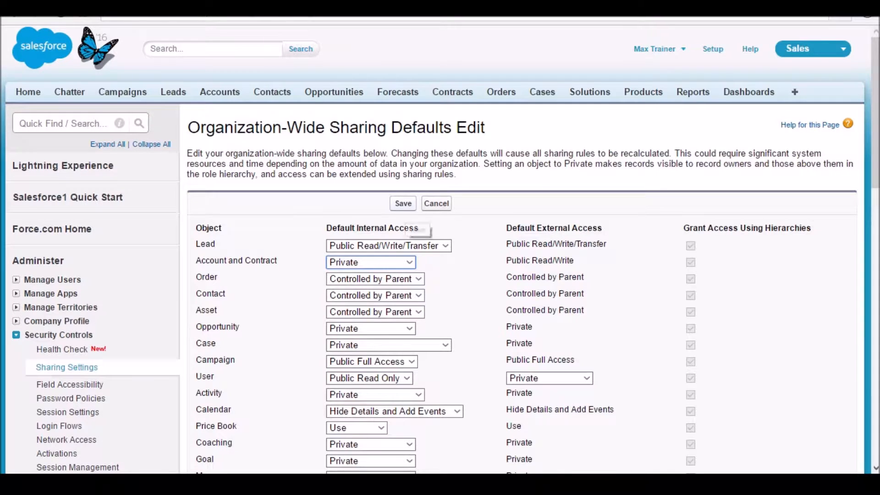
left_click(404, 203)
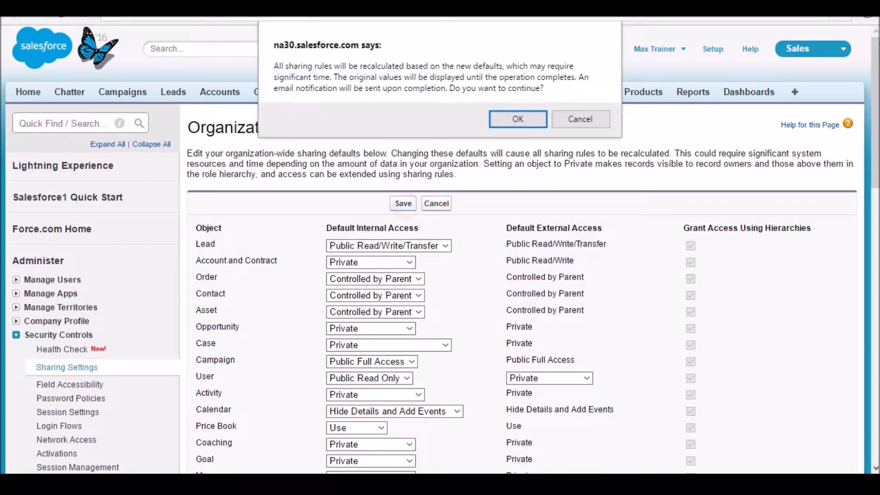
left_click(493, 122)
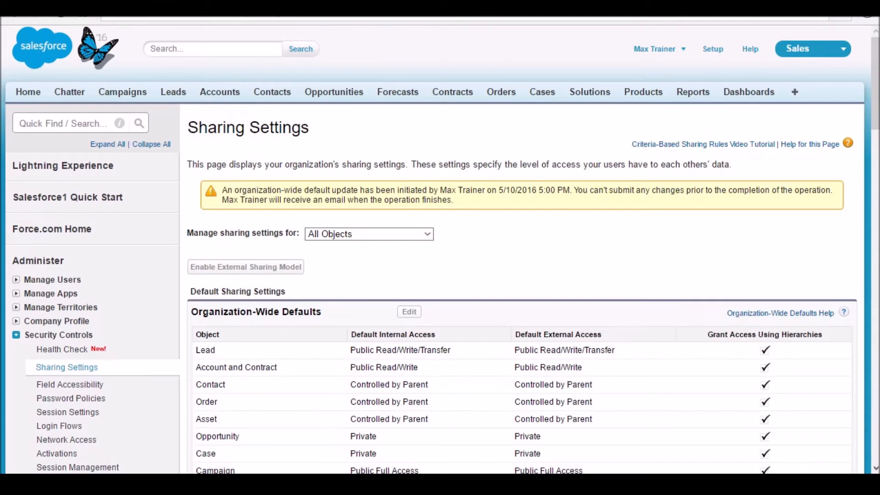
Open the Edge Communications account from the recent accounts and display its sharing details.
left_click(229, 95)
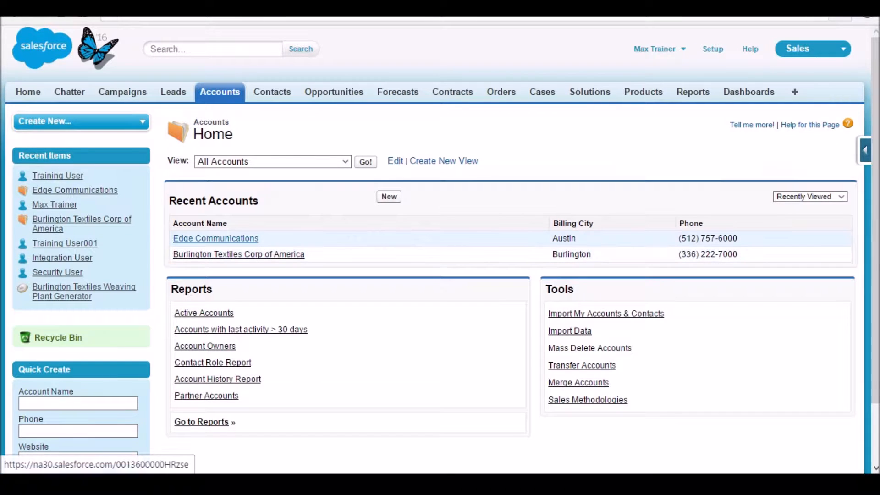
left_click(225, 238)
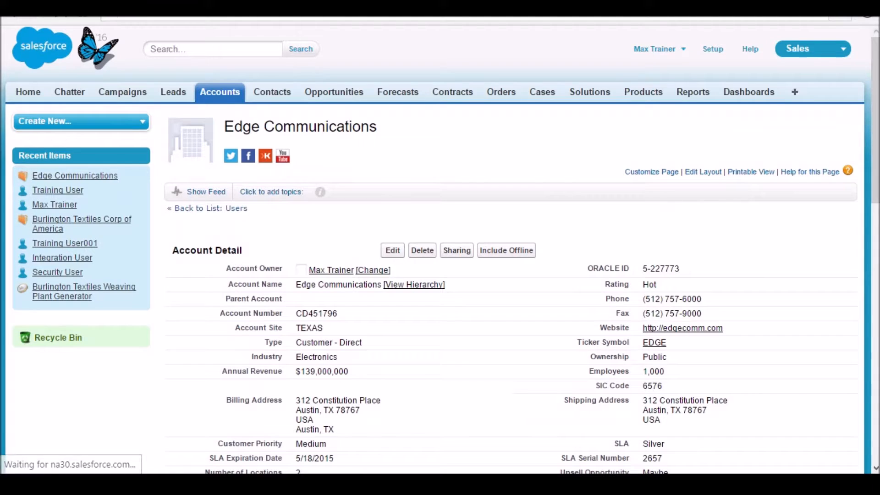
left_click(457, 250)
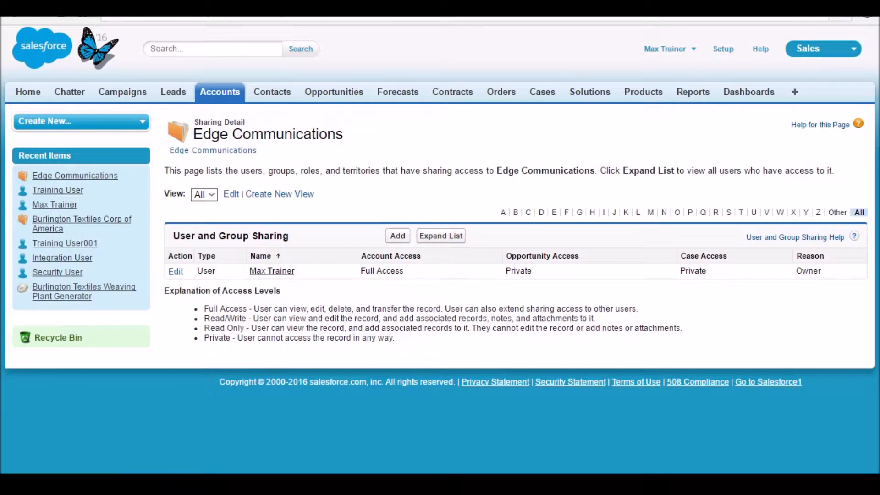
Add a manual share of the Edge Communications account for the training user, save it and check the granted account access.
left_click(397, 235)
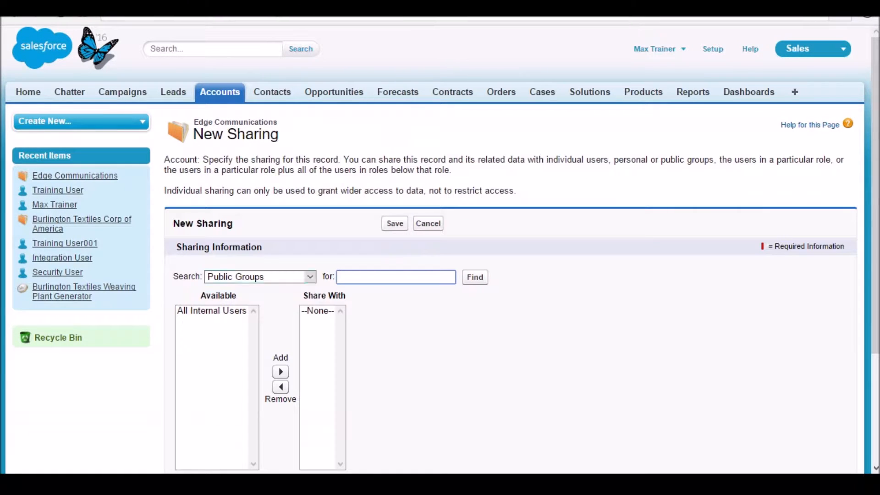
left_click(264, 277)
left_click(243, 324)
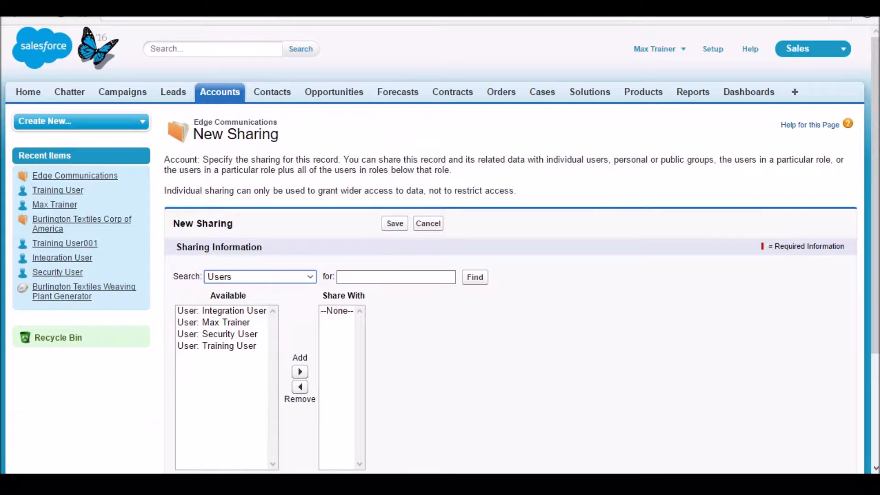
left_click(226, 346)
left_click(299, 372)
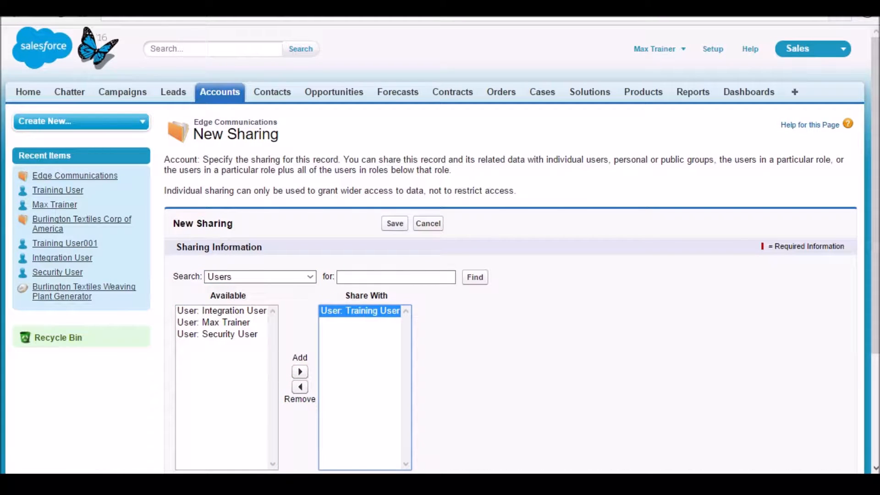
left_click(395, 223)
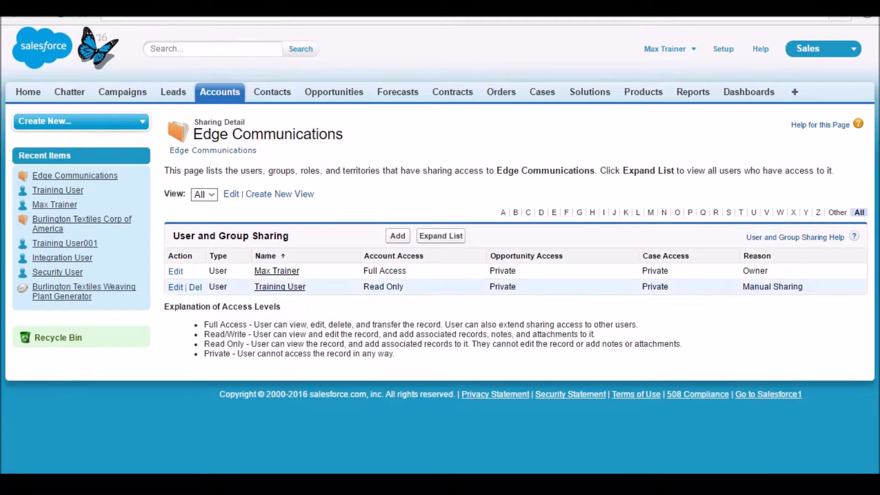
left_click_drag(363, 287, 403, 287)
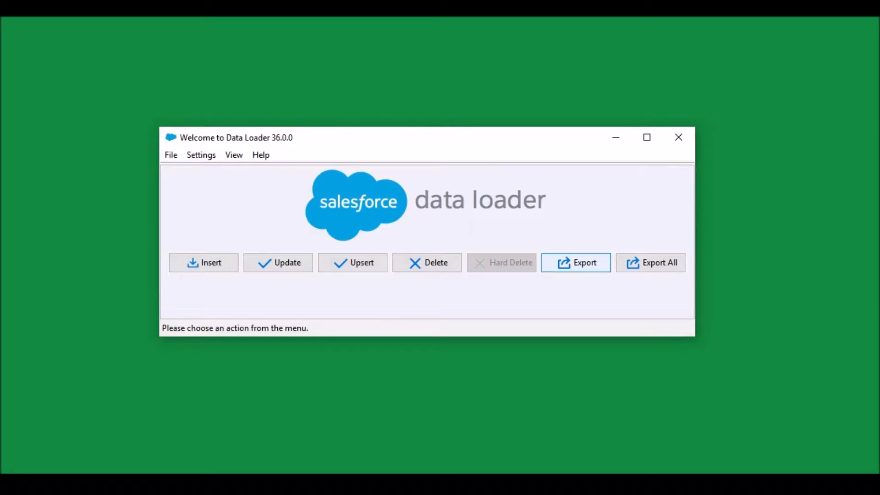
Start an export of the Account object to C:\Users\root\Downloads\extract.csv, accepting replacement of the existing file.
left_click(577, 267)
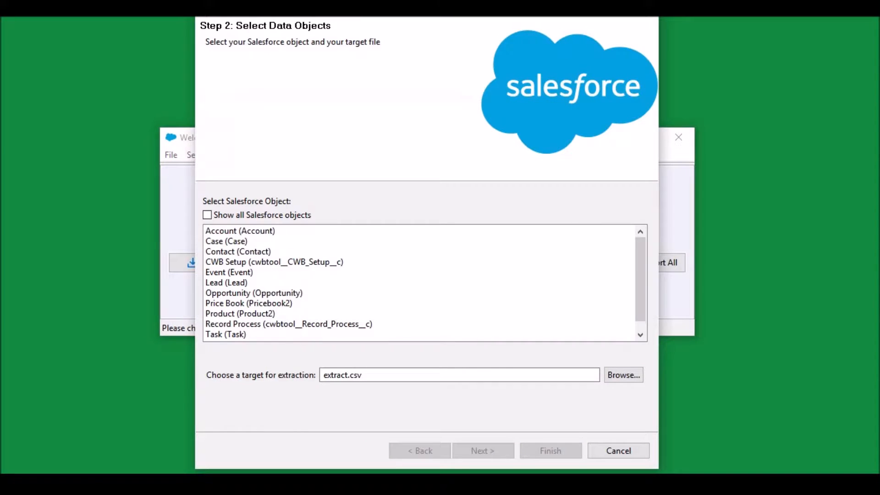
left_click(268, 229)
double_click(380, 372)
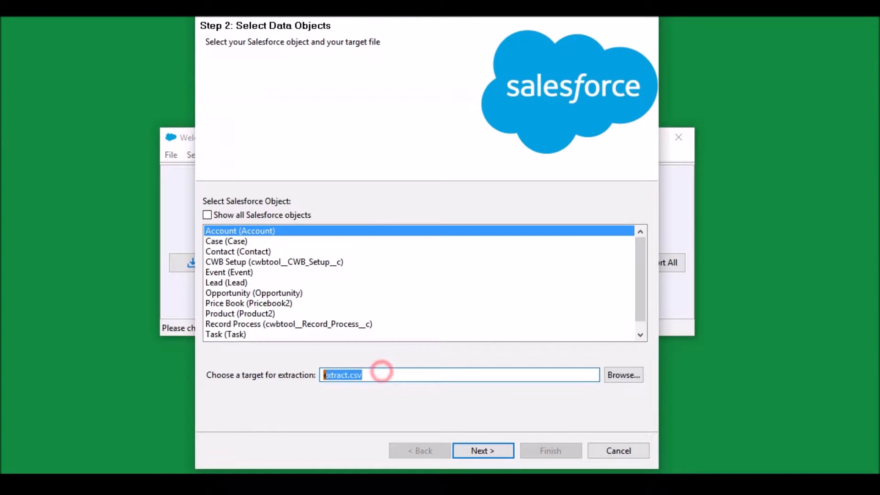
type("C:\\Users\\root\\Downloads\\extract.csv")
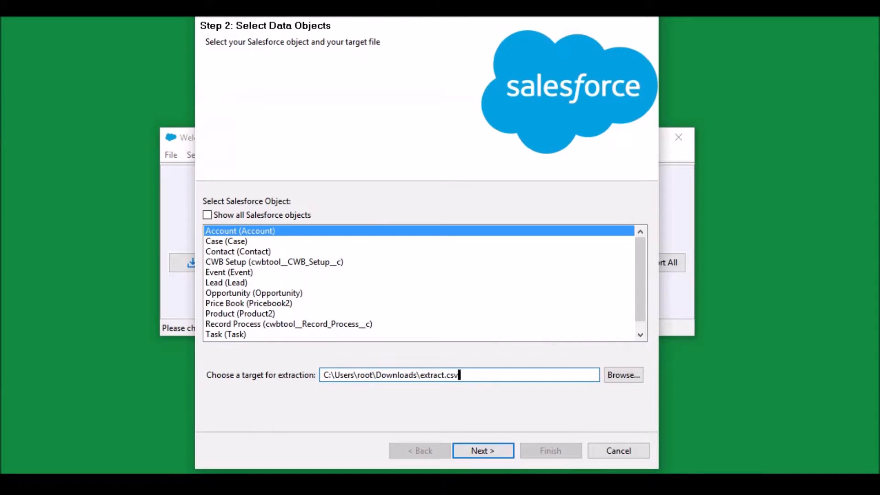
left_click(485, 450)
left_click(502, 280)
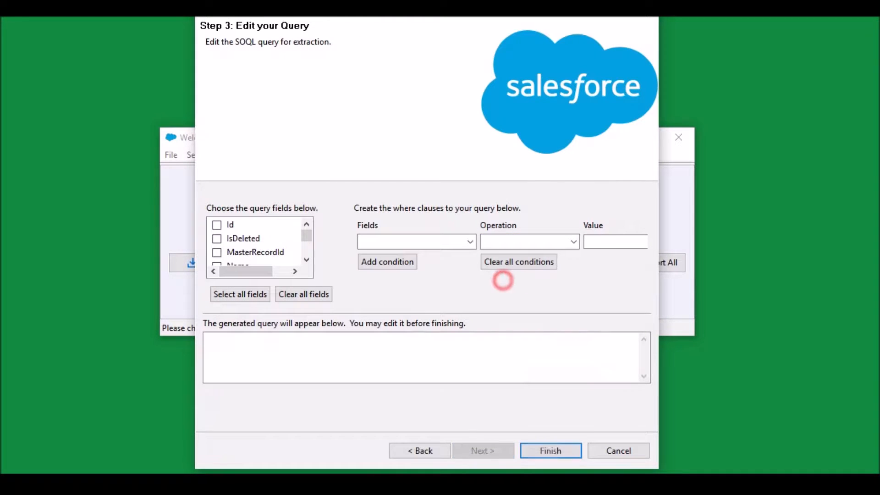
Include all Account fields in the query, run the export and close the completion message.
left_click(252, 295)
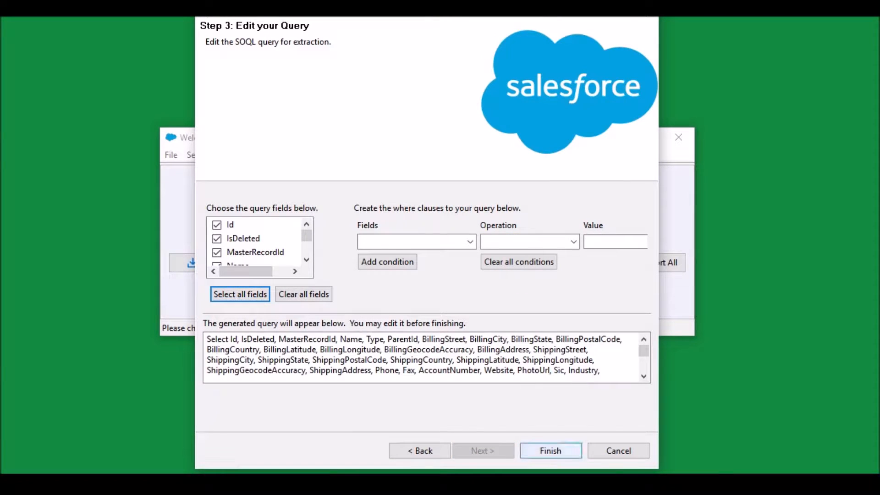
left_click(569, 452)
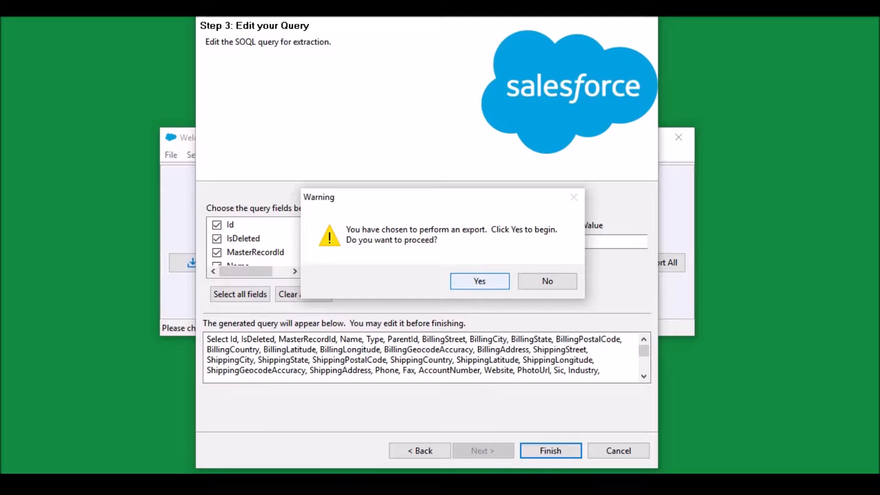
left_click(488, 280)
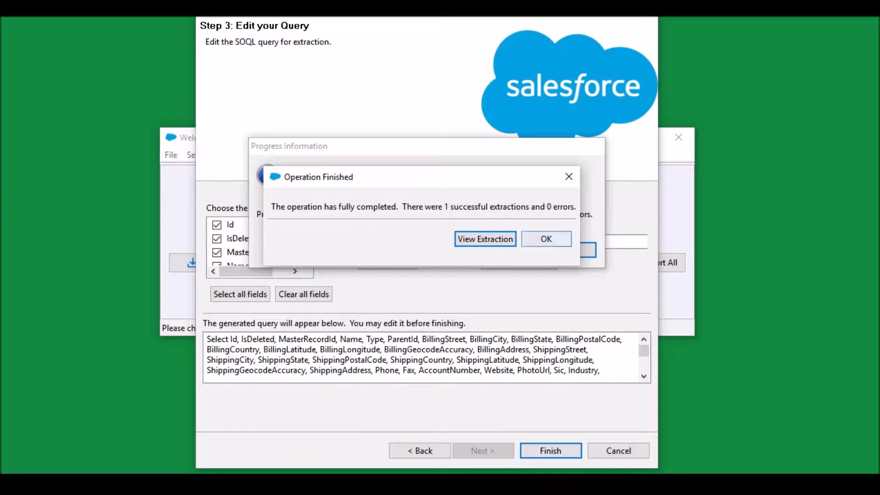
left_click(548, 239)
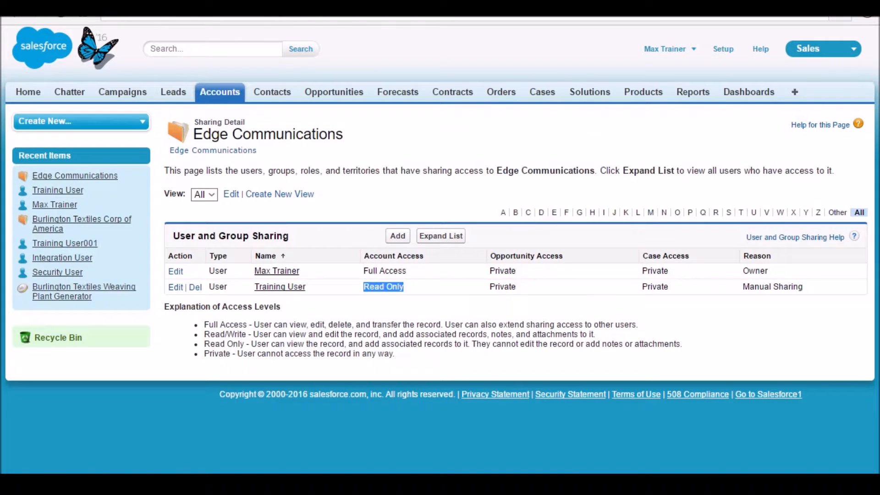
Switch back to Salesforce, delete the training user's manual share of Edge Communications, and transfer the account's ownership to that user.
left_click(196, 290)
left_click(514, 95)
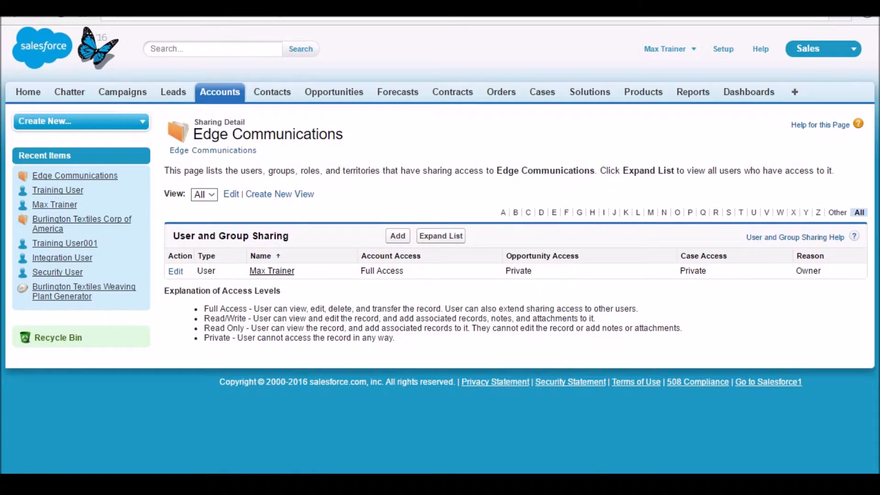
left_click(215, 150)
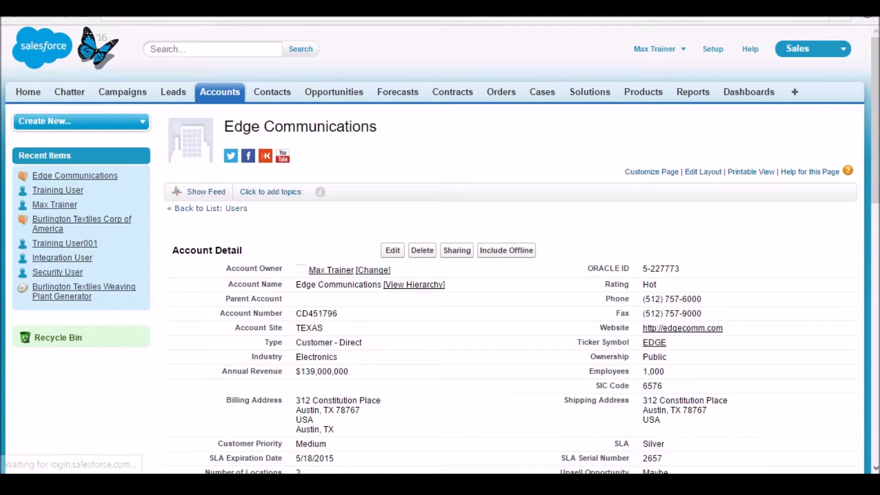
left_click(382, 270)
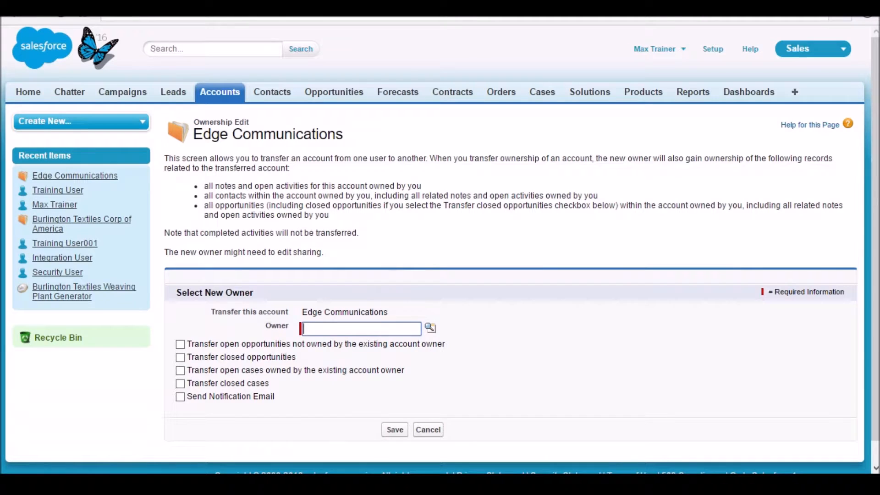
left_click(430, 328)
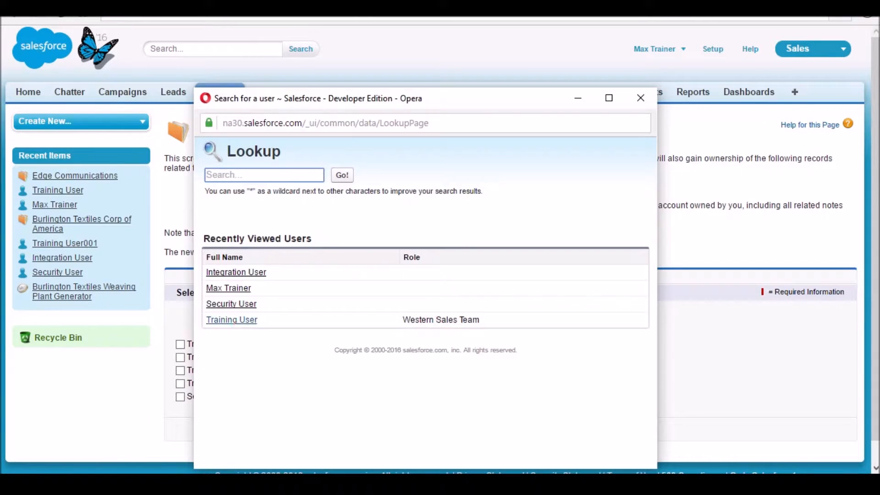
left_click(231, 319)
left_click(393, 428)
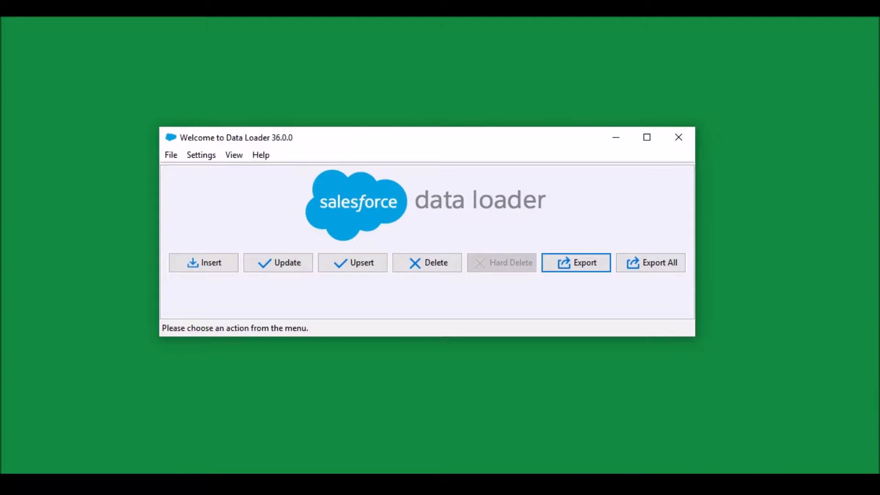
Switch to Data Loader and set up another Account export to C:\Users\root\Downloads\extract.csv, overwriting the existing file.
left_click(578, 264)
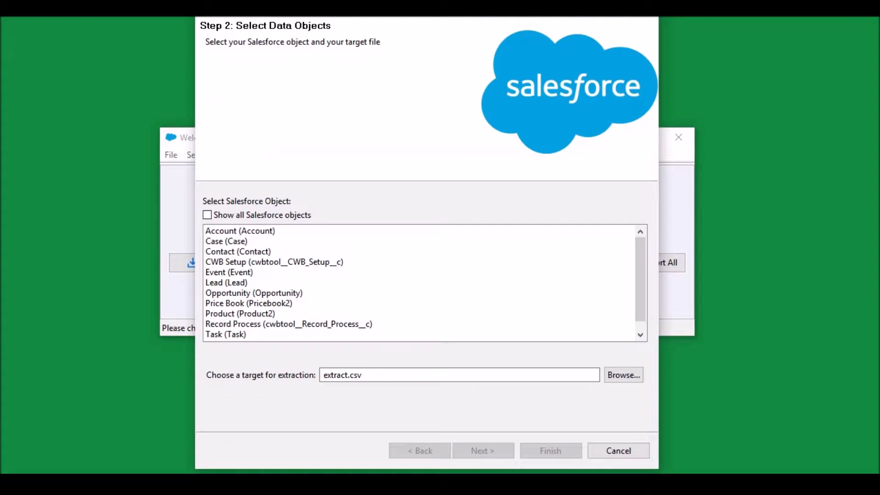
left_click(265, 225)
left_click(376, 374)
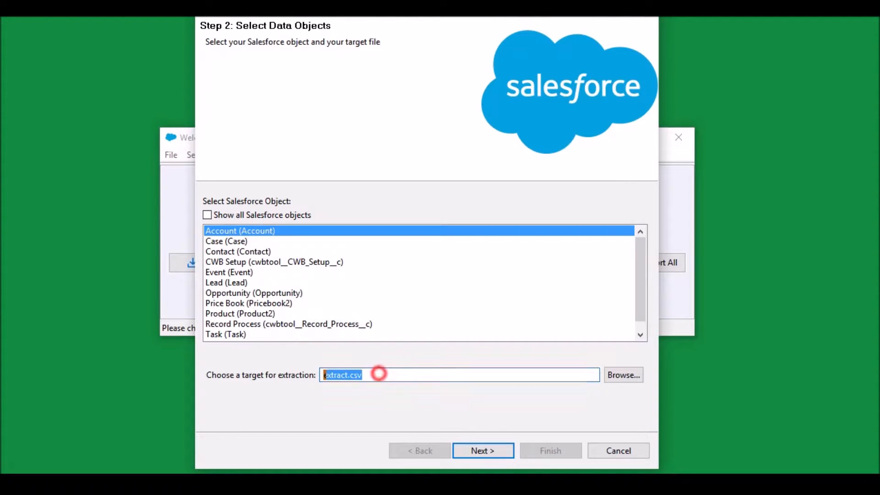
type("C:\\Users\\root\\Downloads\\extract.csv")
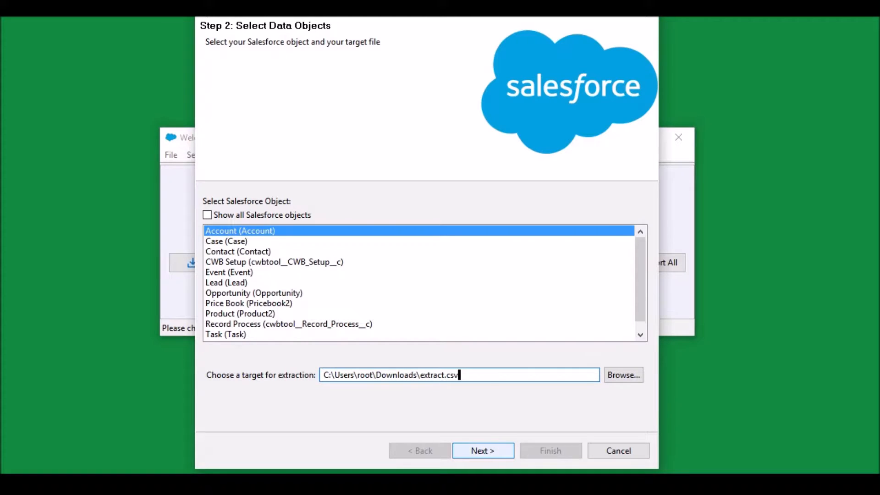
left_click(489, 453)
left_click(498, 285)
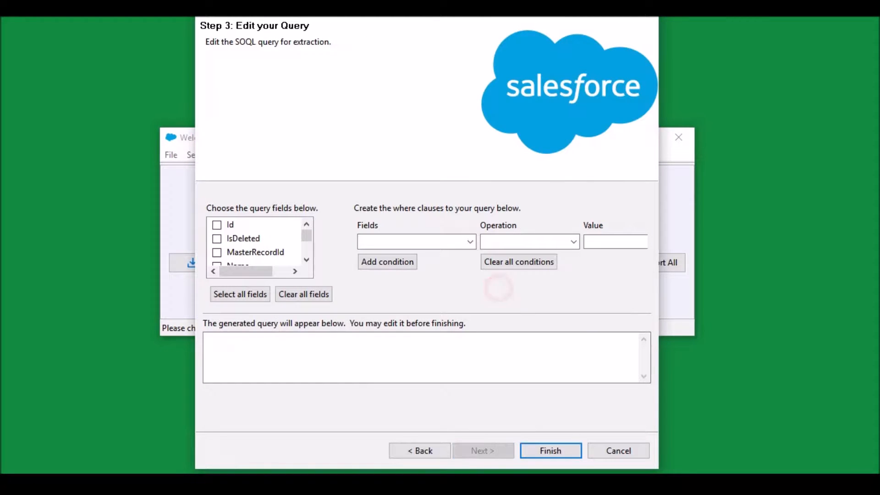
Query every Account field, run the export and dismiss the completion message.
left_click(247, 294)
left_click(548, 449)
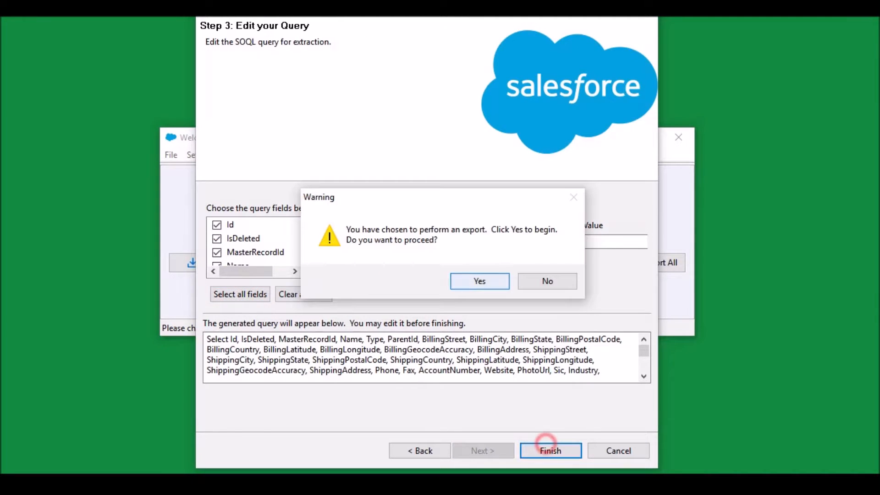
left_click(481, 283)
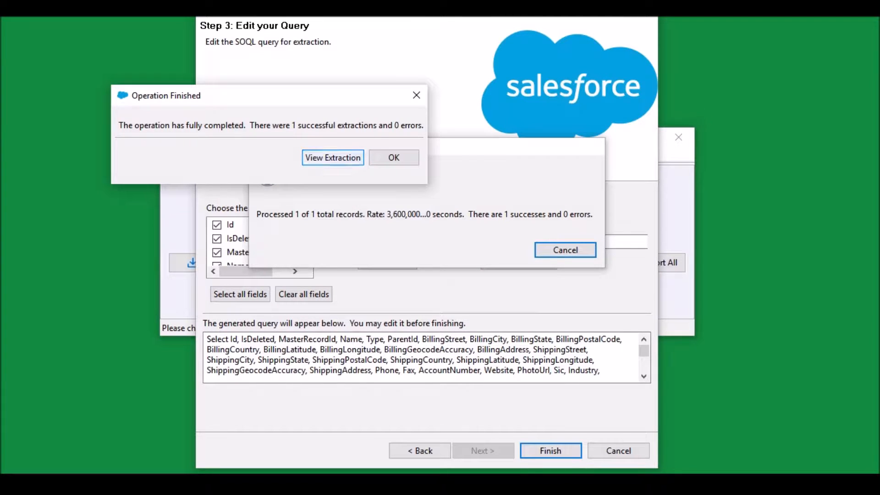
left_click_drag(313, 96, 489, 158)
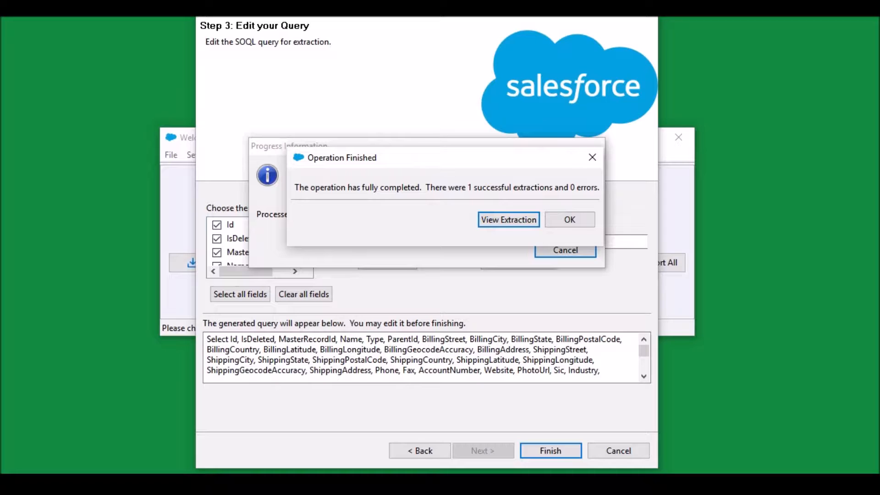
left_click(560, 219)
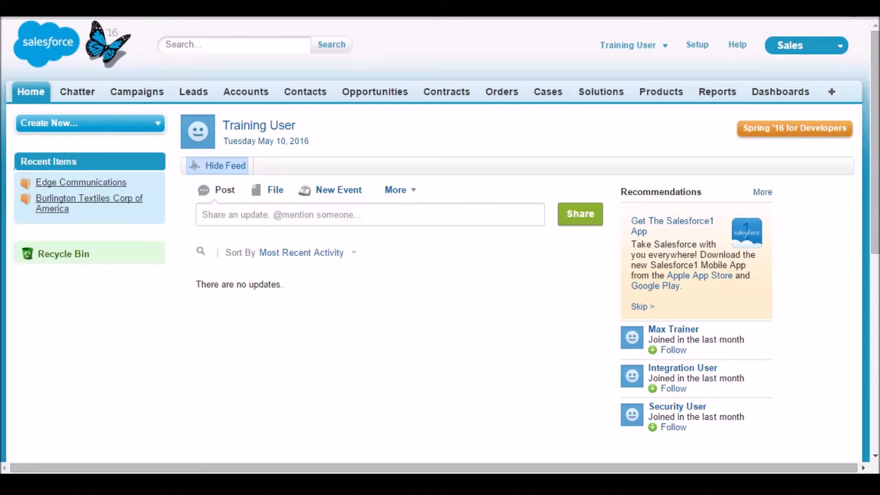
Switch to the training user's Salesforce session, list All Accounts and check the owner of Edge Communications.
left_click(259, 91)
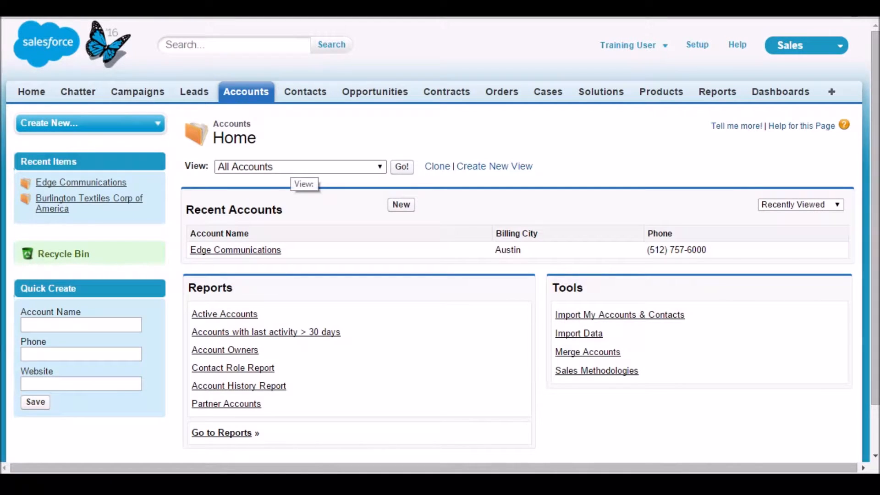
left_click(401, 167)
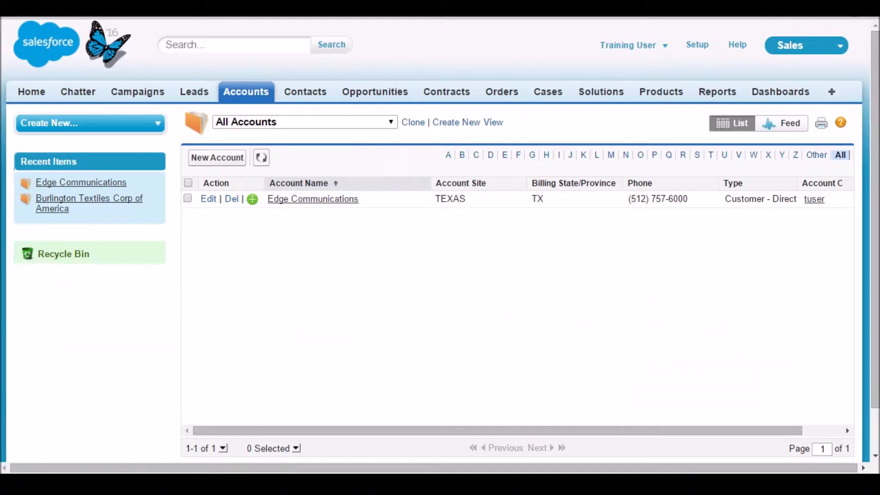
double_click(821, 199)
left_click(348, 198)
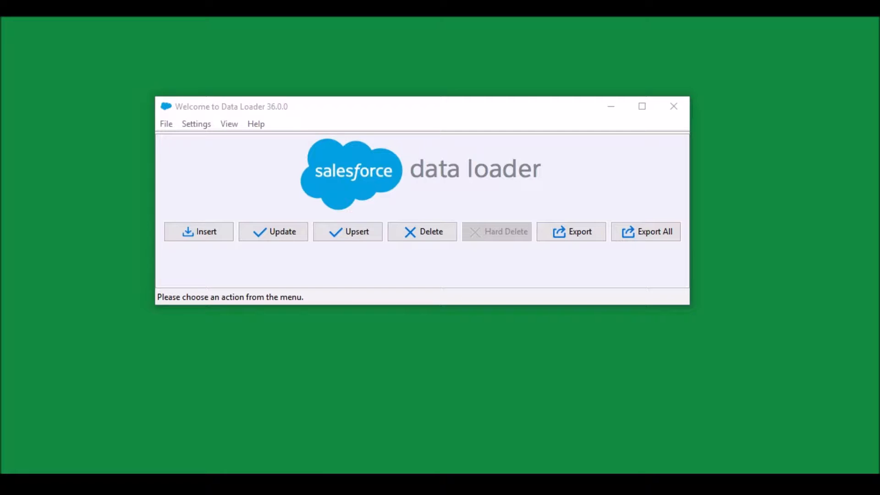
Switch to Data Loader, start an Account insert from C:\DataLoader\accountData_Insert.csv and accept the data selection message.
left_click(210, 230)
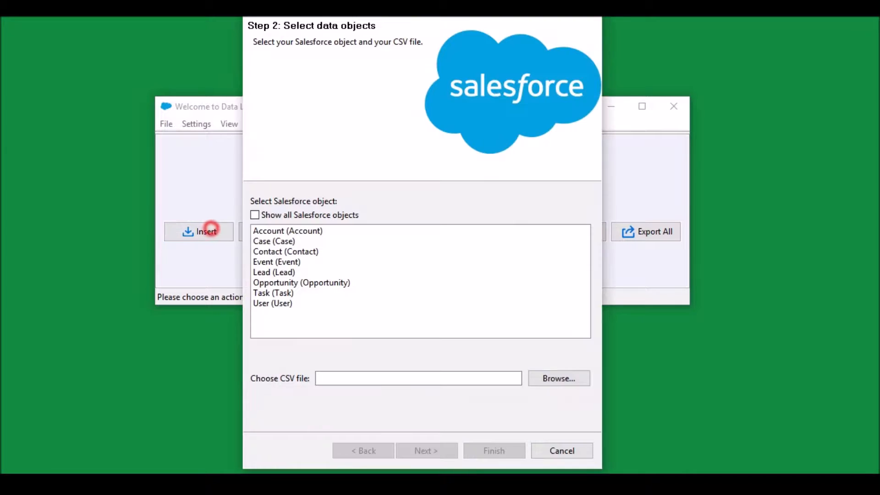
left_click(272, 231)
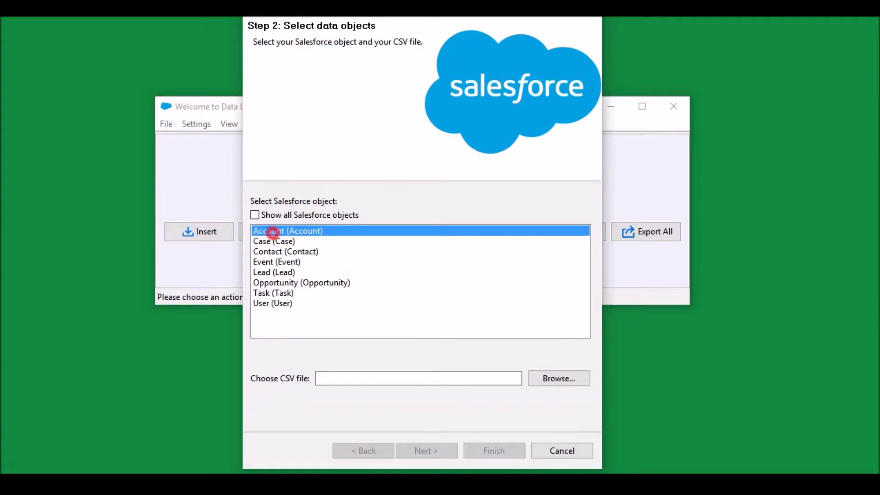
left_click(349, 378)
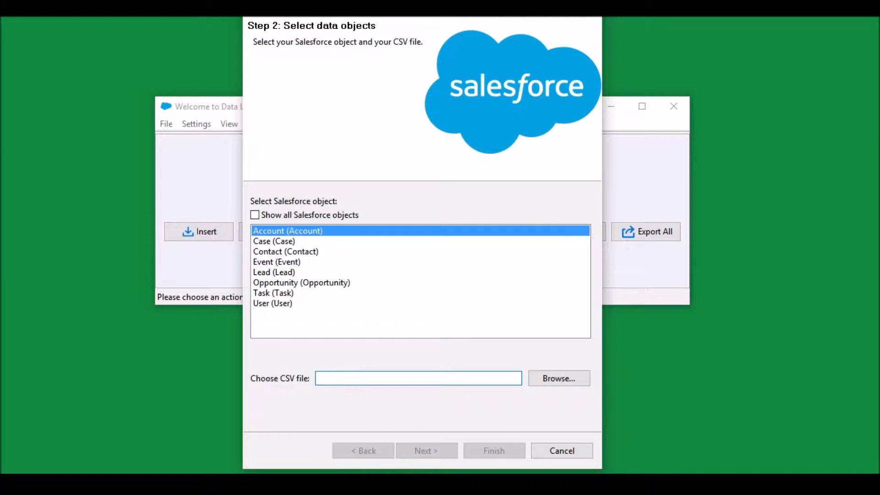
type("C:\\DataLoader\\accountData_Insert.csv")
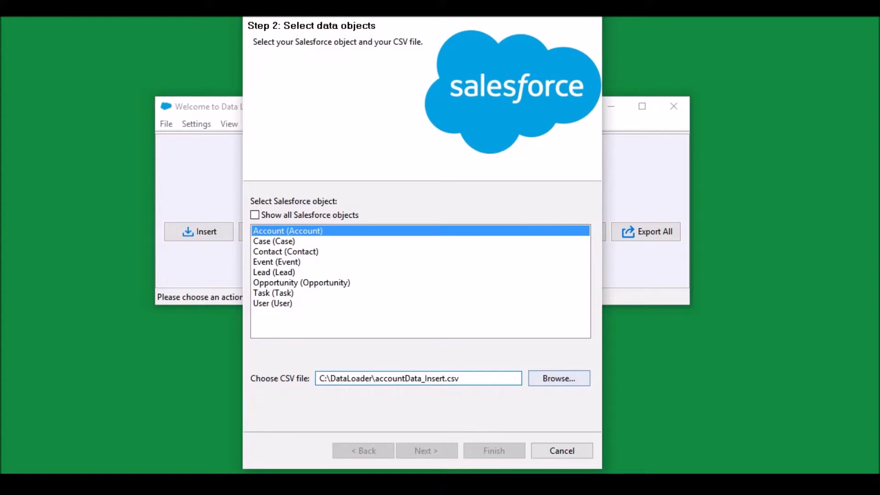
left_click(545, 378)
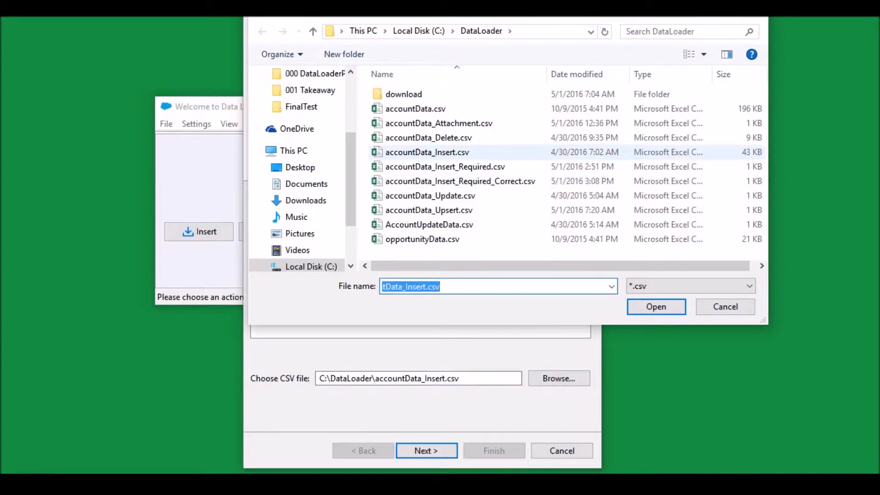
left_click(453, 152)
left_click(646, 305)
left_click(436, 450)
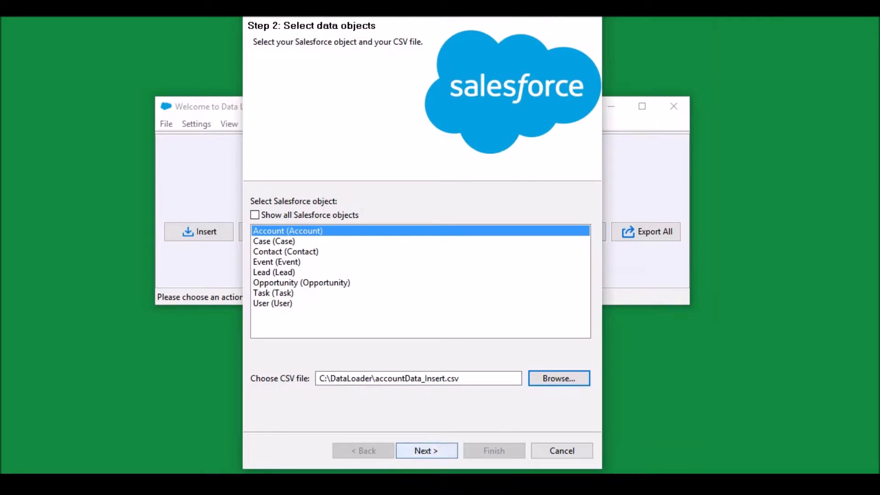
left_click_drag(240, 59, 471, 160)
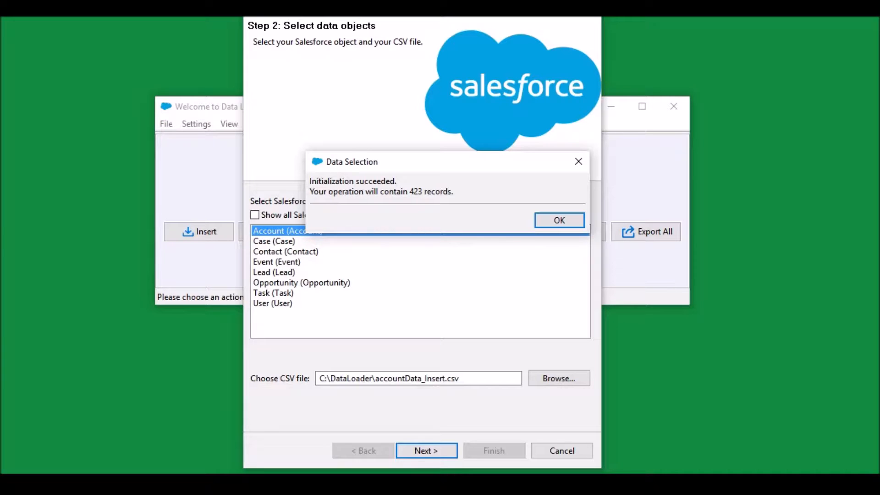
left_click(559, 220)
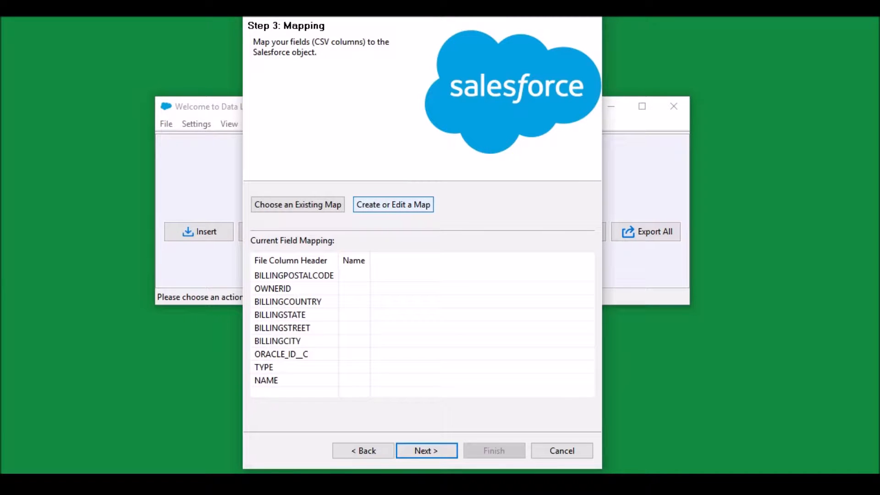
Create a new field map for the insert and auto-match the Salesforce fields to the CSV columns.
left_click(406, 206)
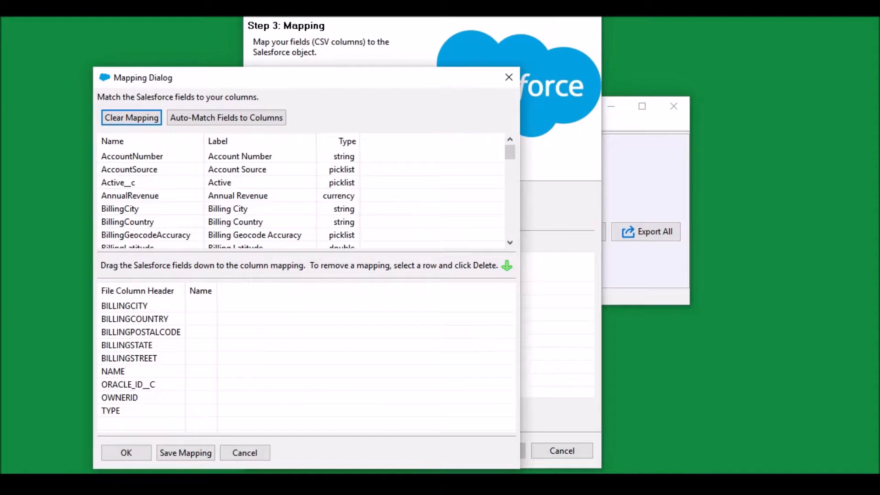
left_click_drag(354, 78, 551, 50)
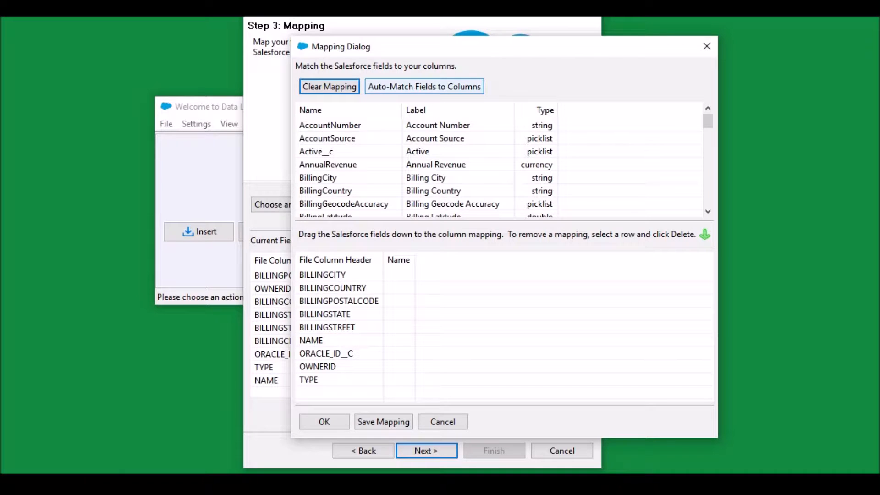
left_click(464, 86)
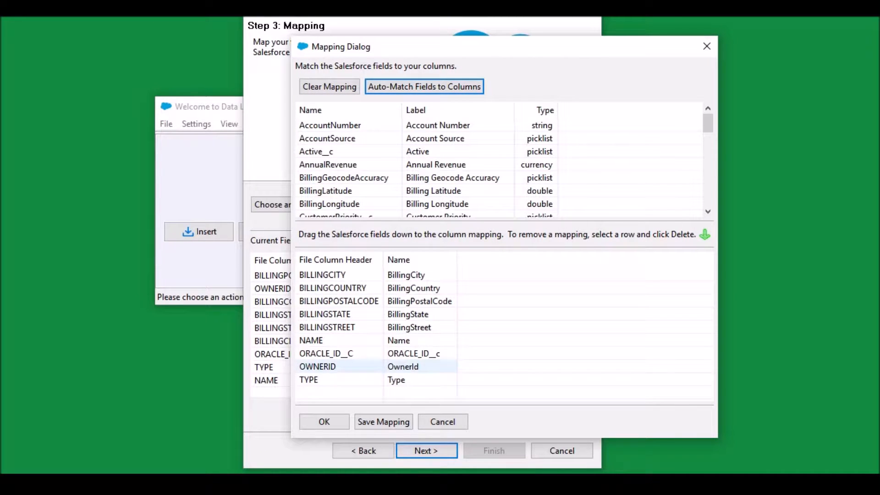
Remove the OwnerId mapping from the OWNERID column, accept the mapping and continue to the final insert step.
left_click_drag(416, 365, 435, 171)
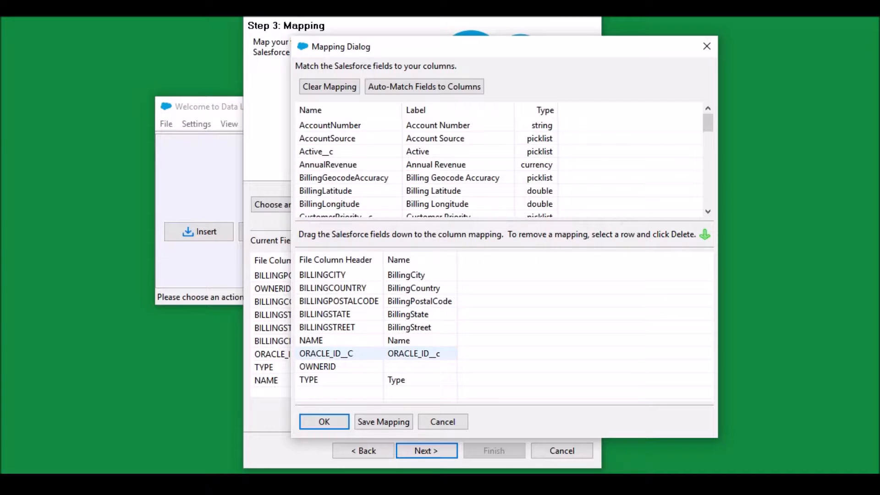
left_click(432, 353)
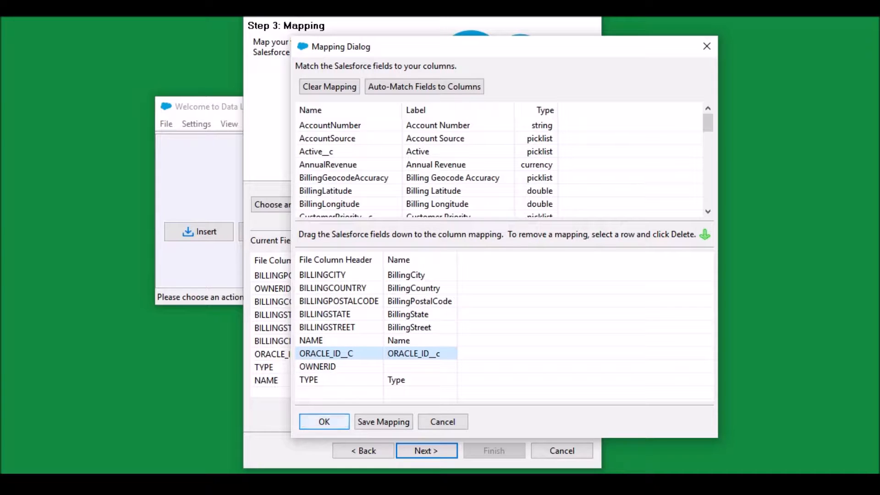
left_click(338, 421)
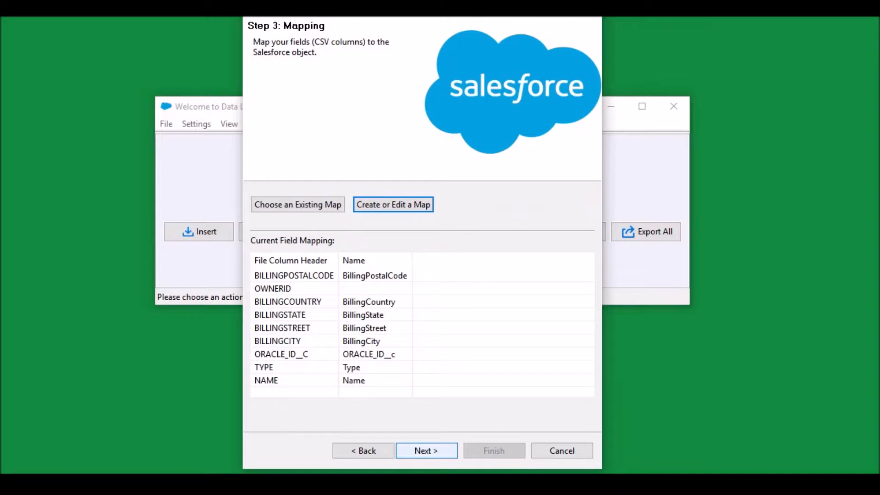
left_click(428, 451)
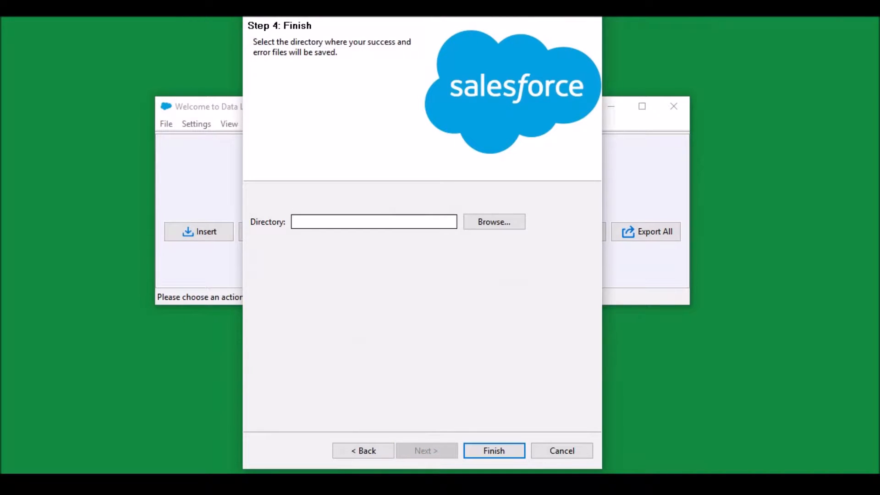
Set the Desktop as the folder for the success and error files, run the insert and dismiss the completion message.
left_click(414, 221)
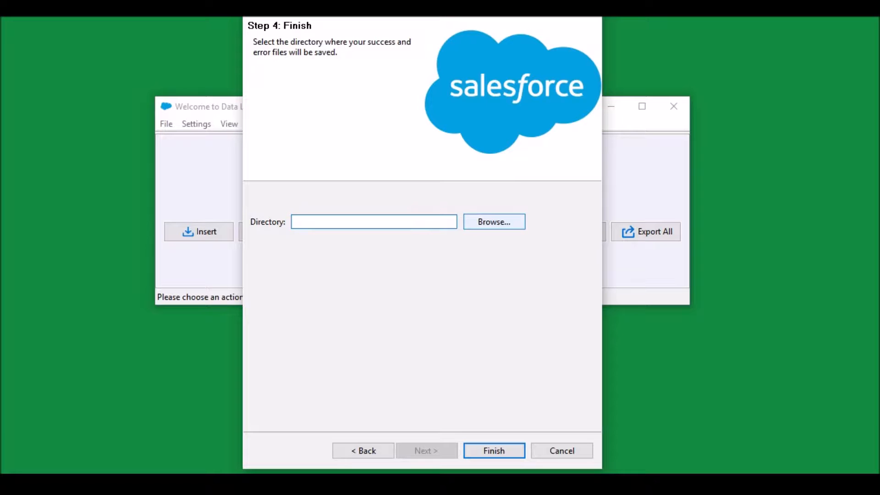
left_click(467, 221)
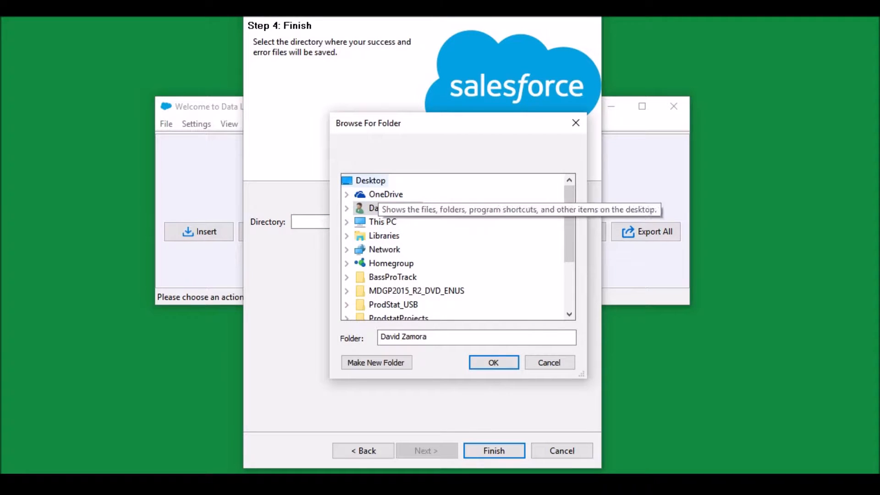
left_click(373, 181)
left_click(496, 362)
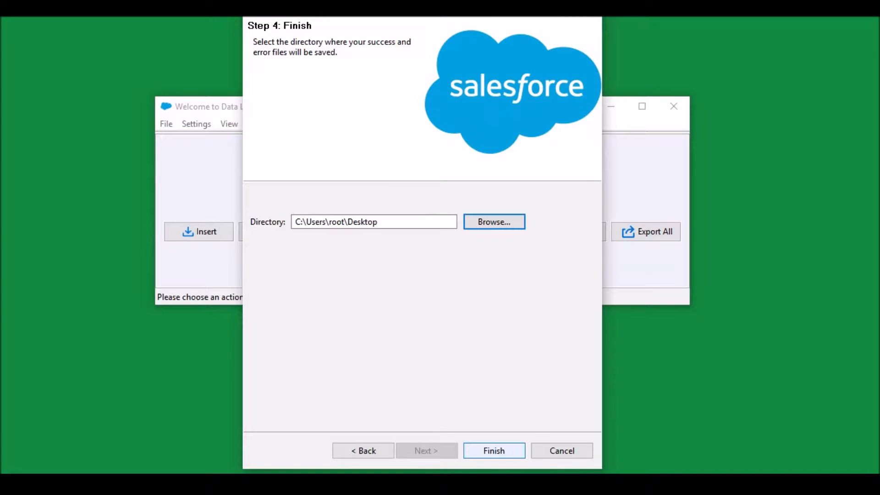
left_click(495, 449)
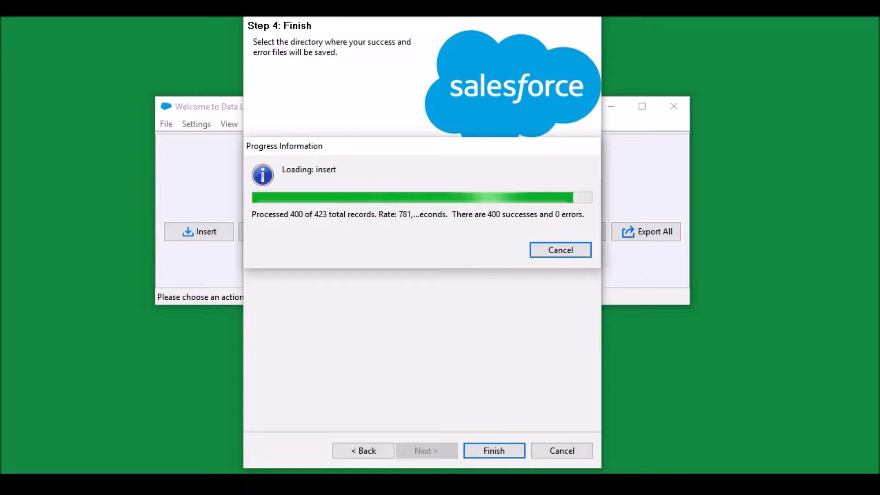
left_click_drag(238, 18, 485, 166)
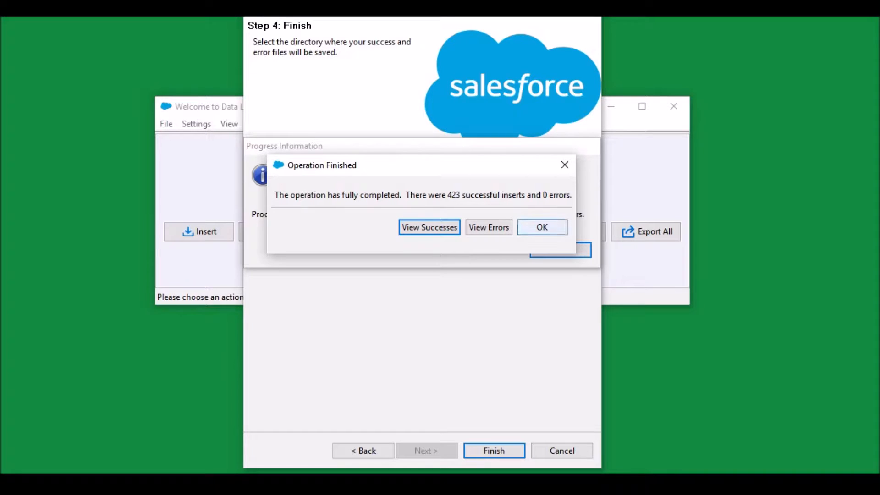
left_click(543, 227)
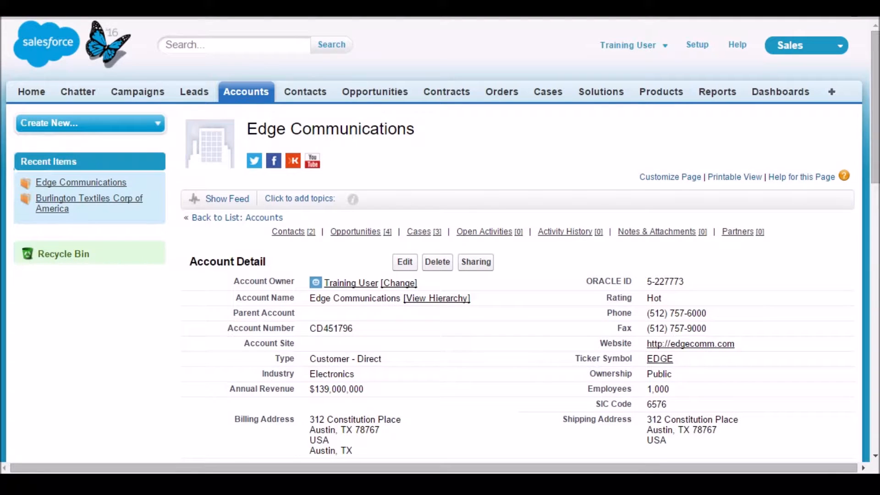
Switch to the training user's Salesforce session, list My Accounts and check the owner of the inserted accounts.
left_click(268, 93)
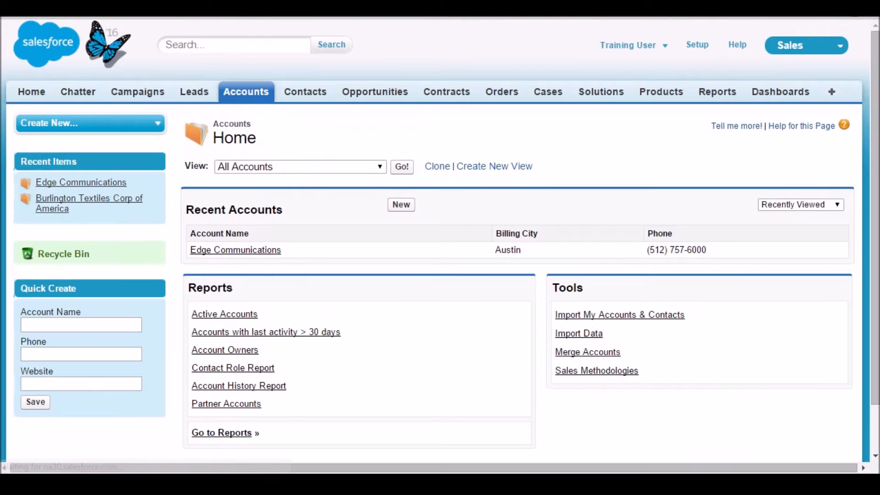
left_click(379, 167)
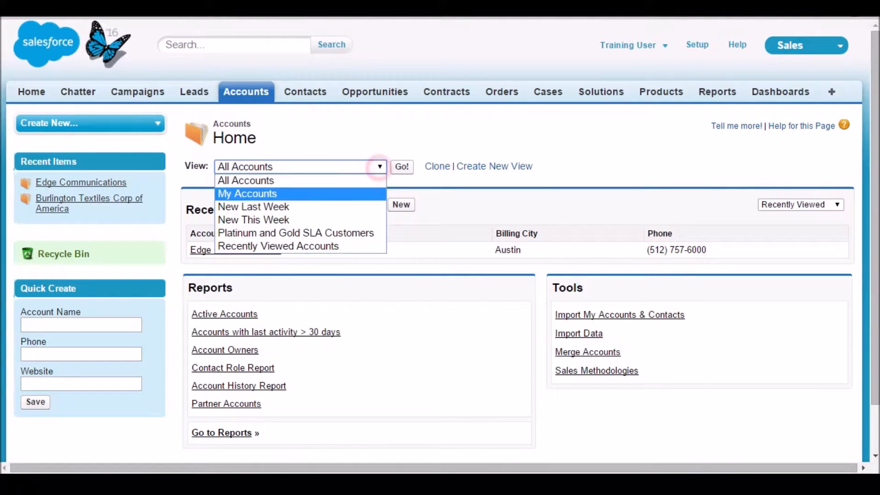
left_click(321, 192)
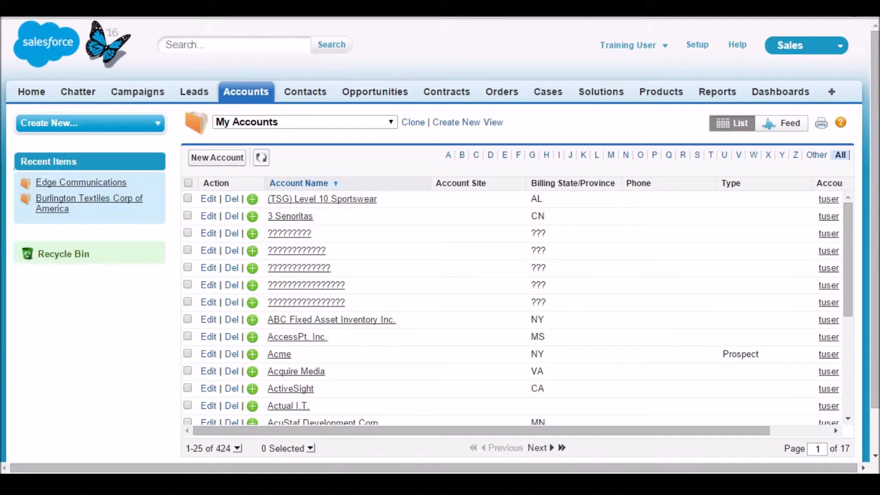
left_click_drag(806, 183, 811, 192)
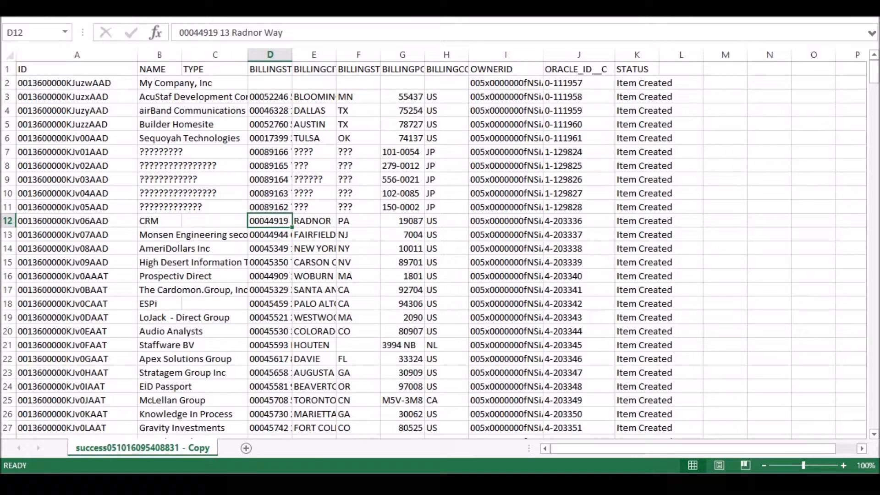
In the Excel copy of the insert success file, delete columns B through L so only the ID column is left.
left_click(269, 248)
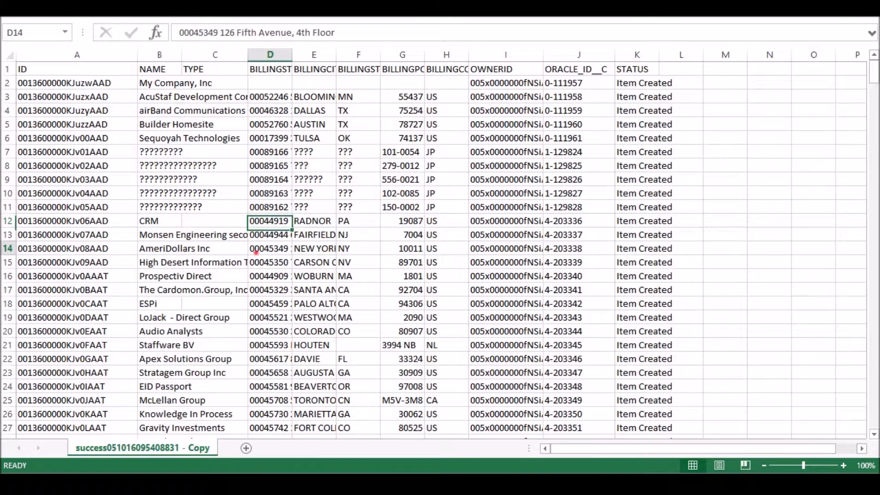
left_click_drag(206, 156, 146, 207)
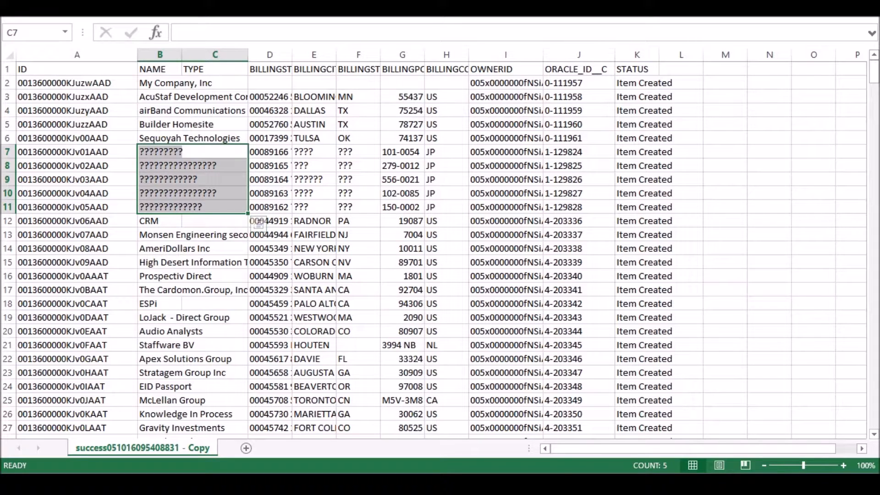
left_click_drag(160, 54, 681, 54)
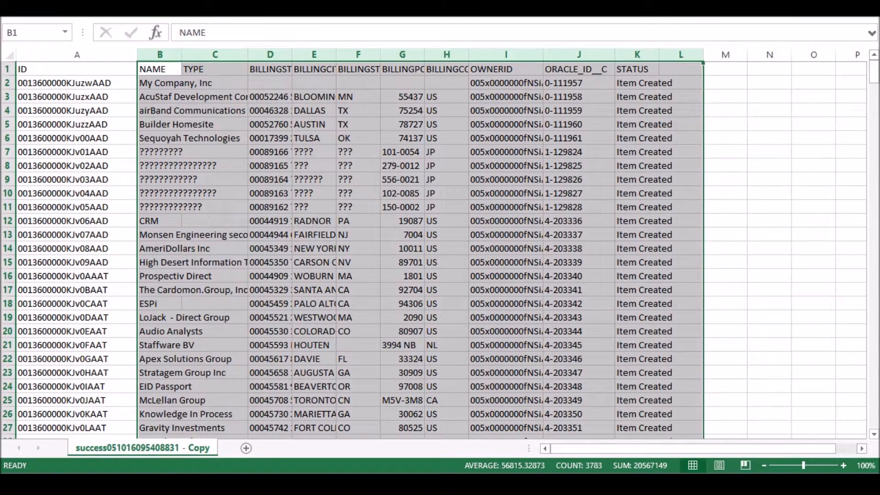
right_click(478, 173)
left_click(517, 291)
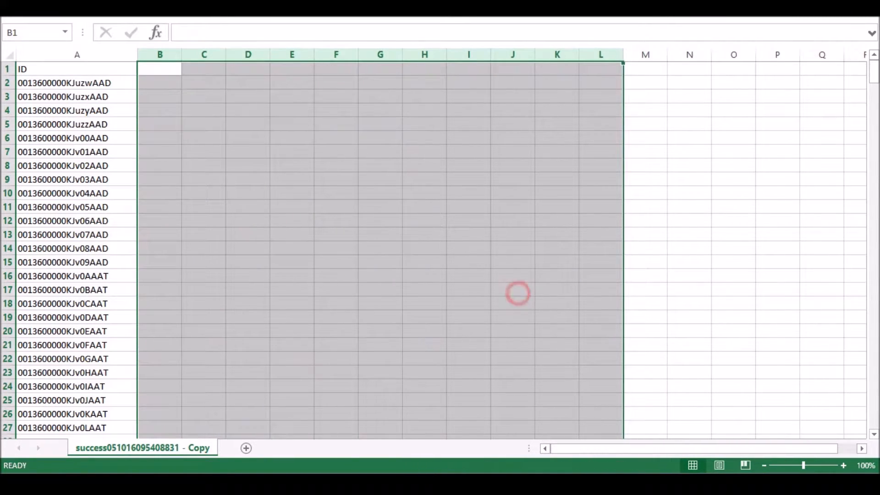
Review the account IDs in column A and close the workbook without saving.
left_click(69, 69)
left_click(122, 124)
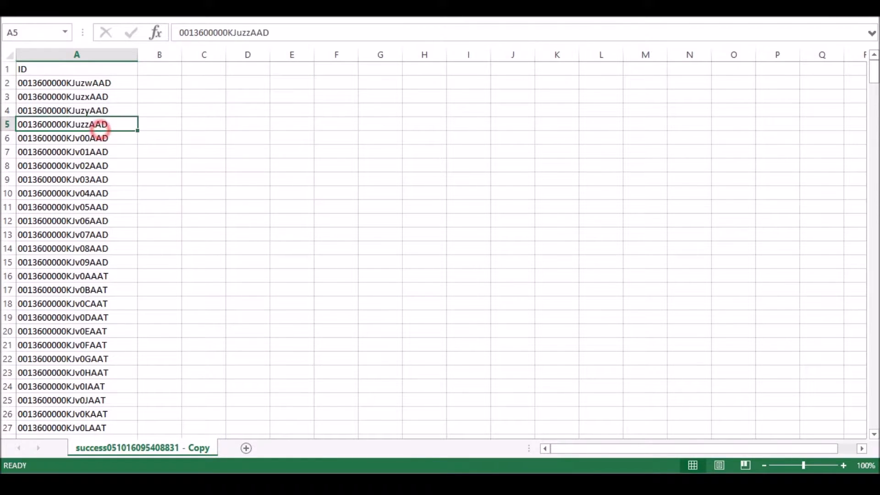
left_click(87, 204)
scroll(87, 204, "down", 2)
scroll(87, 204, "up", 2)
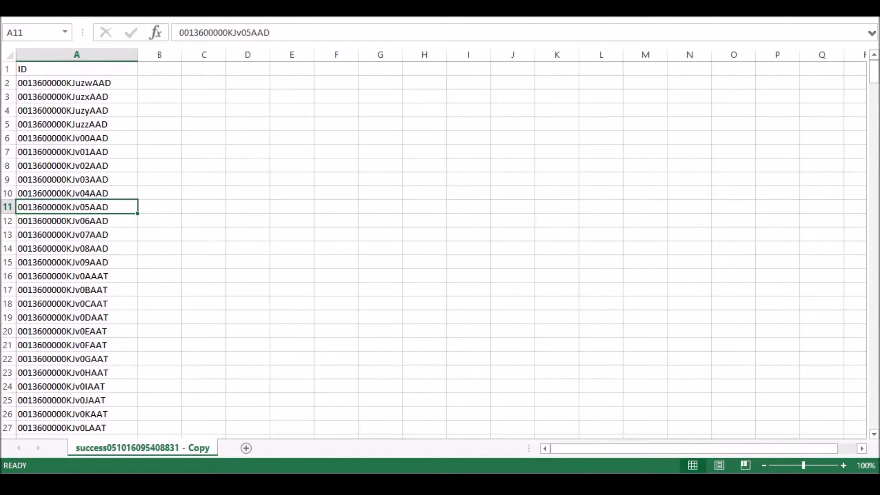
key("alt+F4")
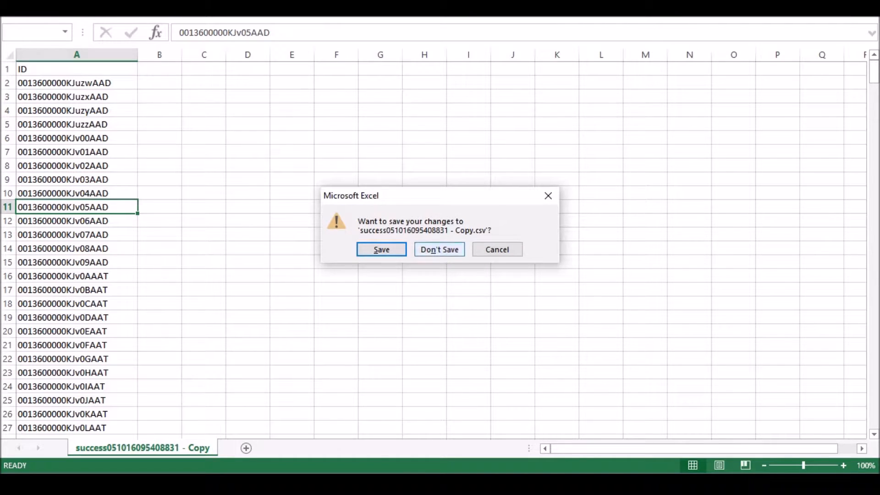
left_click(446, 251)
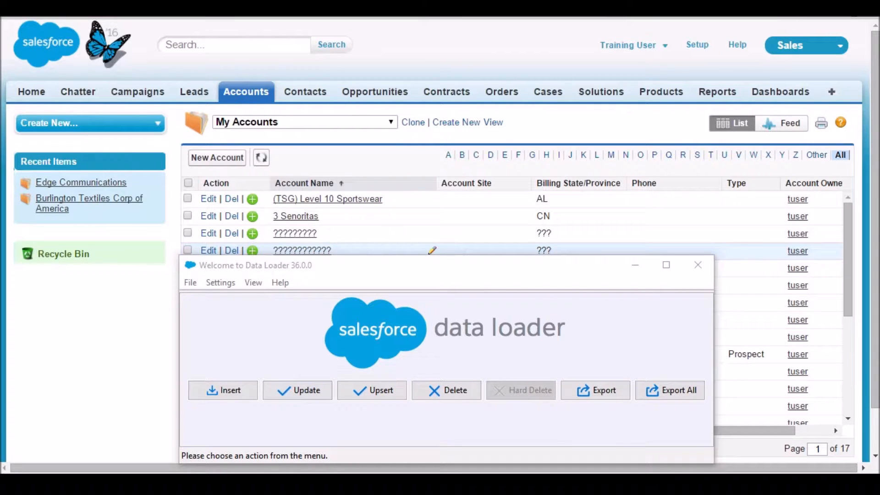
In Data Loader, start an Account delete from C:\DataLoader\accountData_Delete.csv and accept the data selection message.
left_click(442, 389)
left_click(327, 231)
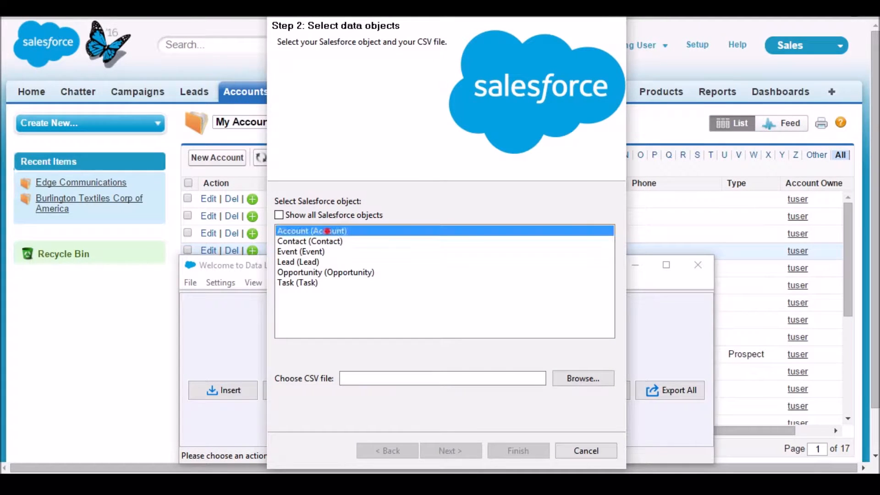
left_click(370, 378)
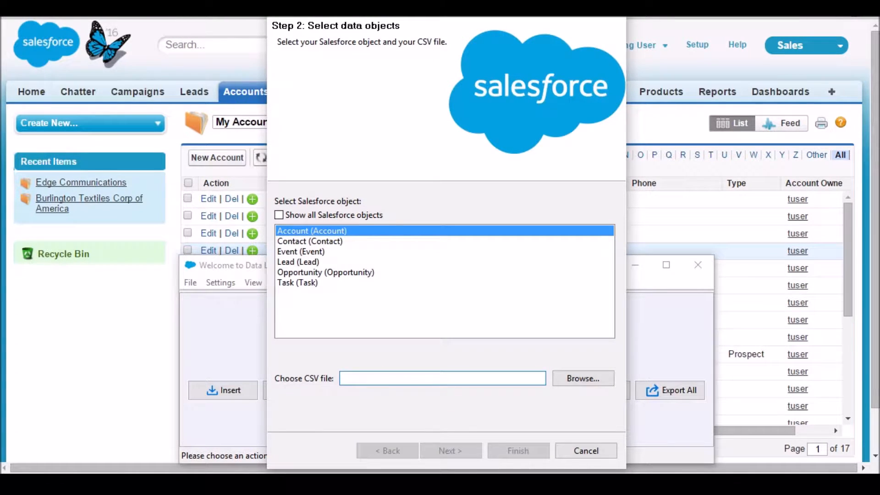
left_click(562, 376)
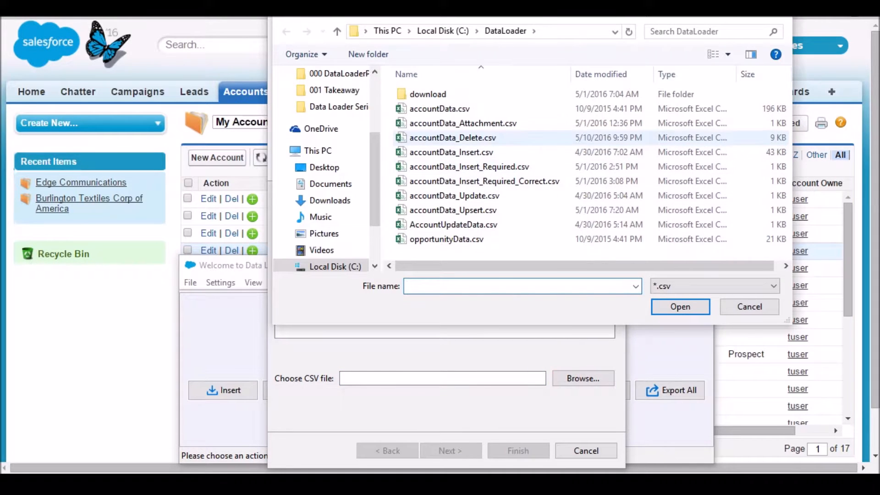
double_click(456, 137)
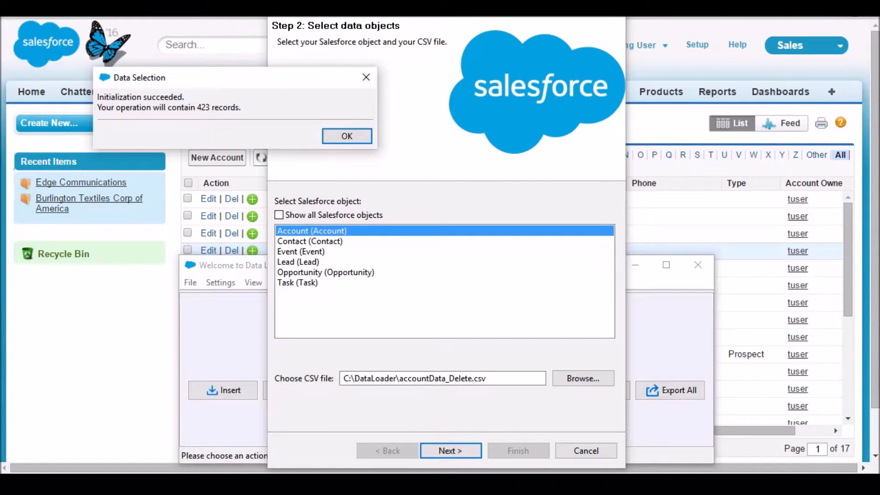
left_click_drag(250, 79, 491, 142)
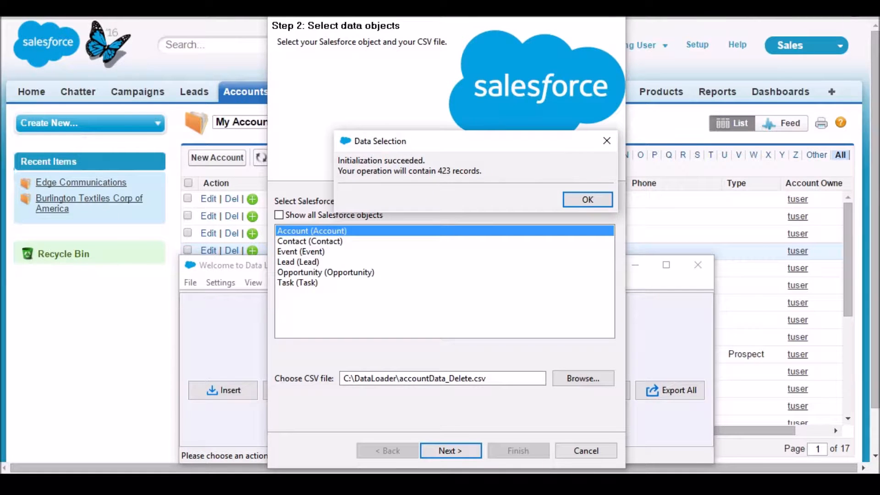
key("Return")
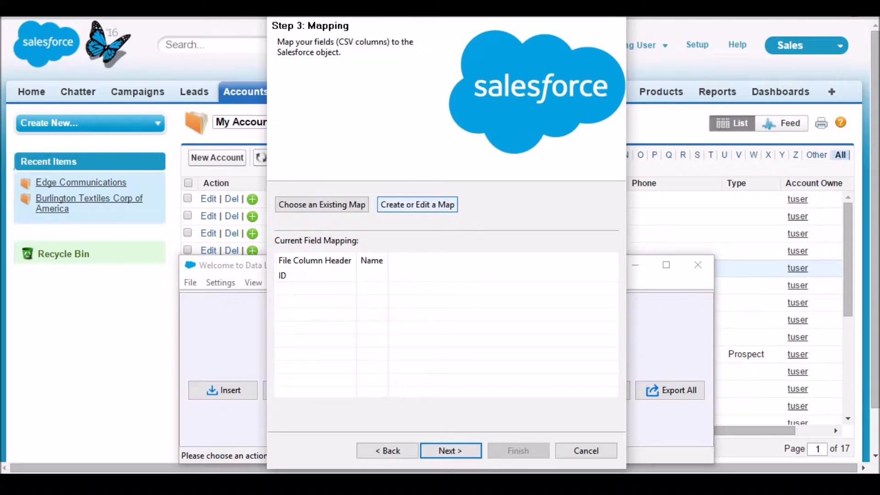
Create a field map for the delete, auto-match the ID column to the Id field and accept the mapping.
left_click(415, 206)
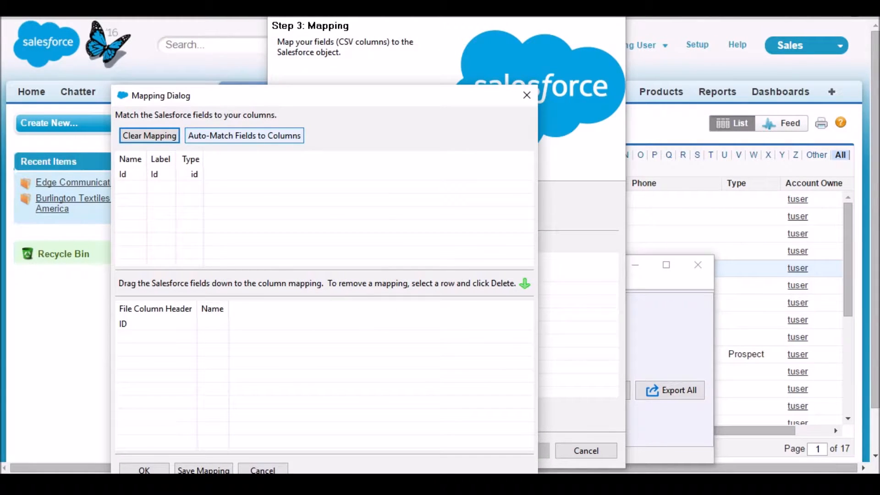
left_click(277, 135)
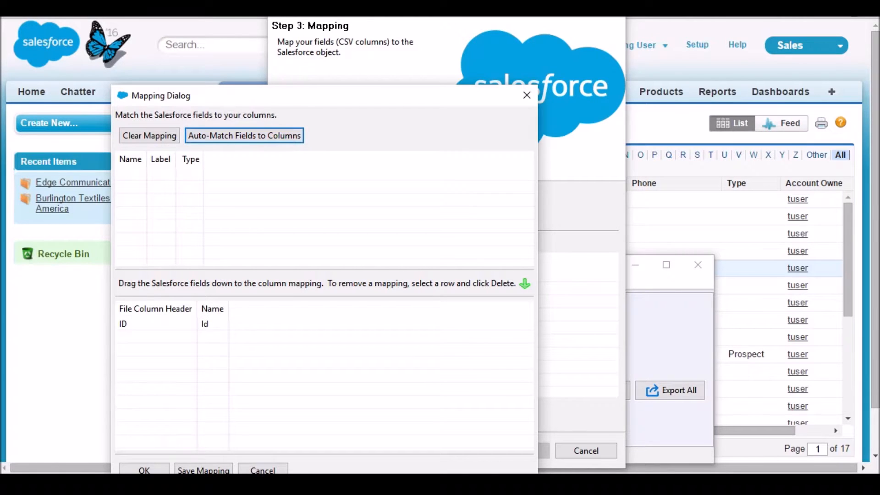
left_click_drag(377, 92, 573, 49)
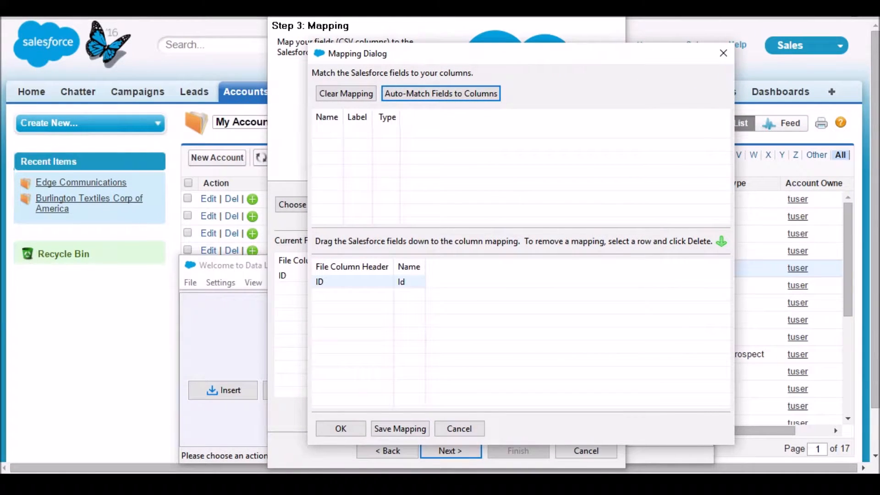
left_click(357, 429)
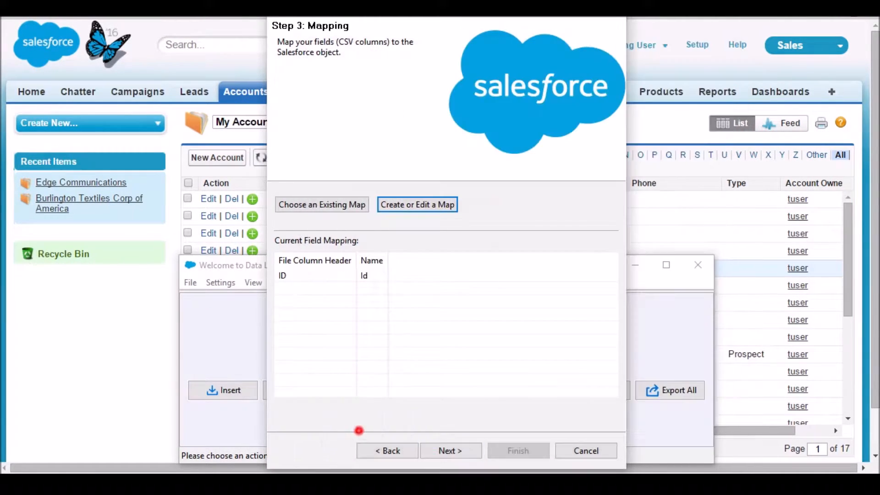
Run the account delete with result files saved to C:\Users\root\Desktop, accept the completion message and refresh the My Accounts list.
left_click(458, 449)
left_click(437, 223)
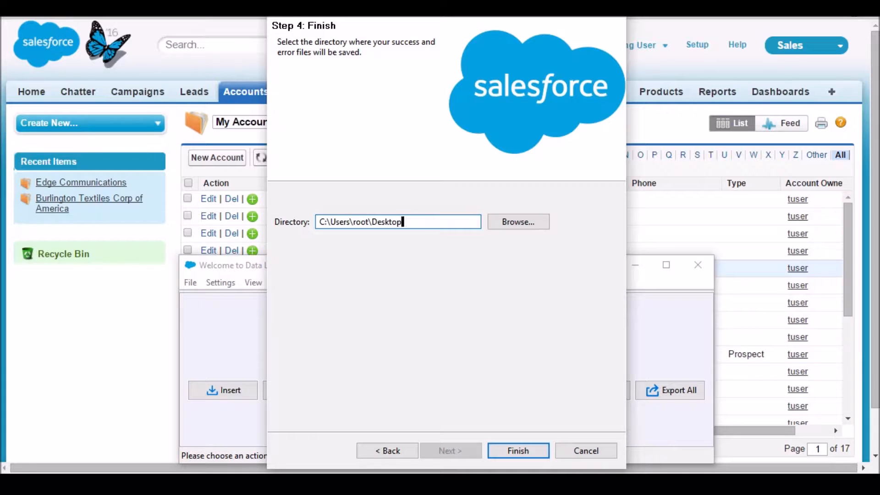
left_click(527, 449)
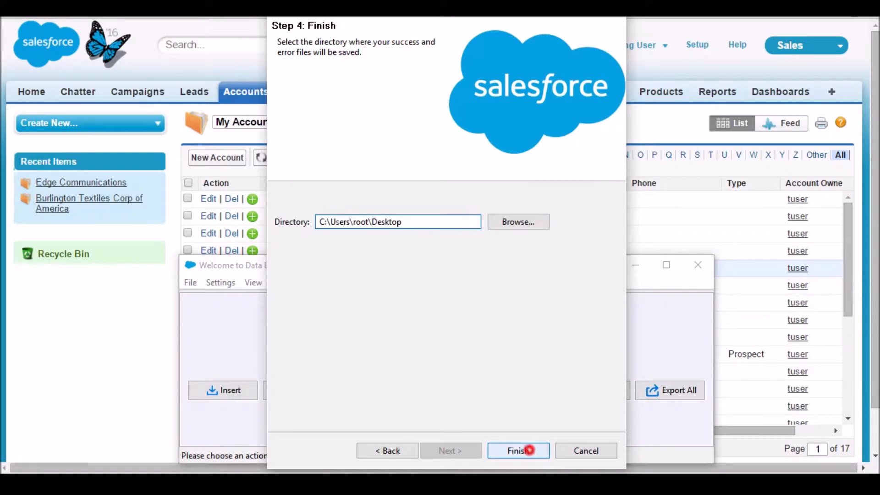
left_click(500, 282)
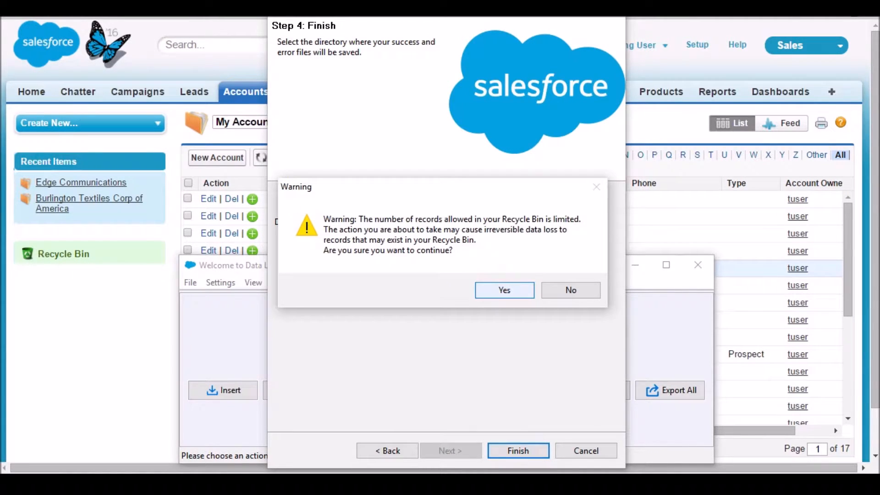
left_click(500, 283)
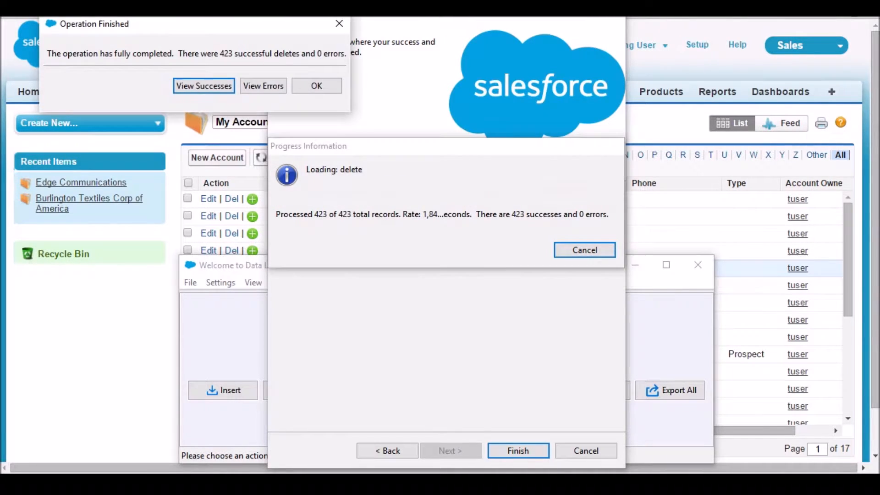
left_click_drag(251, 21, 489, 152)
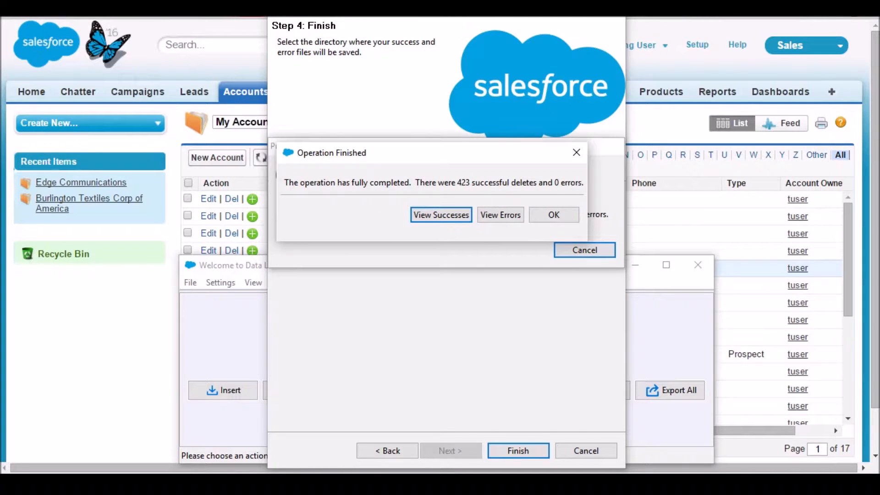
left_click(553, 215)
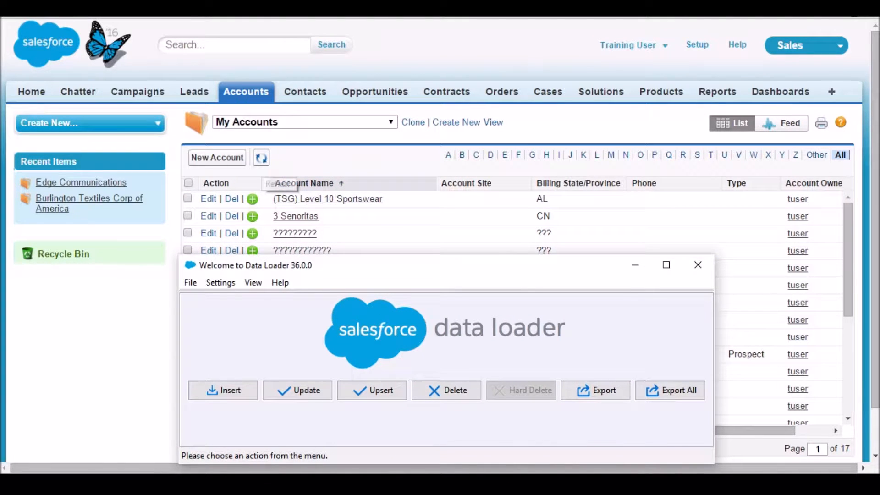
left_click(261, 158)
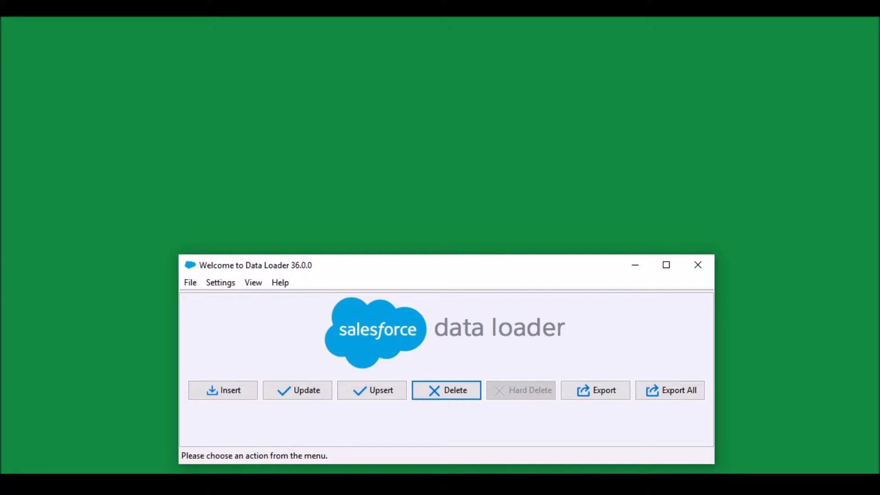
Examine the owners of the Burlington Textiles Corp of America and Edge Communications accounts in the All Accounts list.
left_click_drag(494, 269, 507, 128)
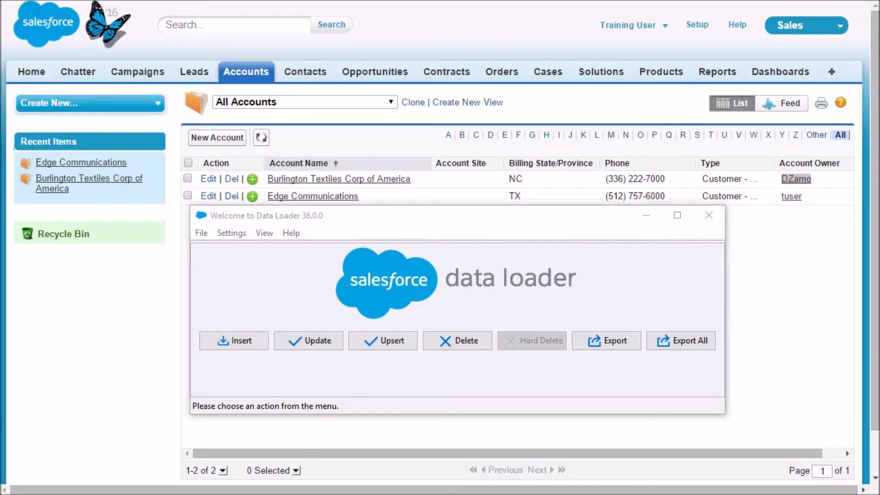
left_click_drag(521, 216, 519, 263)
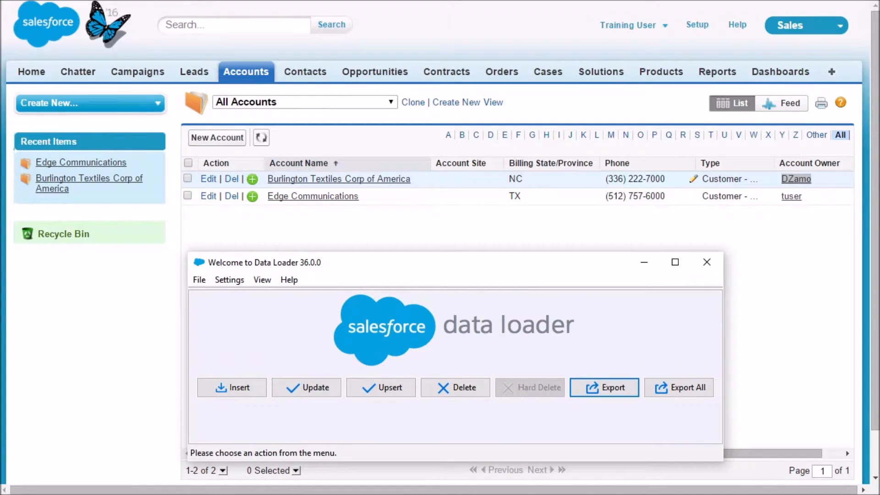
left_click_drag(812, 179, 775, 180)
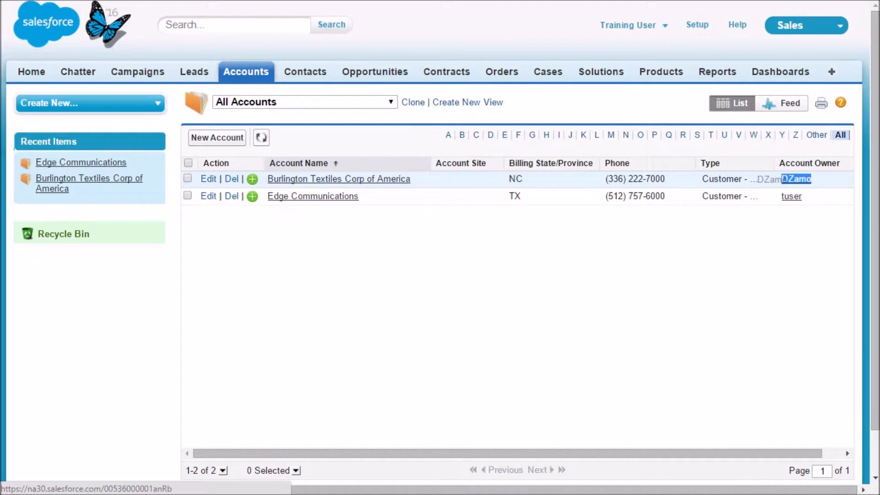
left_click_drag(775, 179, 783, 180)
double_click(809, 195)
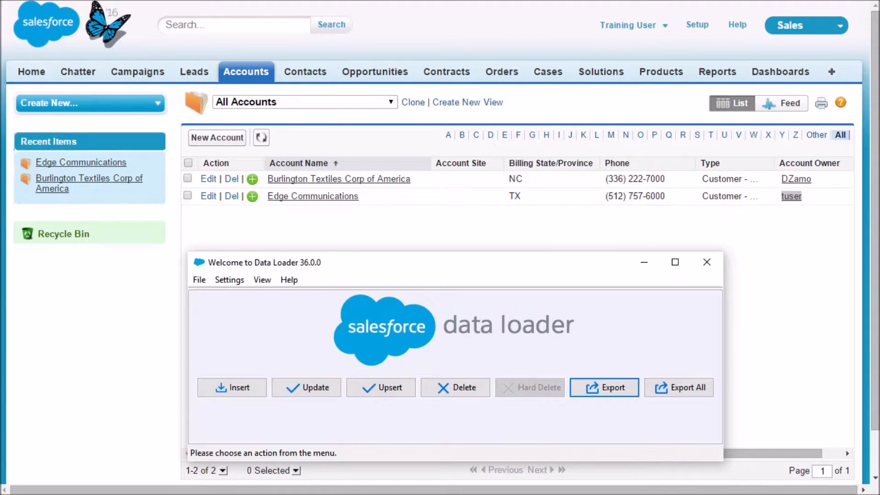
Start a Data Loader export of the Account object and proceed to the query editing step.
left_click_drag(493, 262, 495, 242)
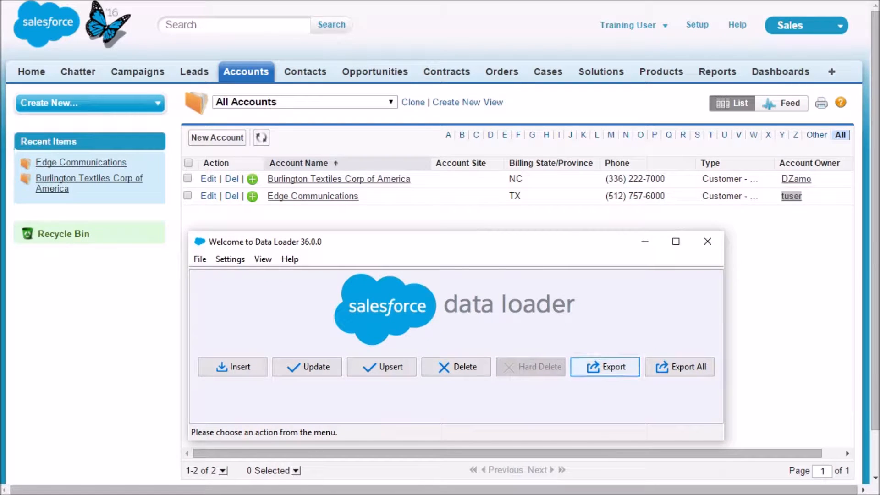
left_click(586, 359)
left_click(270, 252)
left_click(511, 472)
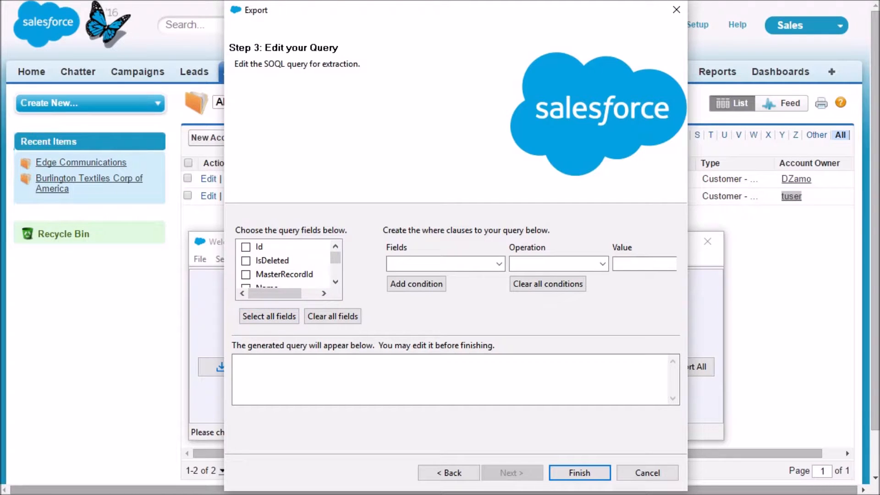
Include the Name, Site and ORACLE_ID__c fields in the Account export query.
left_click(336, 281)
left_click(336, 281)
left_click(336, 282)
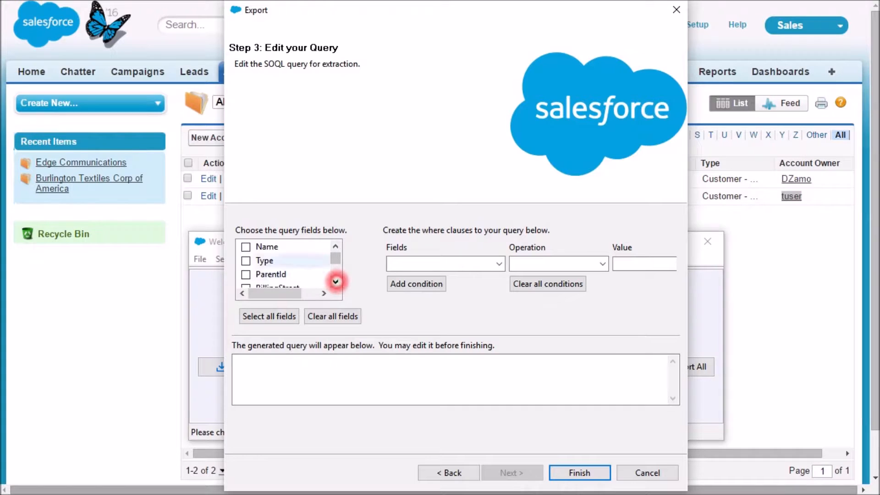
left_click(245, 247)
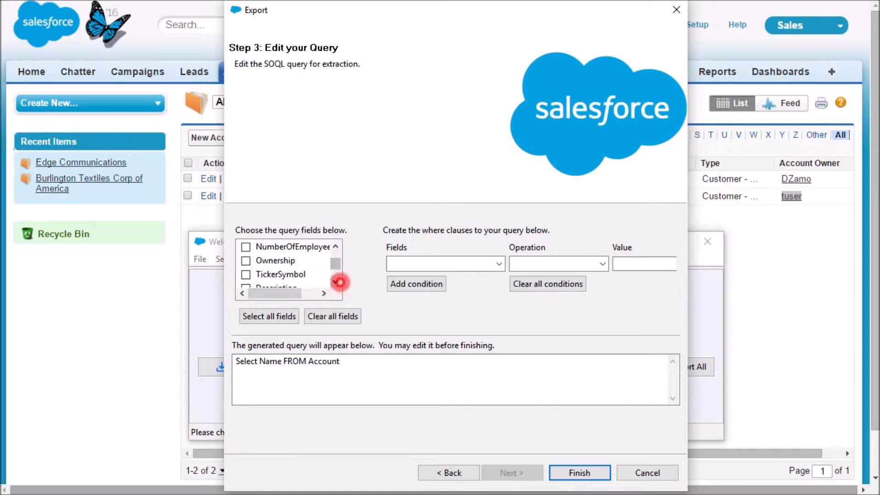
left_click(246, 260)
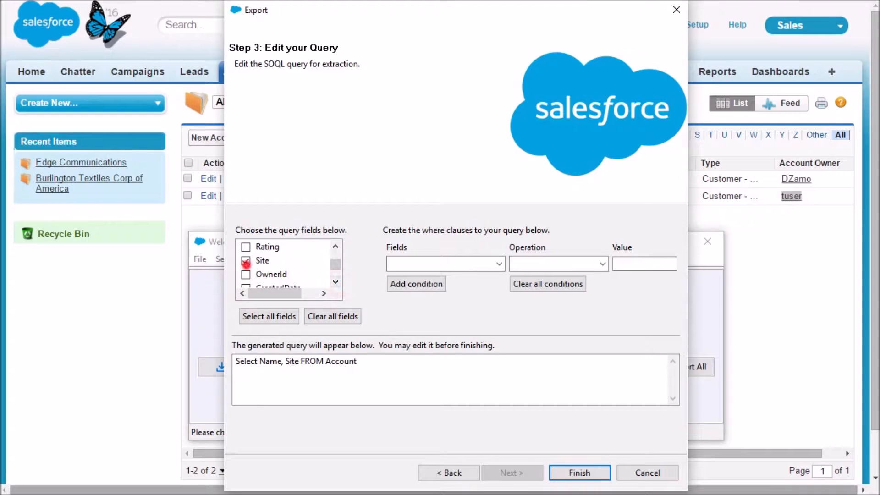
left_click(335, 281)
left_click(335, 282)
left_click(335, 282)
left_click(335, 282)
left_click(335, 282)
left_click(335, 282)
left_click(335, 282)
left_click(335, 282)
left_click(335, 282)
left_click(335, 282)
left_click(335, 282)
left_click(335, 281)
left_click(336, 282)
left_click(335, 283)
left_click(335, 283)
left_click(335, 284)
left_click(335, 283)
left_click(335, 284)
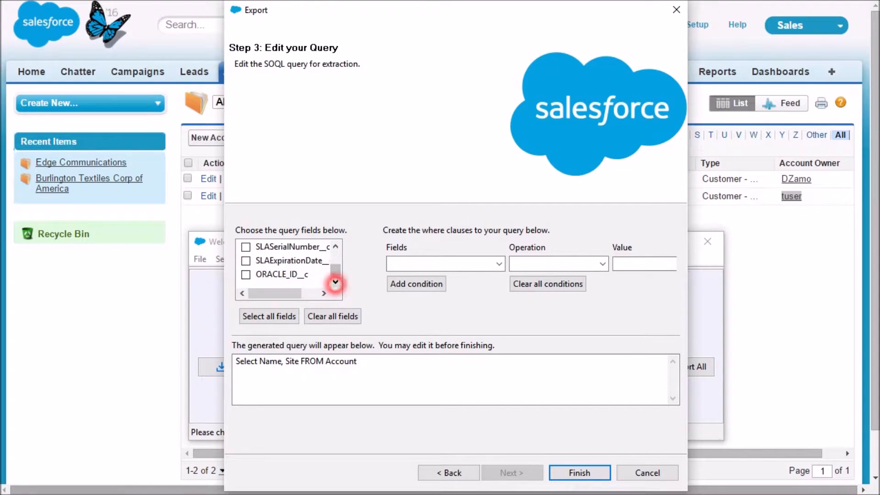
left_click(246, 274)
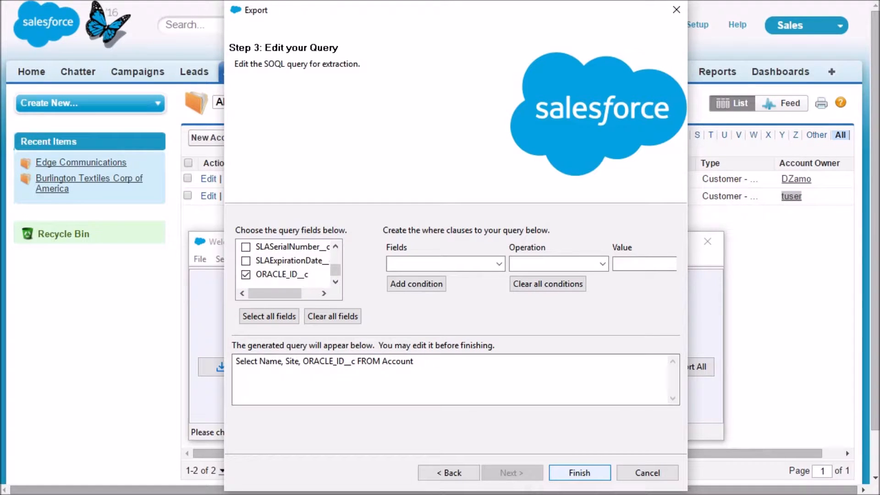
Run the Account export, agree to proceed and dismiss the completion message.
left_click(589, 474)
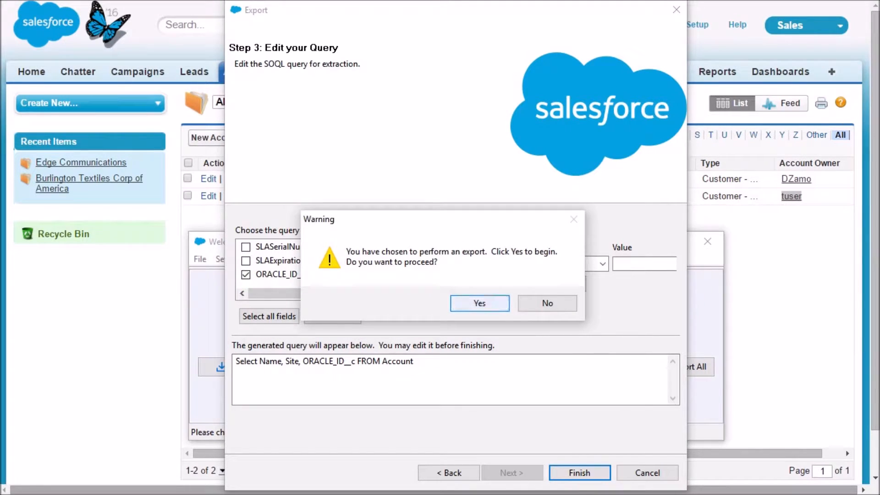
left_click(468, 301)
left_click(359, 144)
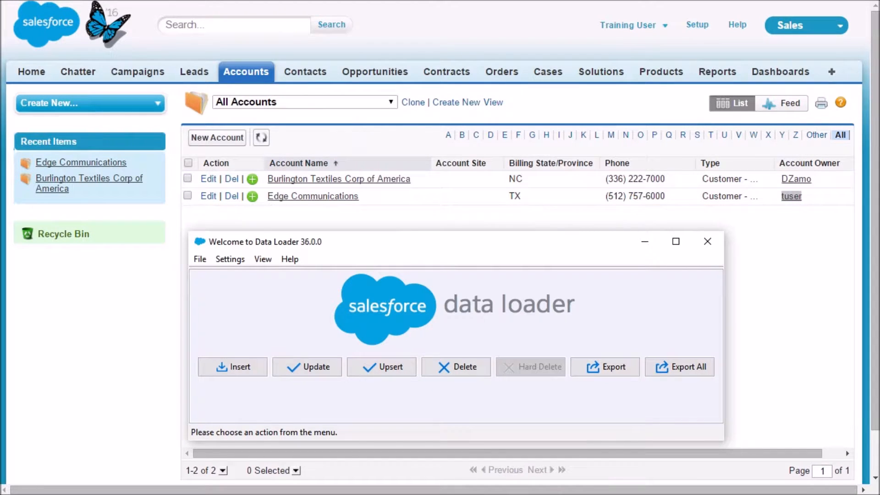
Switch to extract.csv in Excel and set the SITE to TEXAS for Burlington Textiles Corp of America and Edge Communications.
key("alt+Tab")
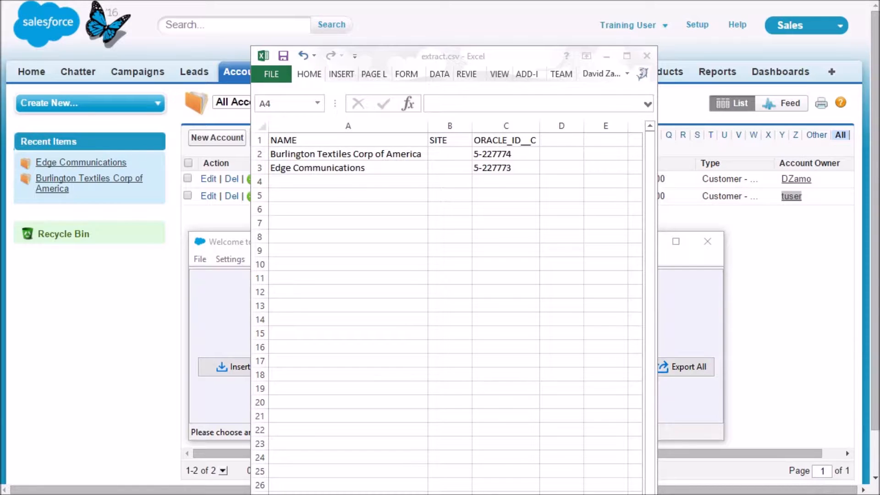
left_click(314, 153)
left_click(330, 154)
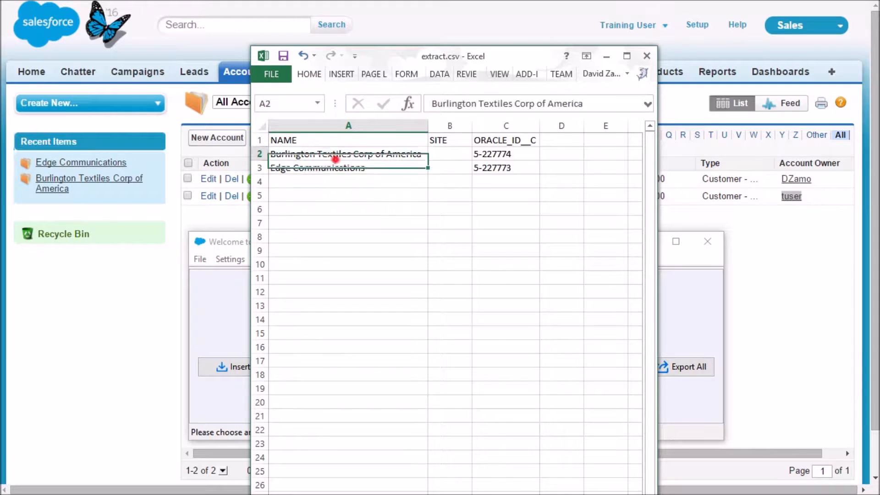
left_click(454, 154)
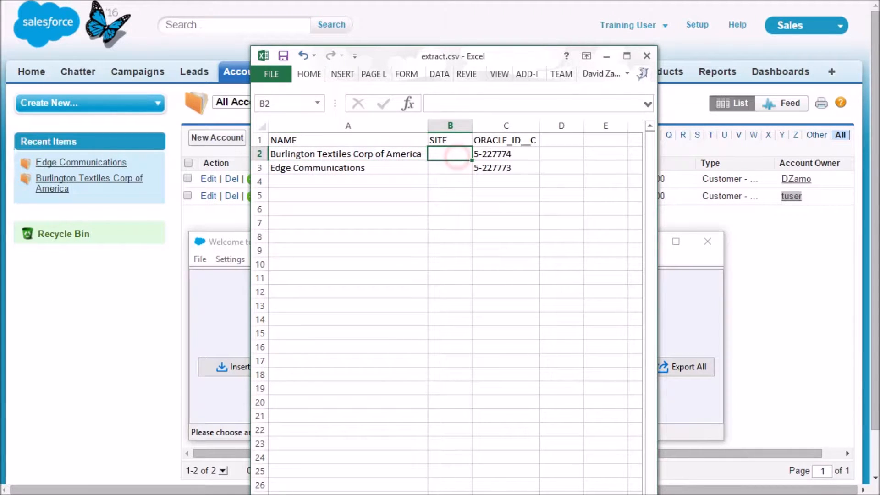
type("TEX")
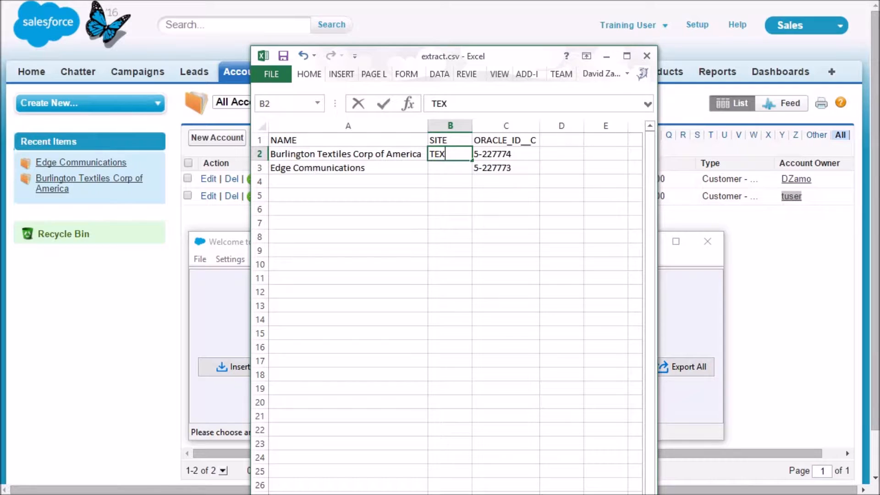
type("AS")
key("Tab")
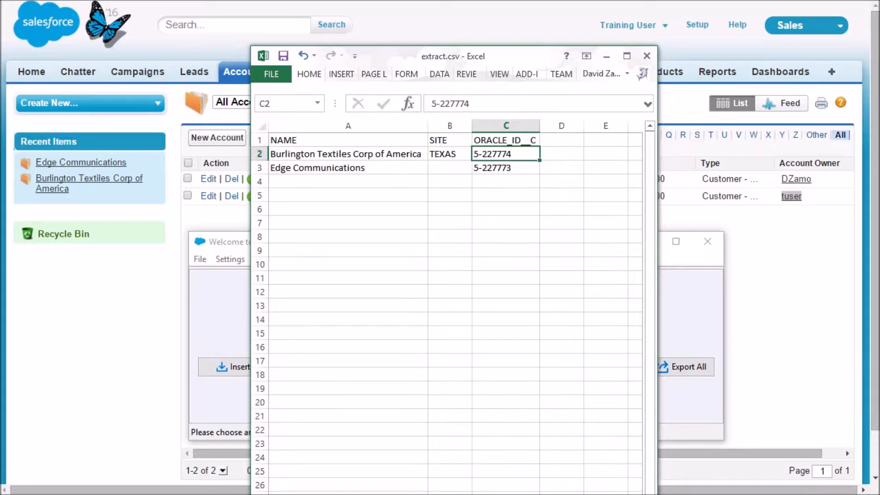
key("Down")
key("Left")
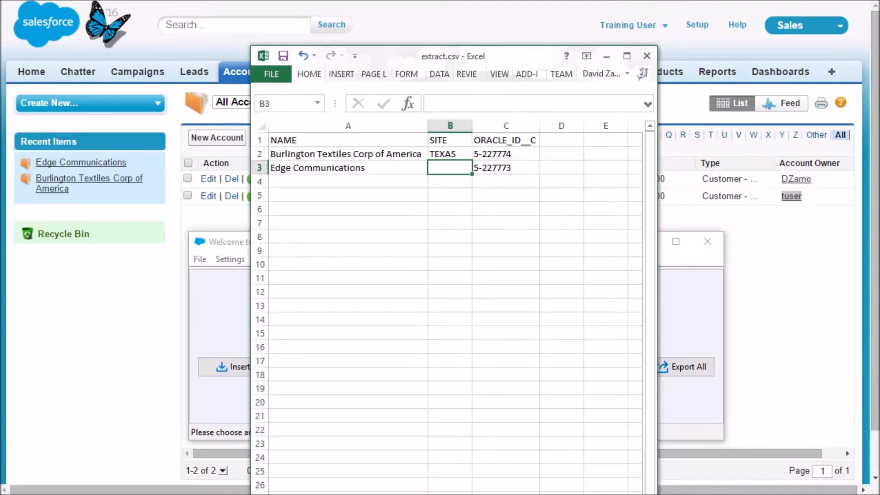
type("TEXAS")
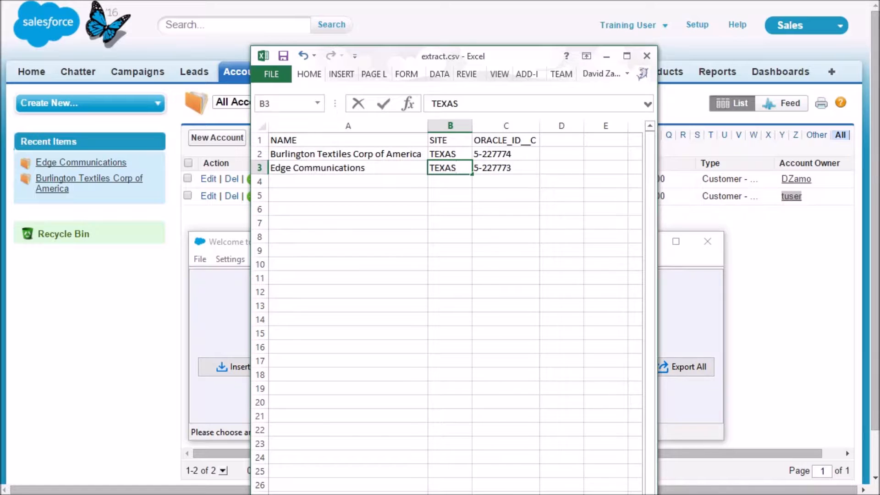
key("Return")
Add a row 4 record named My New Account with SITE TEXAS and a new Oracle ID, and leave the workbook.
key("Left")
type("M")
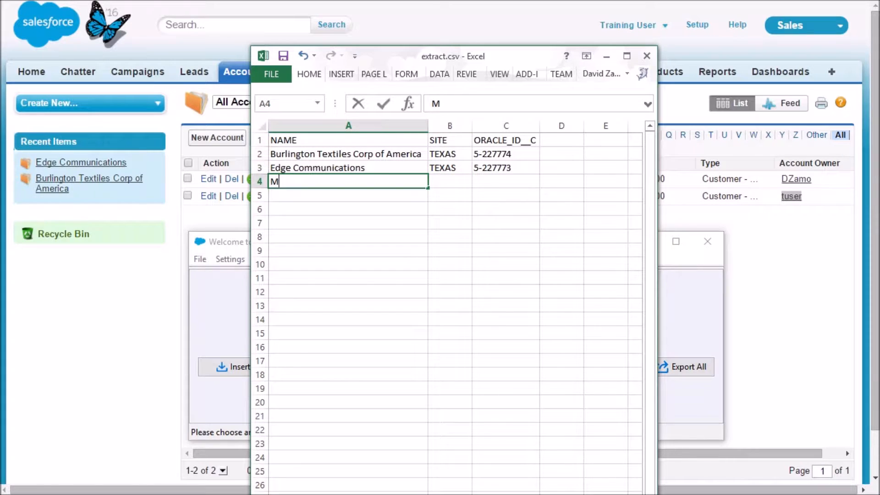
type("y New Account")
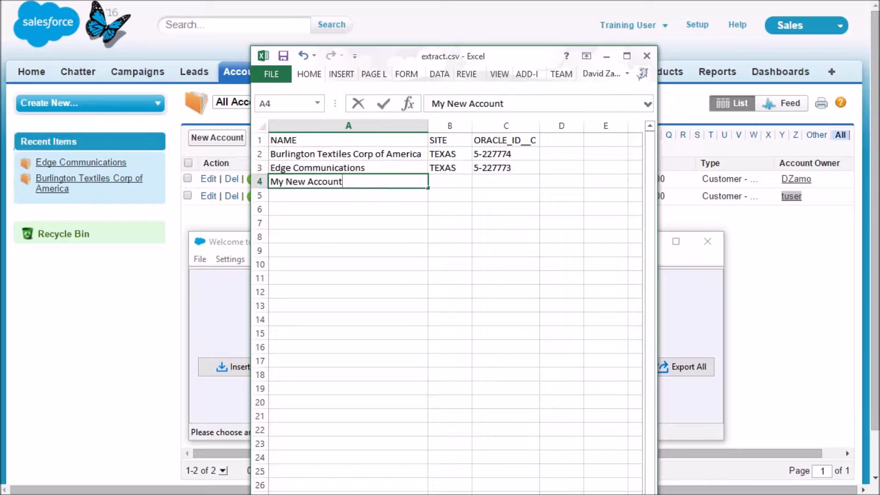
key("Tab")
type("TEXAS")
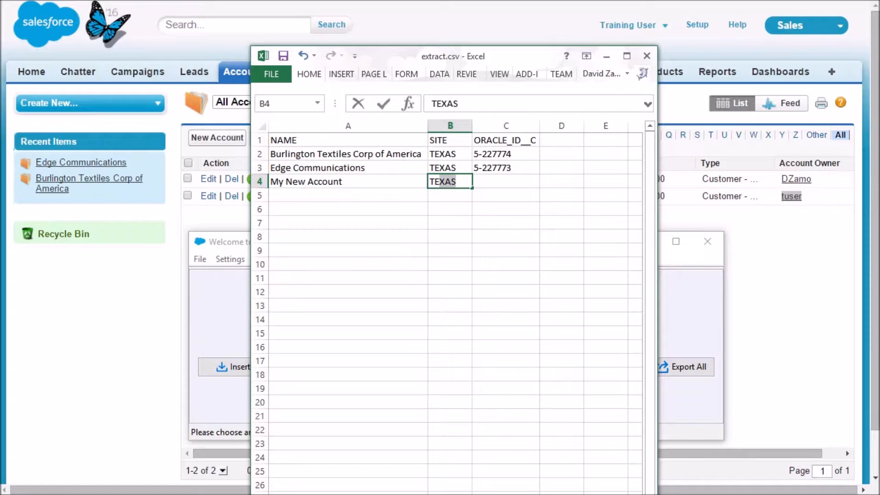
key("Tab")
type("6-222")
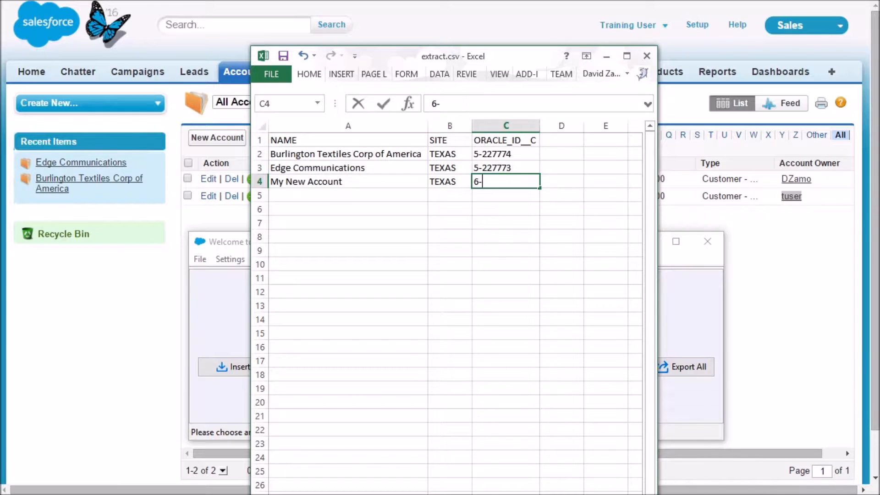
type("333")
left_click(452, 207)
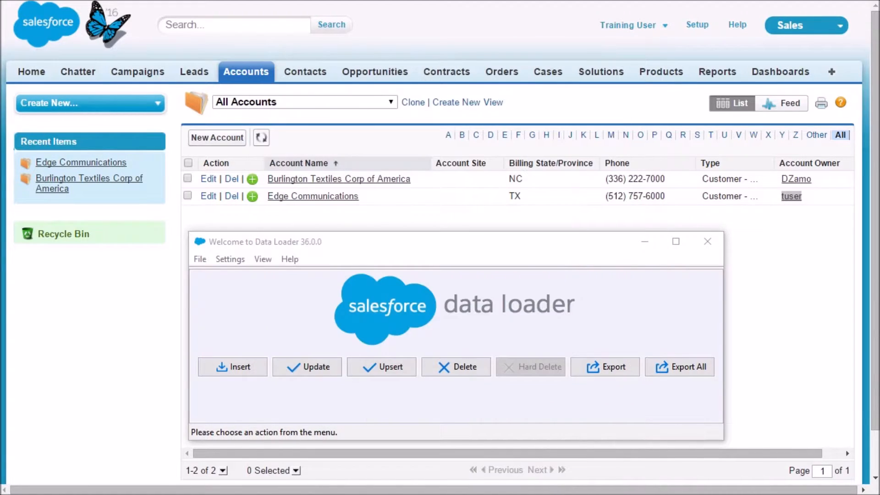
Start an Upsert on the Account object with accountData_Upsert.csv from the DataLoader folder and accept the data selection message.
left_click(382, 367)
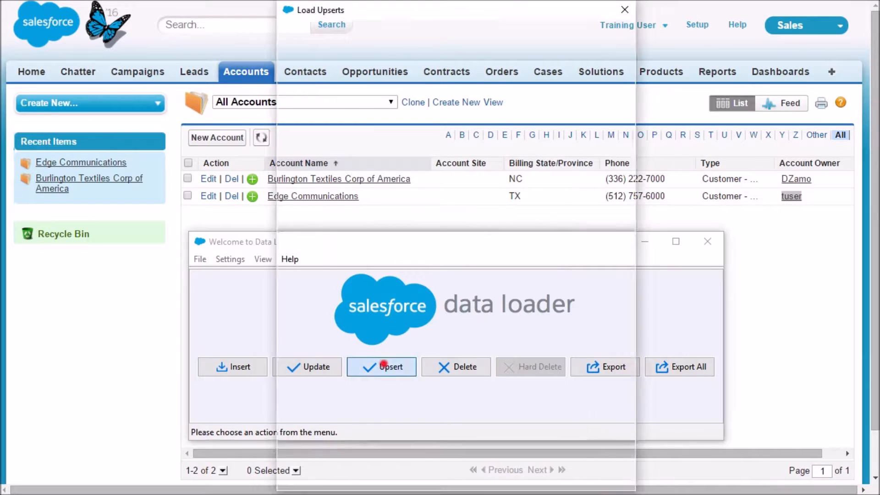
left_click(335, 253)
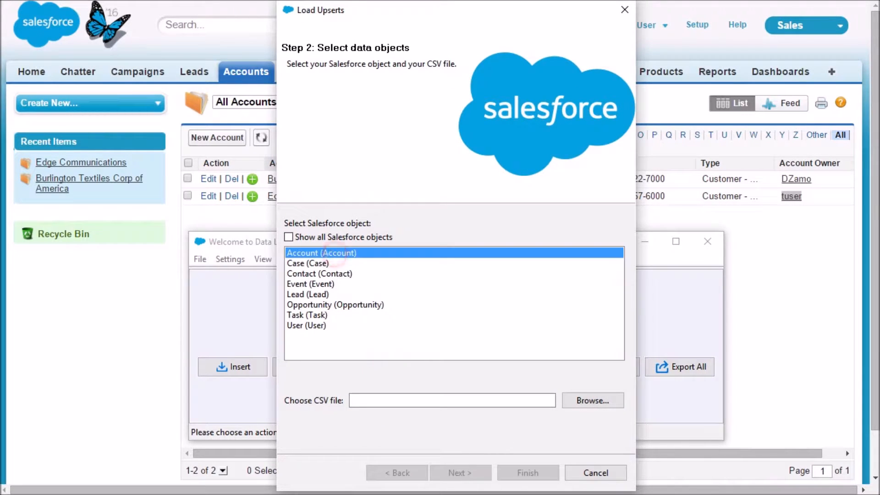
left_click(574, 402)
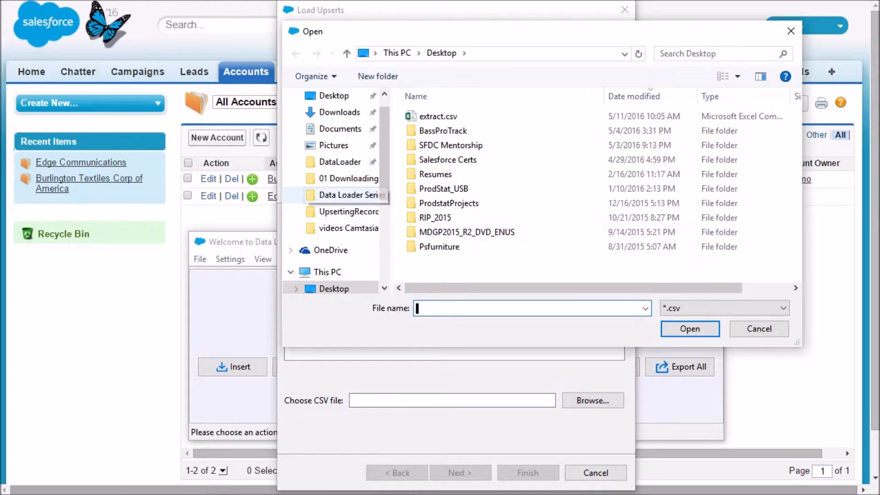
left_click(339, 161)
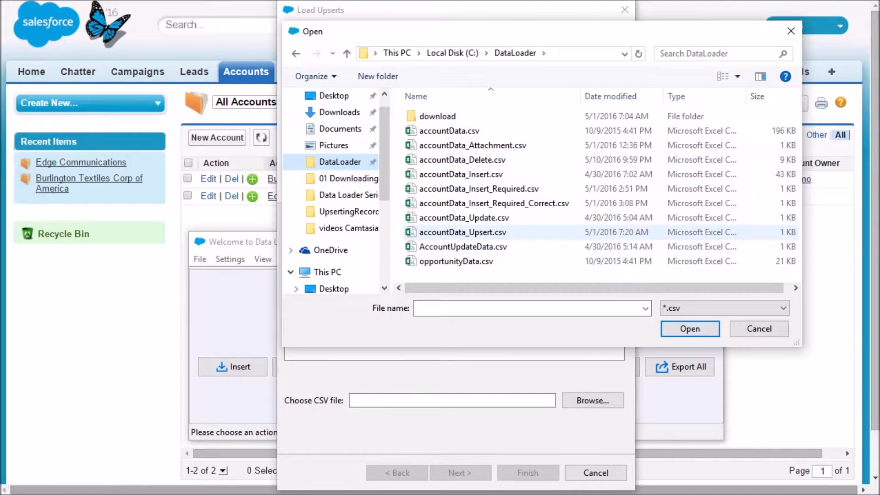
left_click(472, 232)
left_click(680, 327)
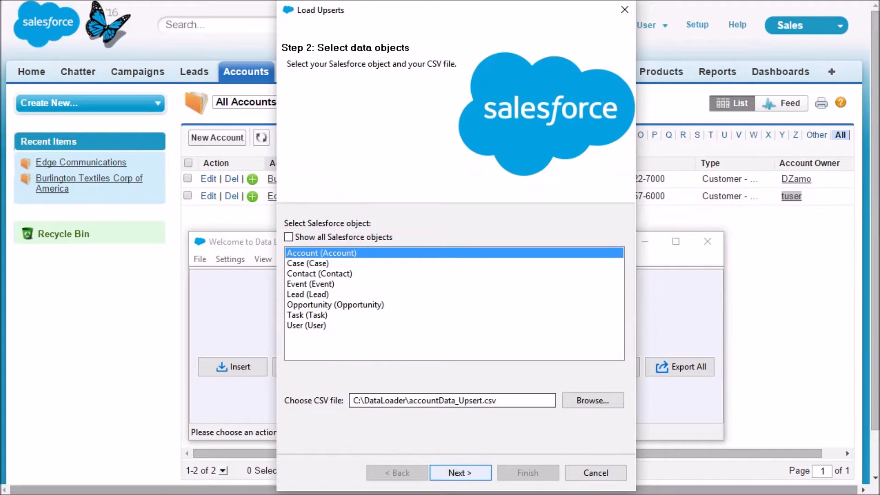
left_click(458, 472)
left_click_drag(177, 33, 459, 125)
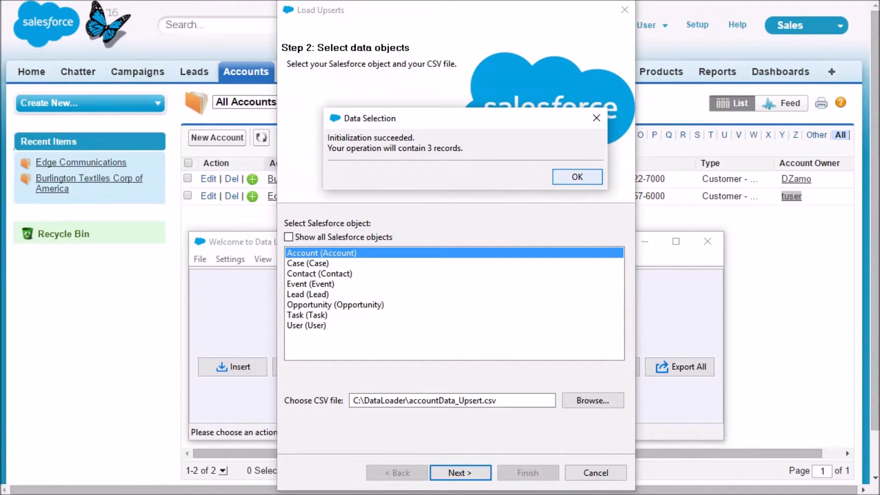
left_click(577, 177)
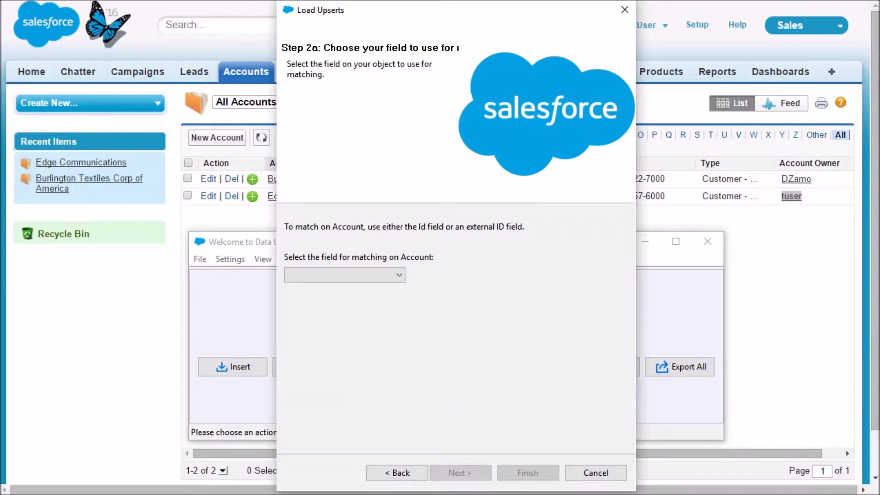
Use ORACLE_ID__c as the matching field for Account and leave the Parent related object unselected.
left_click(391, 275)
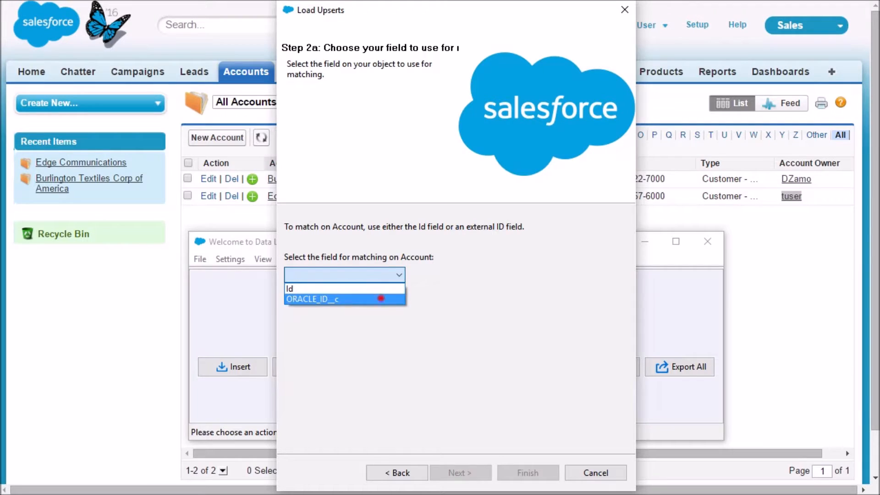
left_click(381, 299)
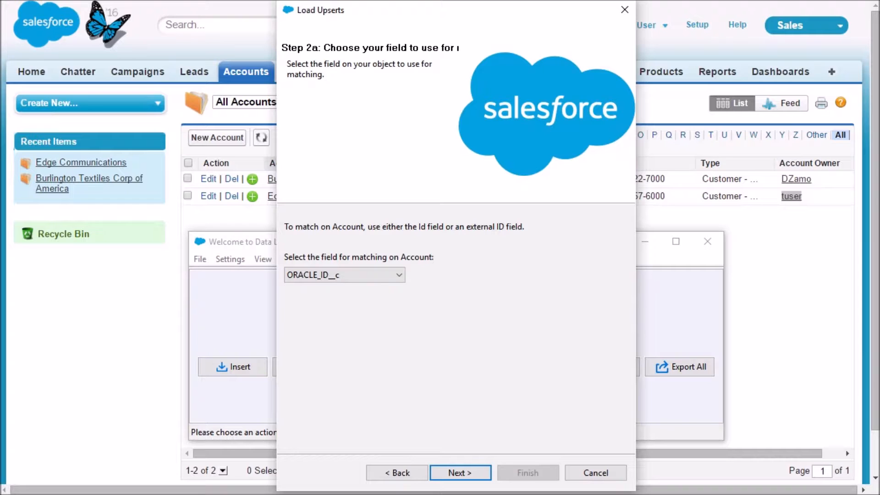
left_click(456, 472)
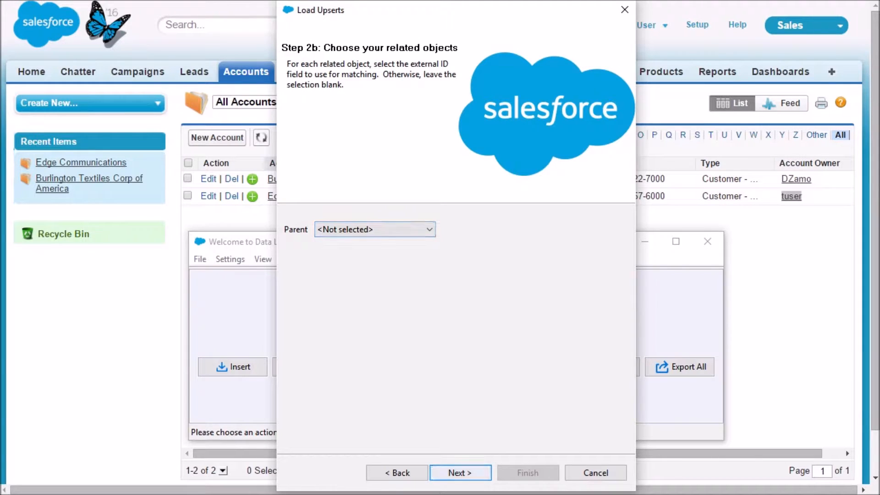
left_click(459, 472)
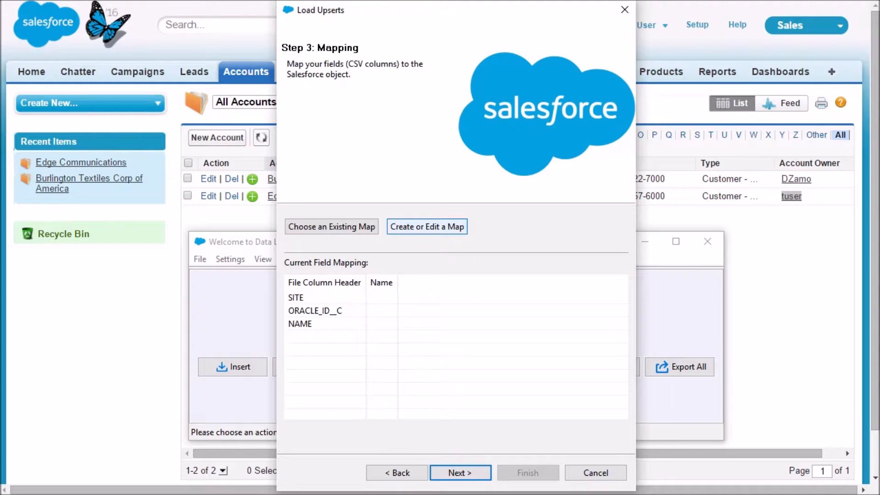
Create a field map that auto-matches the NAME, ORACLE_ID__C and SITE columns, and accept it.
left_click(427, 227)
left_click_drag(320, 43, 557, 70)
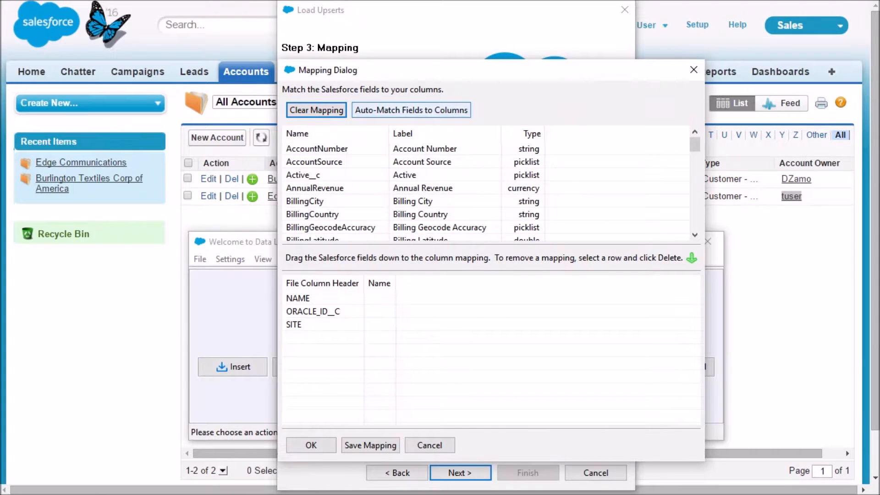
left_click(414, 111)
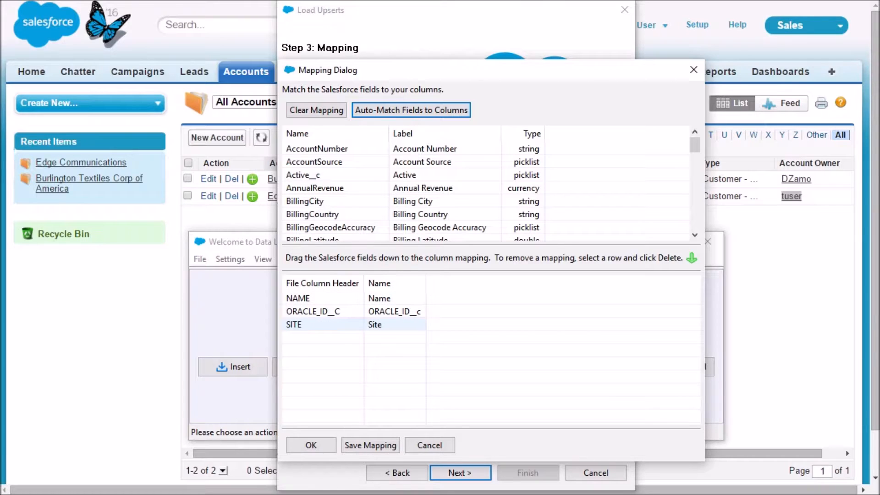
left_click(320, 447)
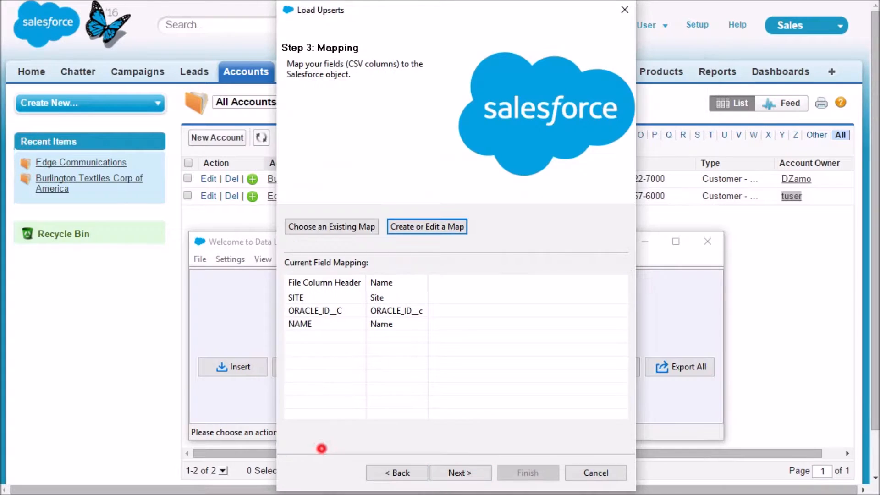
left_click(460, 473)
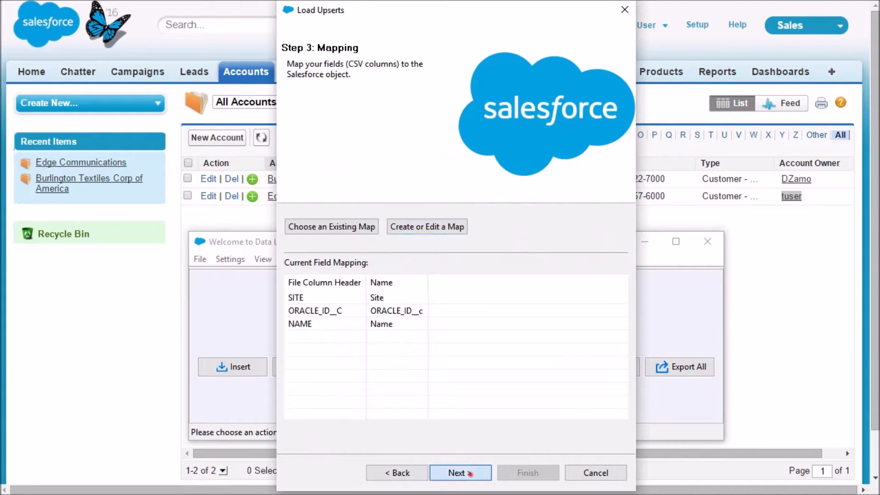
Keep the Desktop directory for the success and error files, run the upsert and agree to proceed.
left_click(439, 242)
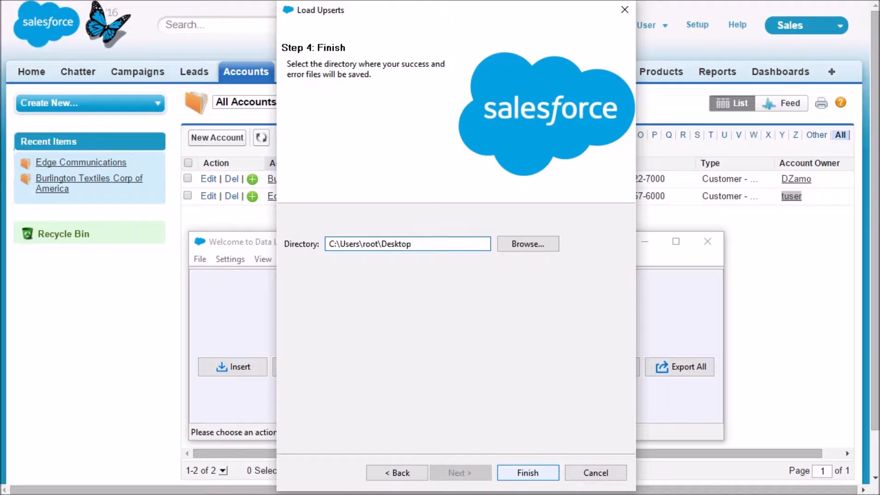
left_click(527, 472)
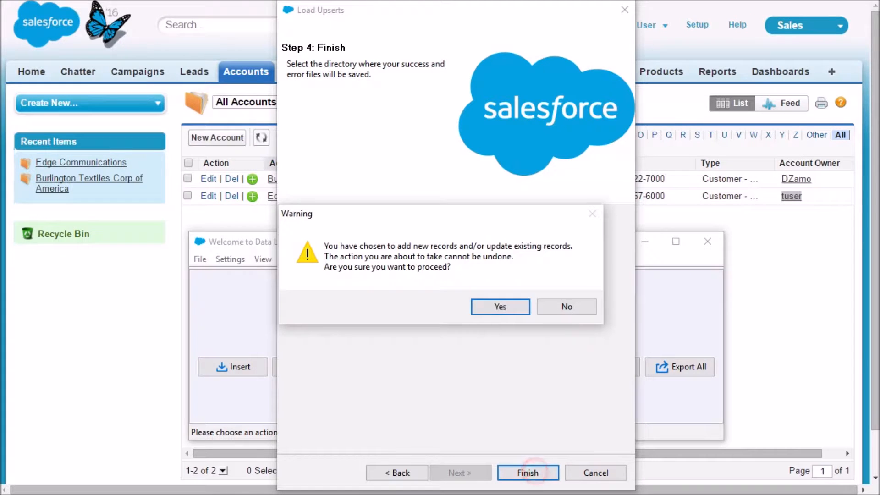
left_click(493, 303)
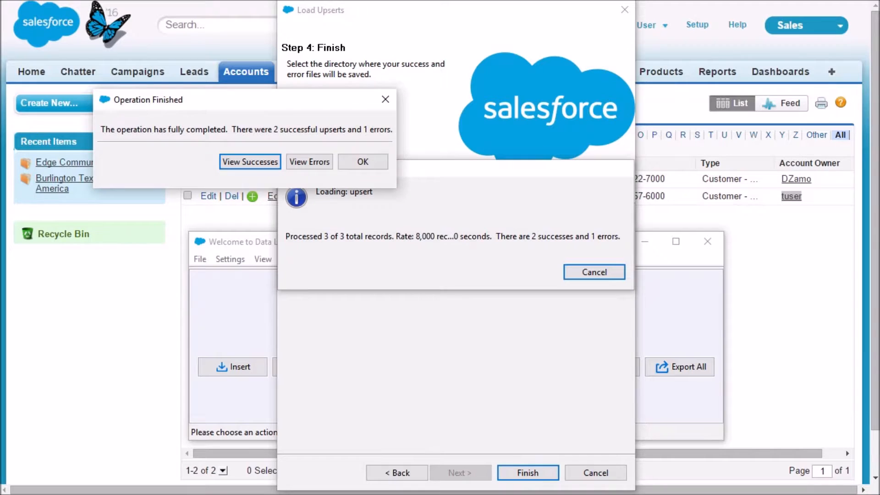
Examine the upsert's error file, including the ERROR column of the rejected record, and close the viewer.
left_click_drag(318, 101, 529, 116)
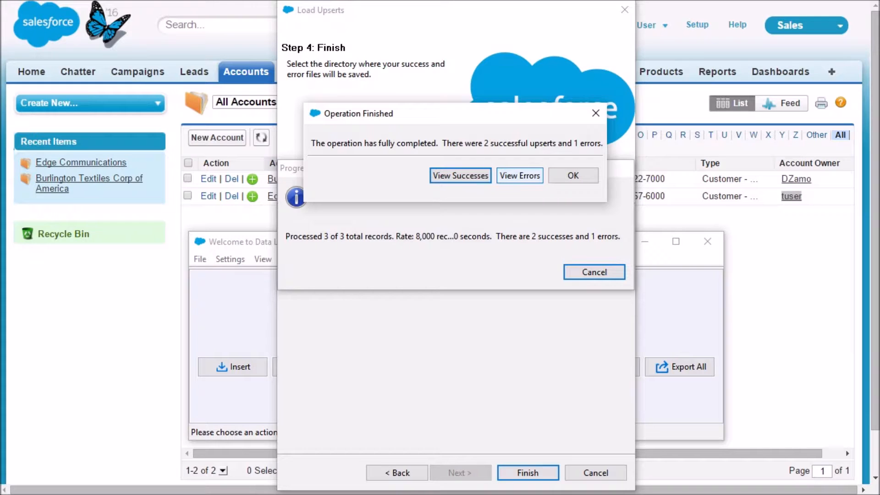
left_click(531, 176)
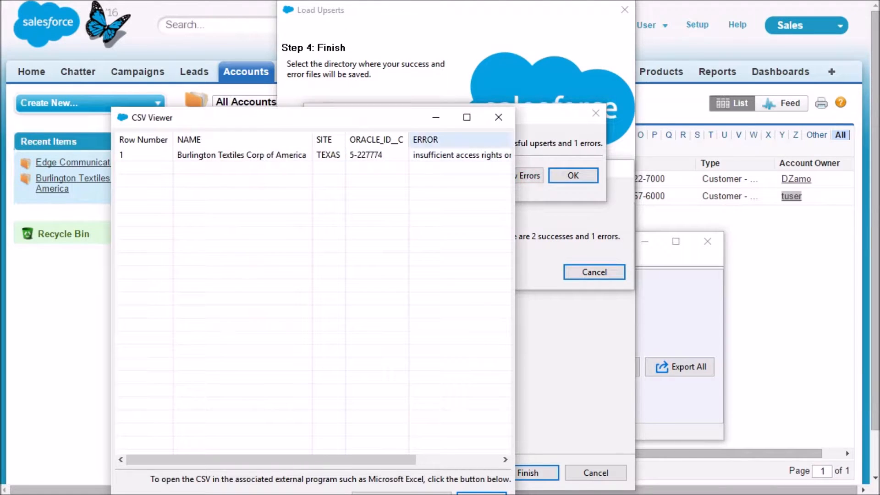
left_click(230, 154)
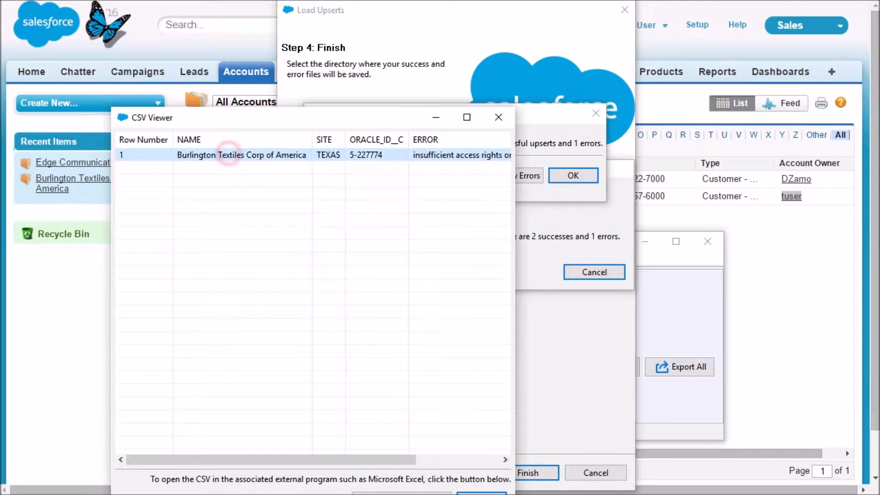
left_click_drag(338, 460, 384, 460)
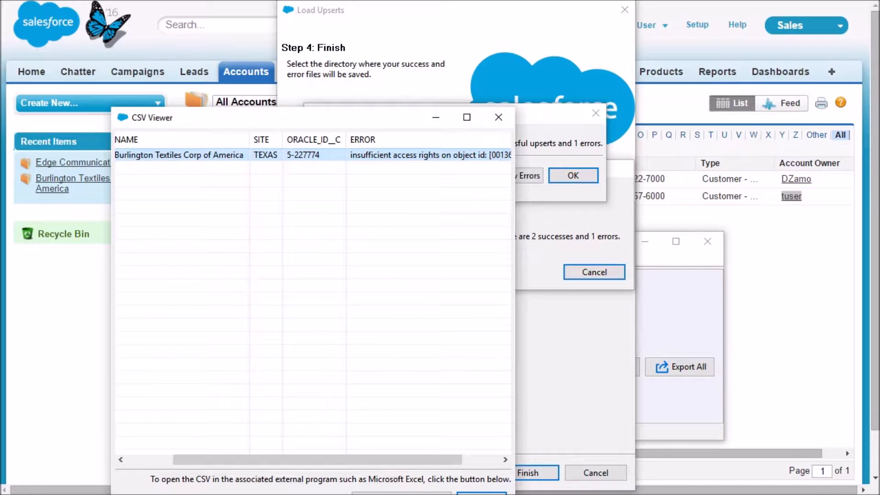
left_click(499, 117)
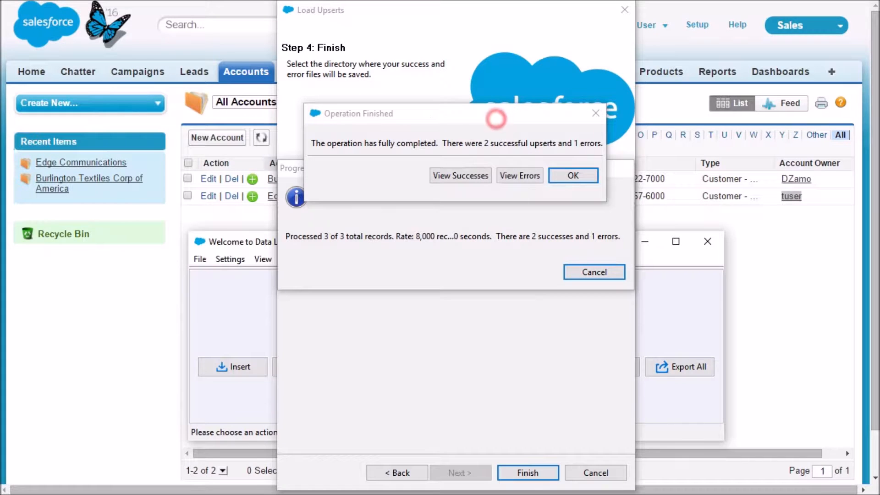
Examine the SITE and STATUS values of the records in the upsert's success file, and close the viewer.
left_click(466, 176)
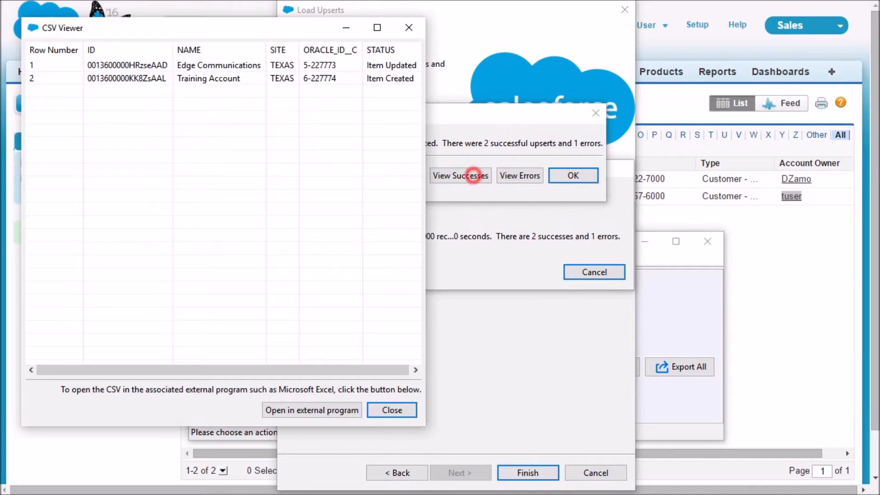
left_click_drag(270, 65, 271, 79)
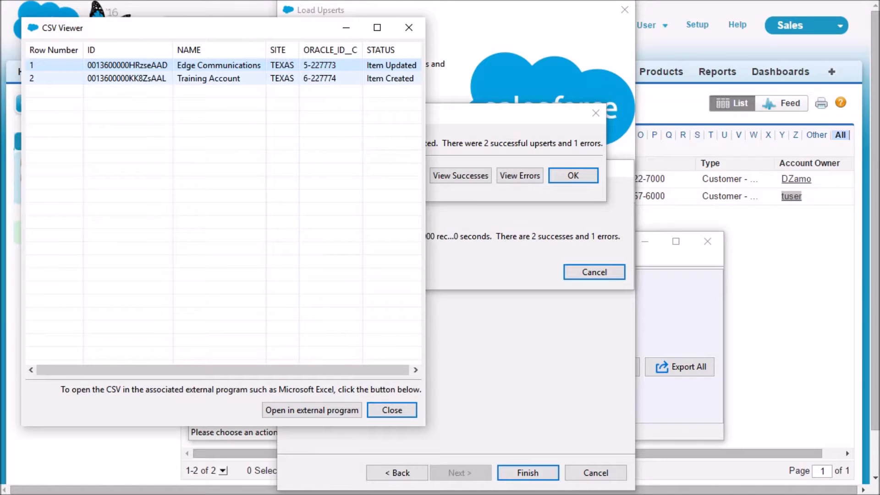
left_click(281, 78)
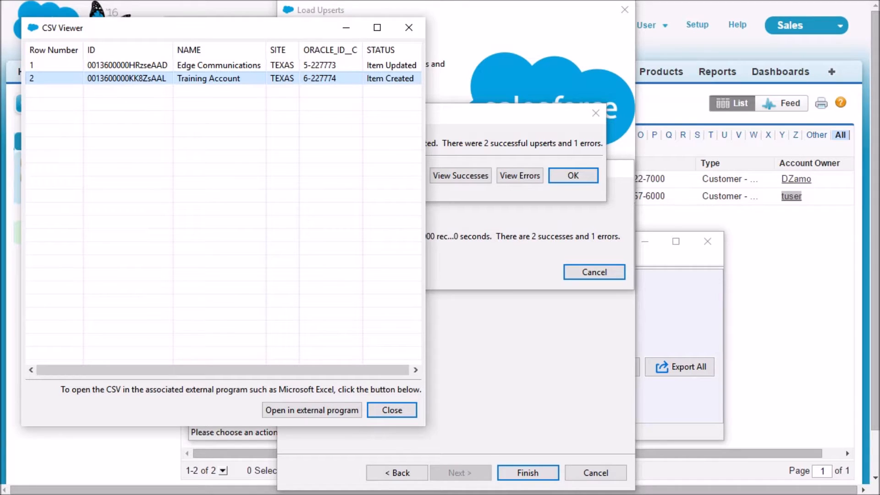
left_click(399, 79)
left_click(397, 65)
left_click(395, 78)
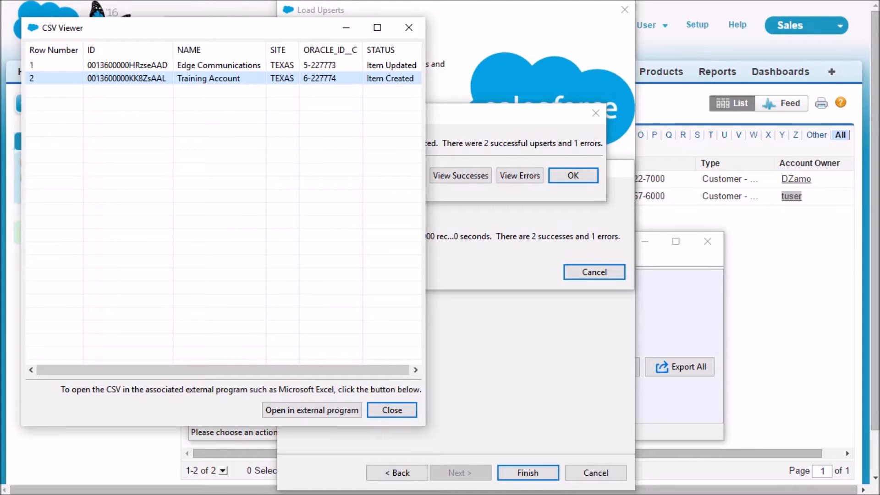
left_click(392, 410)
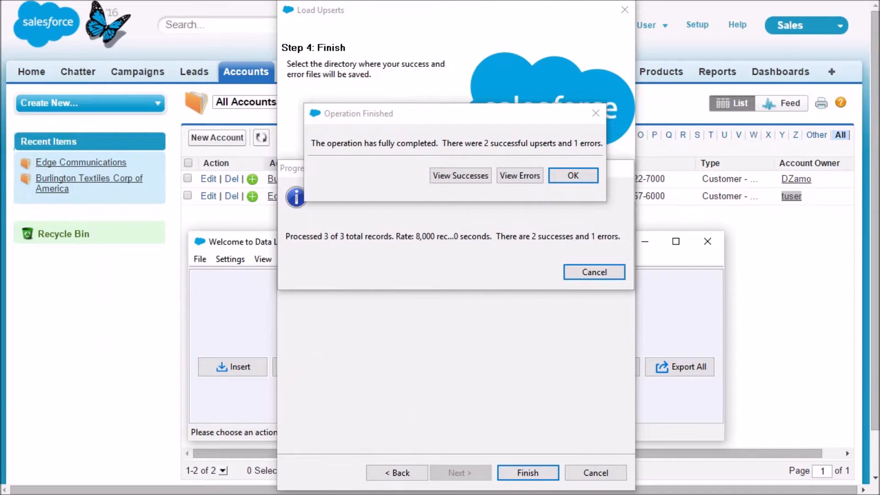
Dismiss the upsert completion message and refresh the All Accounts list in Salesforce.
left_click(575, 177)
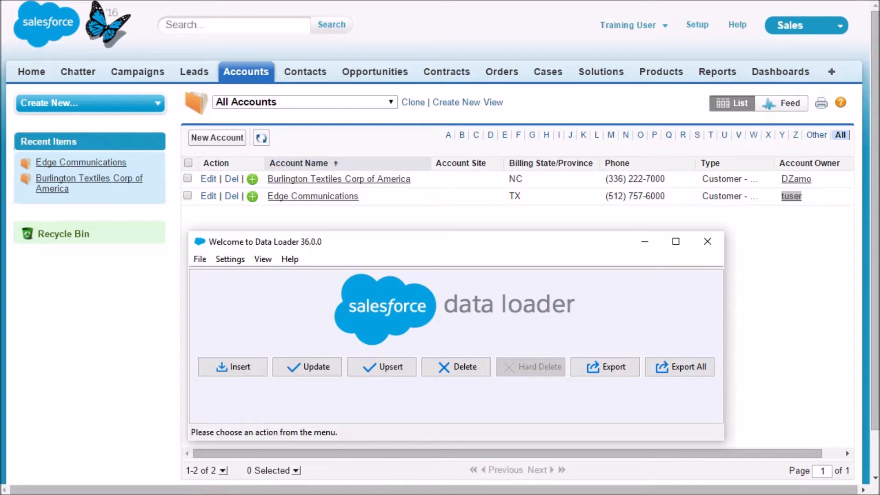
left_click(262, 137)
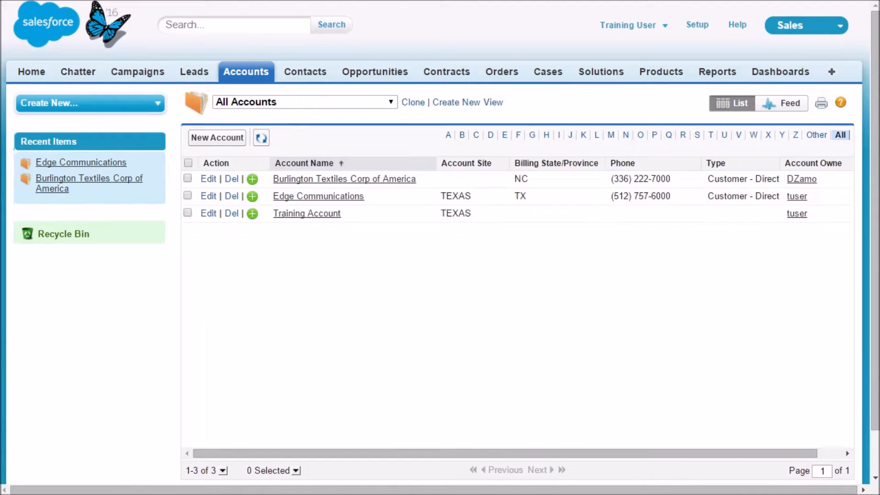
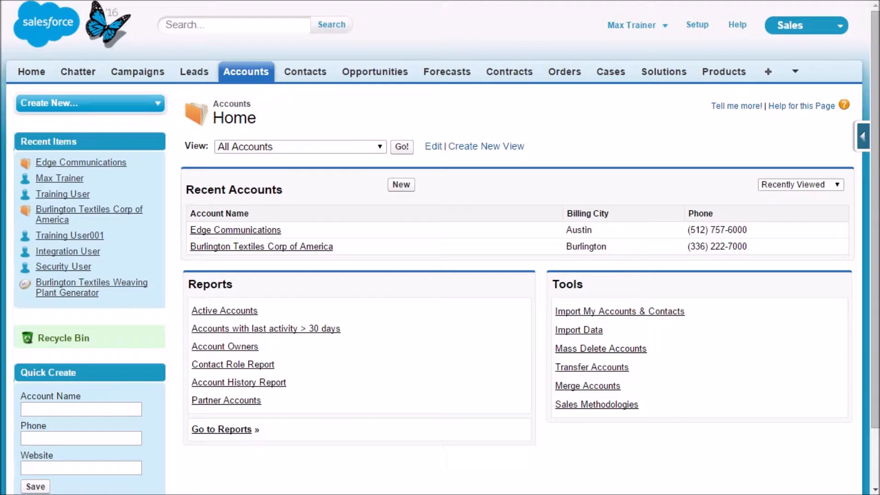
Open the Edge Communications account and bring up the Account Detail section of its page layout for editing.
left_click(270, 228)
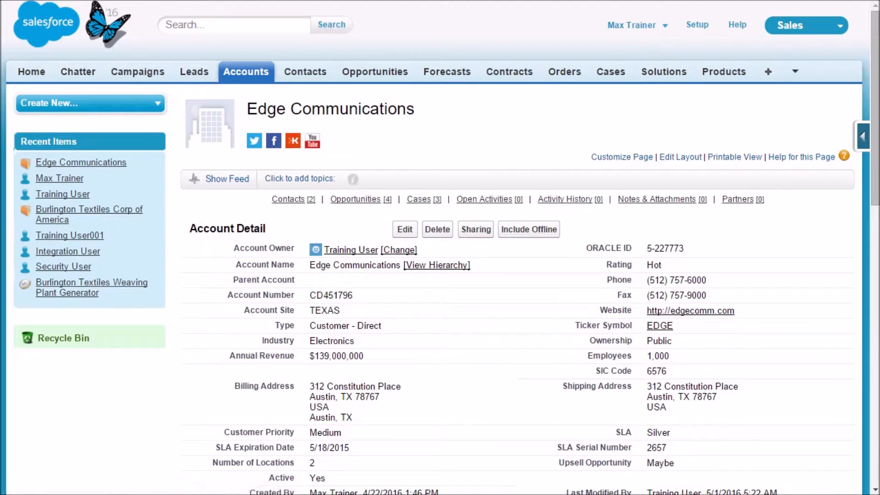
left_click(686, 158)
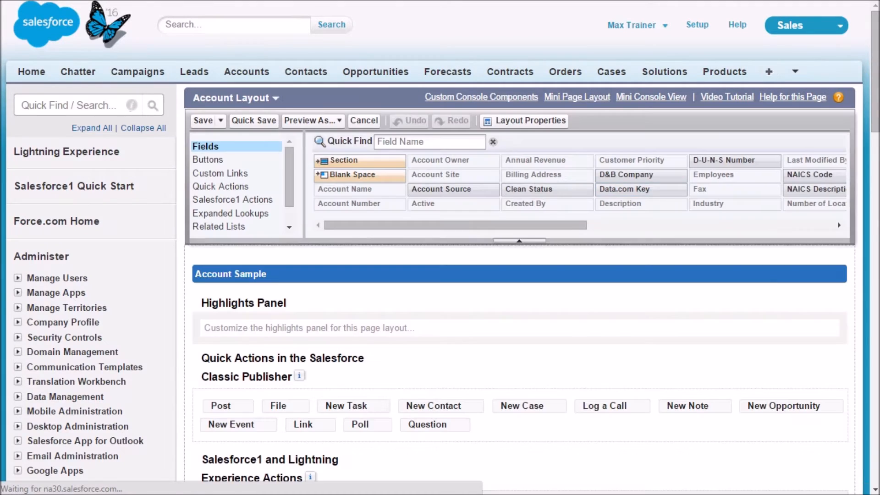
scroll(440, 275, "down", 6)
scroll(521, 275, "down", 3)
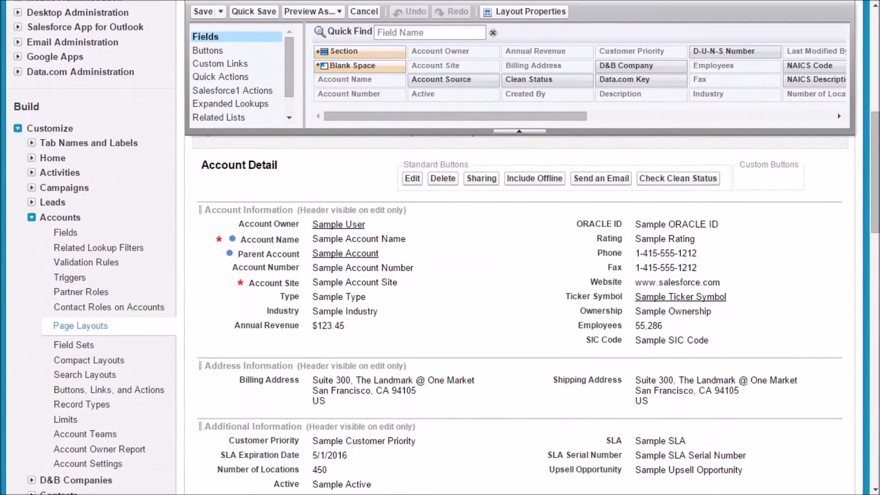
Keep Account Site marked as Required in its field properties, accept them and save the account page layout.
left_click(437, 284)
left_click(511, 282)
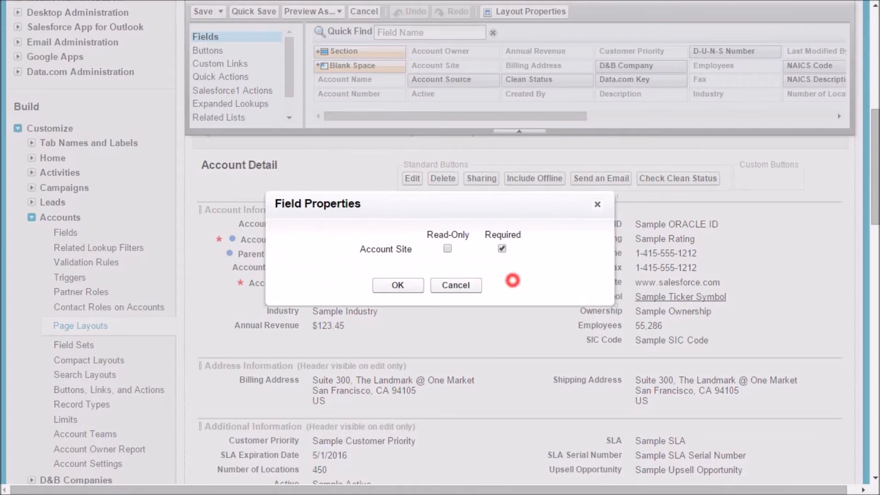
left_click(502, 249)
left_click(502, 248)
left_click(397, 284)
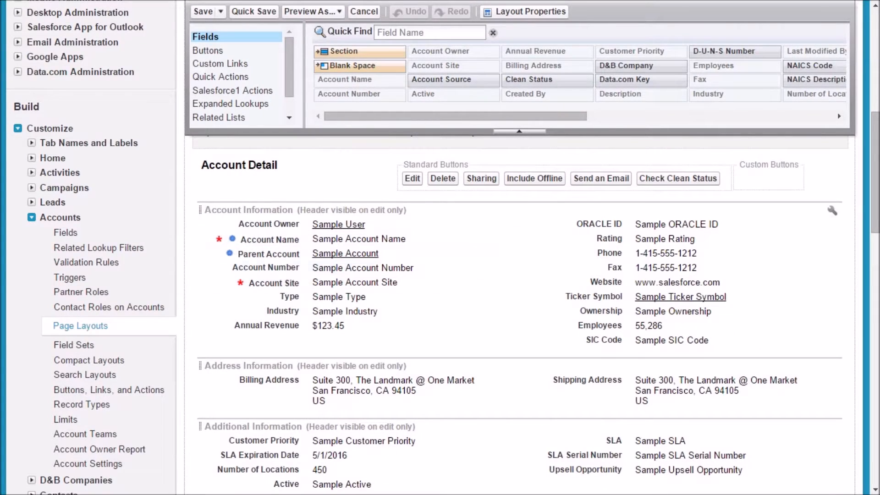
scroll(459, 312, "up", 3)
scroll(458, 312, "up", 6)
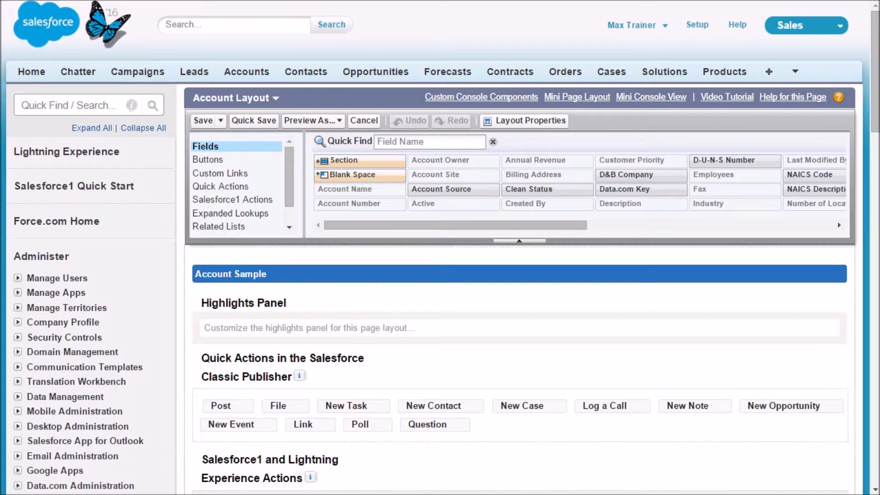
left_click(202, 120)
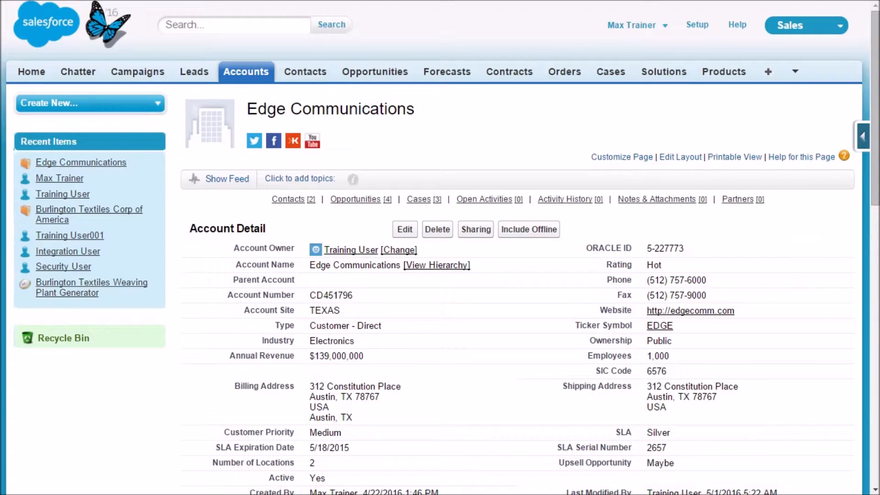
Log out of the administrator session and display the My Accounts list as the training user.
left_click(637, 24)
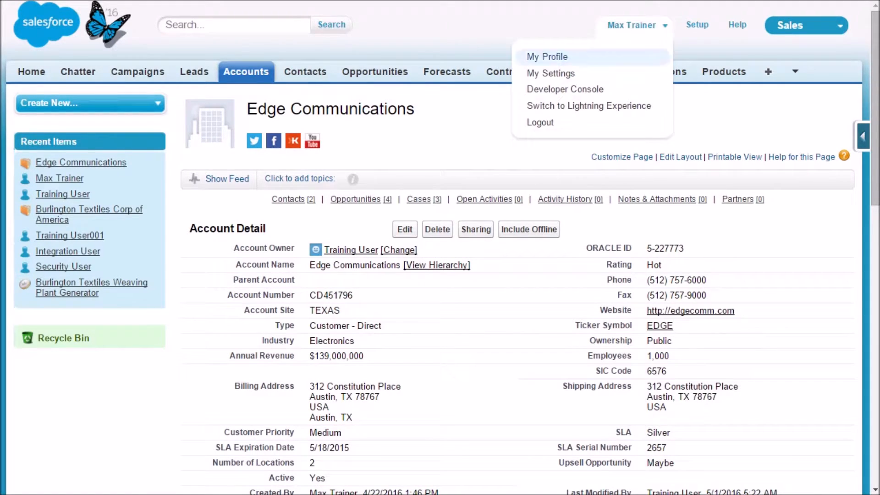
left_click(572, 120)
left_click(248, 71)
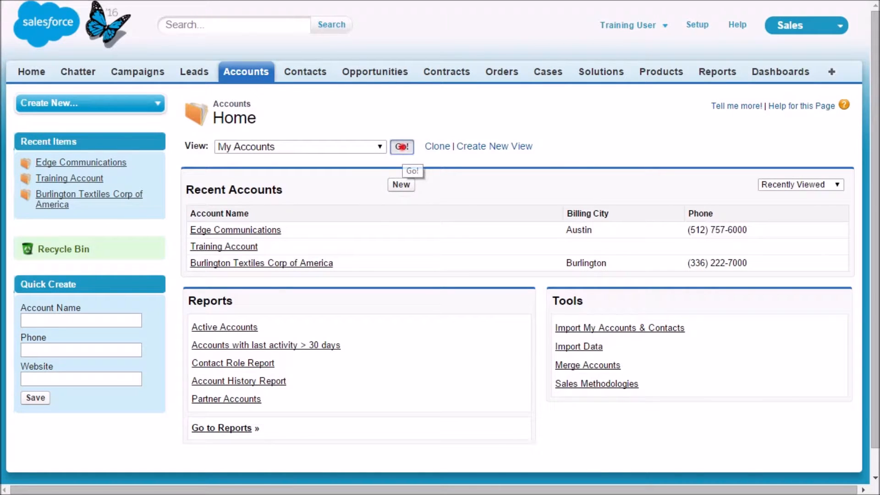
left_click(401, 147)
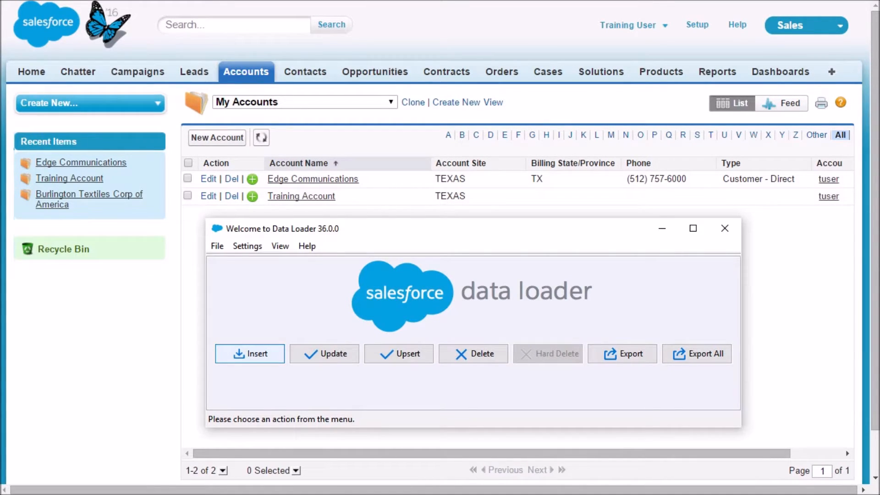
Start a Data Loader insert for the Account object with accountData_Insert_Required.csv and accept the data selection.
left_click(246, 353)
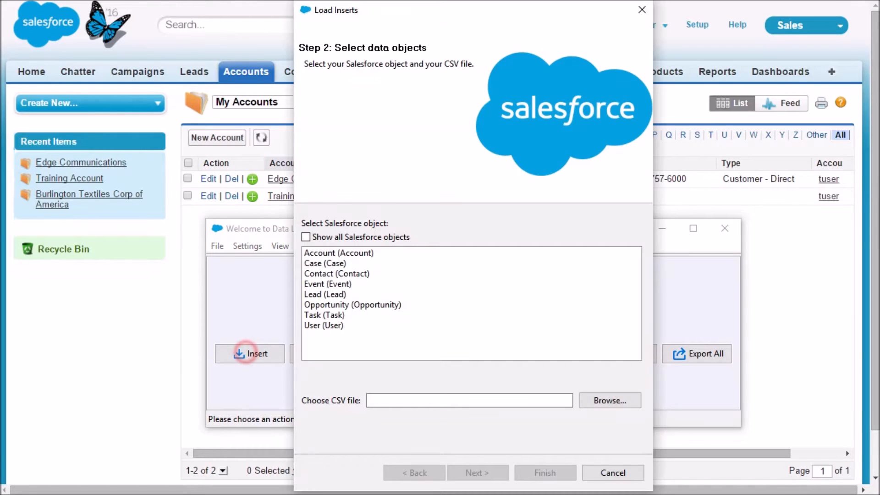
left_click(343, 253)
left_click(550, 401)
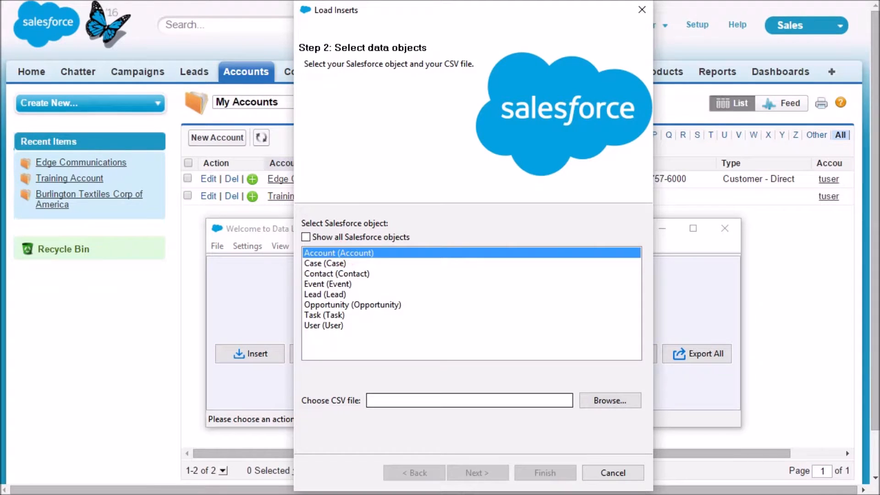
left_click(586, 401)
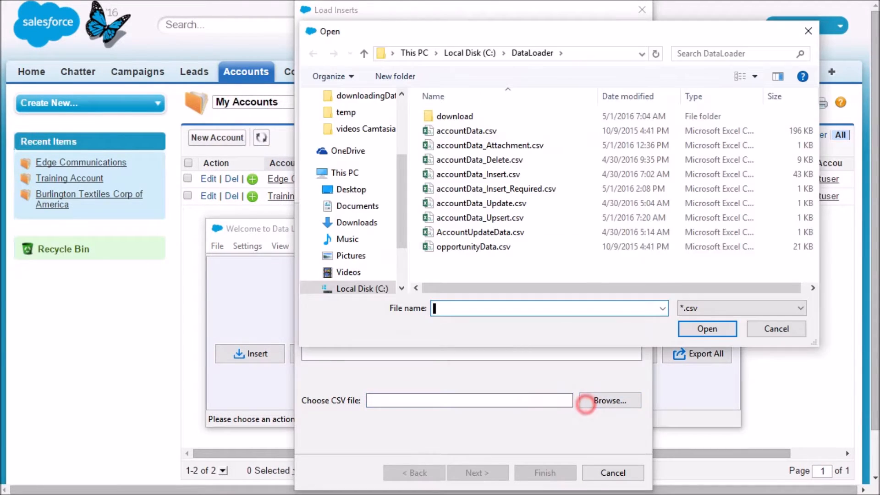
left_click(515, 189)
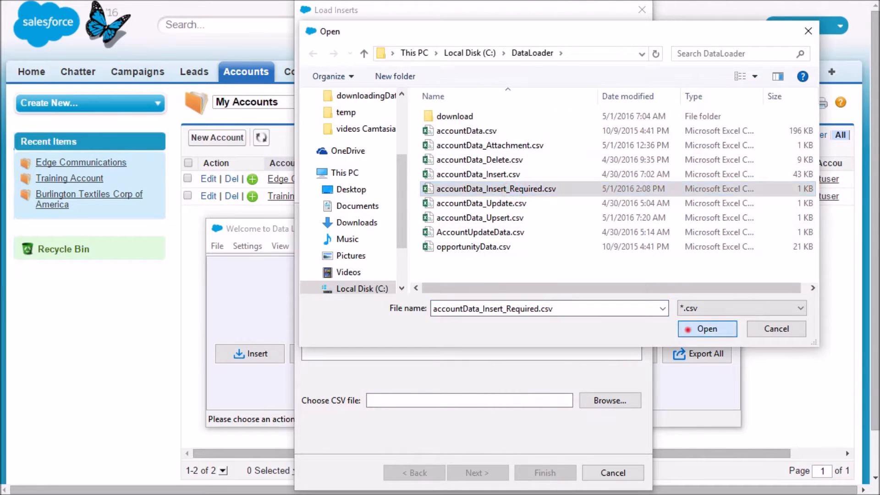
left_click(706, 329)
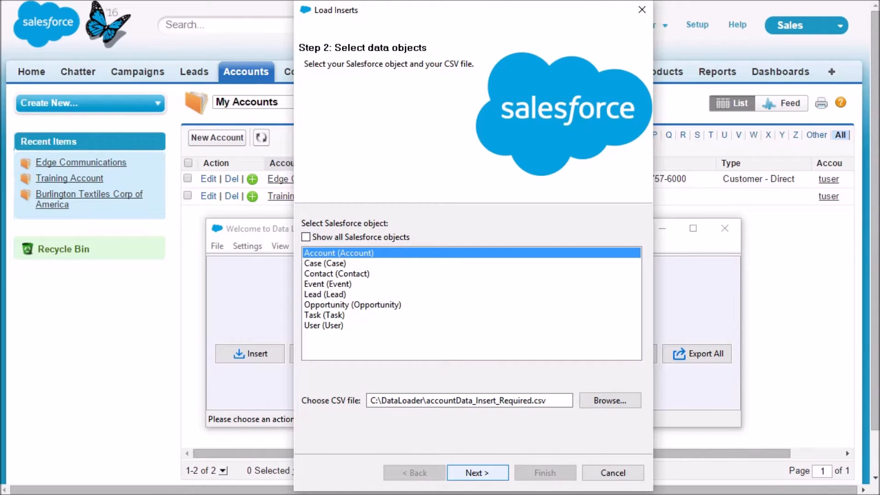
left_click(495, 472)
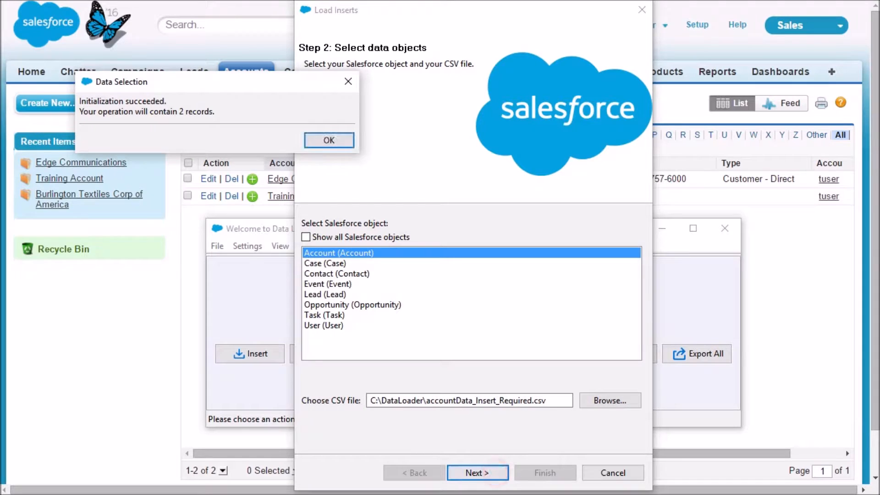
left_click(328, 140)
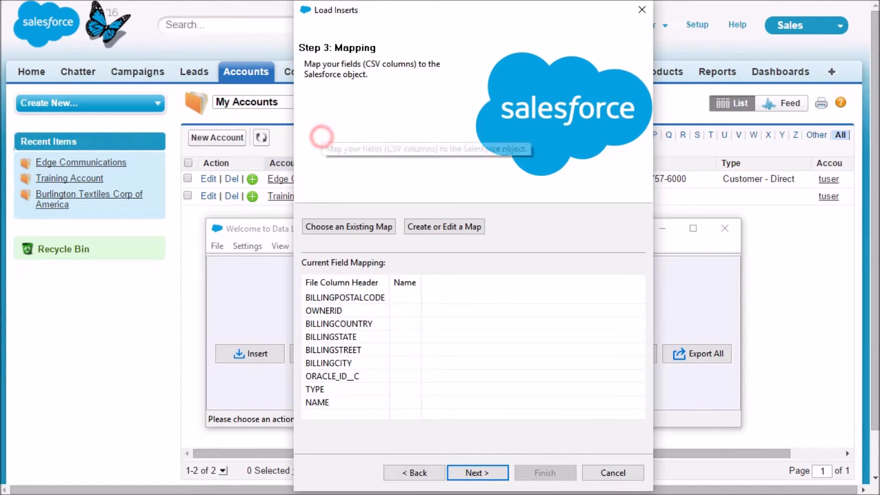
Auto-match the account fields to the CSV columns, remove the OWNERID mapping and accept the field map.
left_click(468, 228)
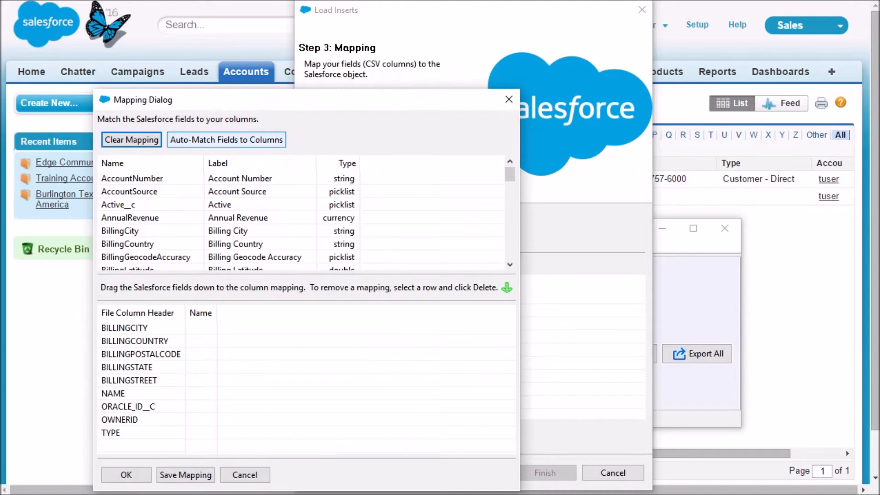
left_click(265, 142)
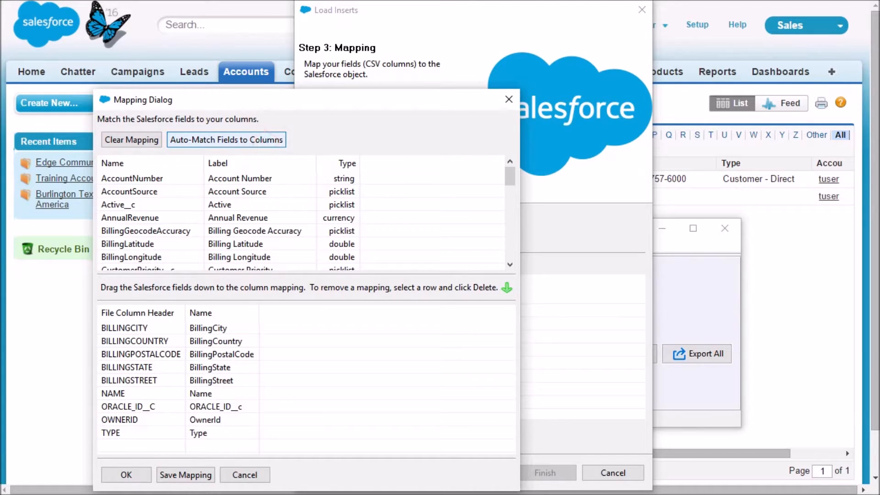
left_click(225, 417)
key("Delete")
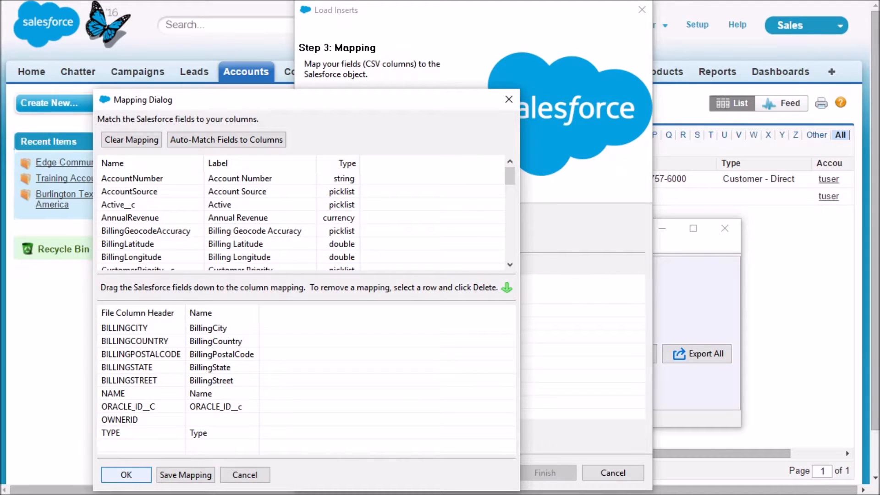
left_click(135, 475)
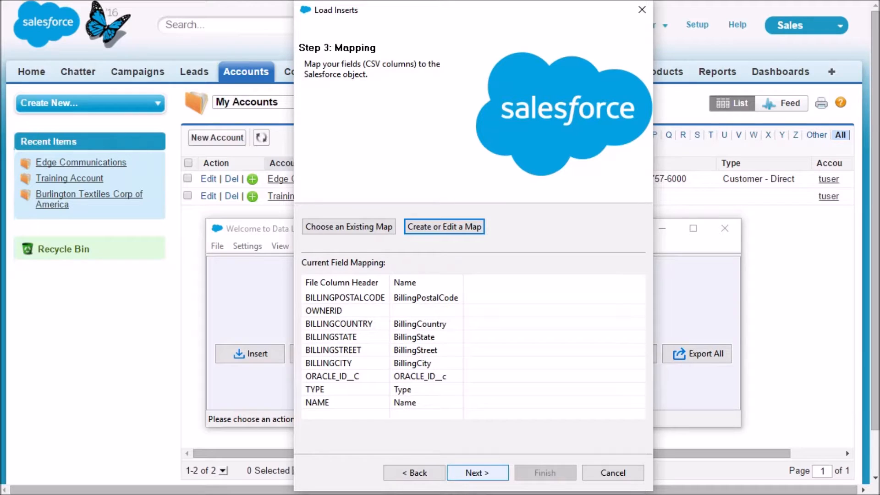
Keep the Desktop directory for the success and error files, run the insert and agree to proceed.
left_click(484, 473)
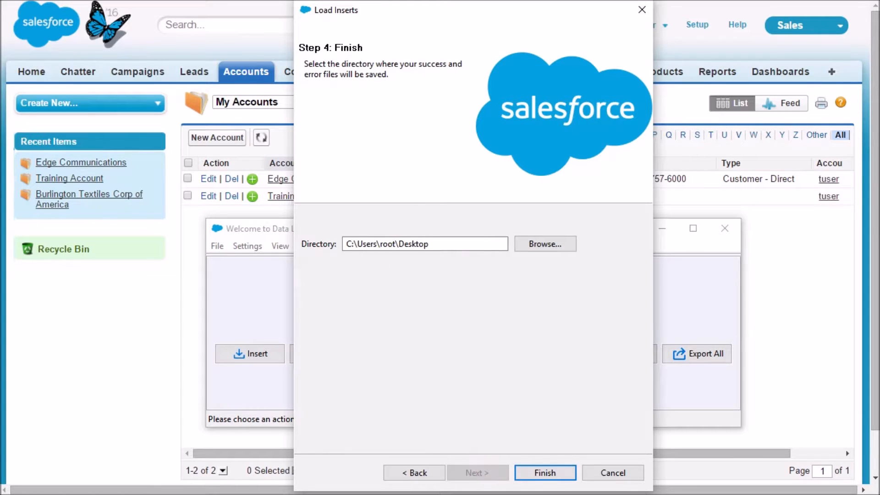
left_click(459, 243)
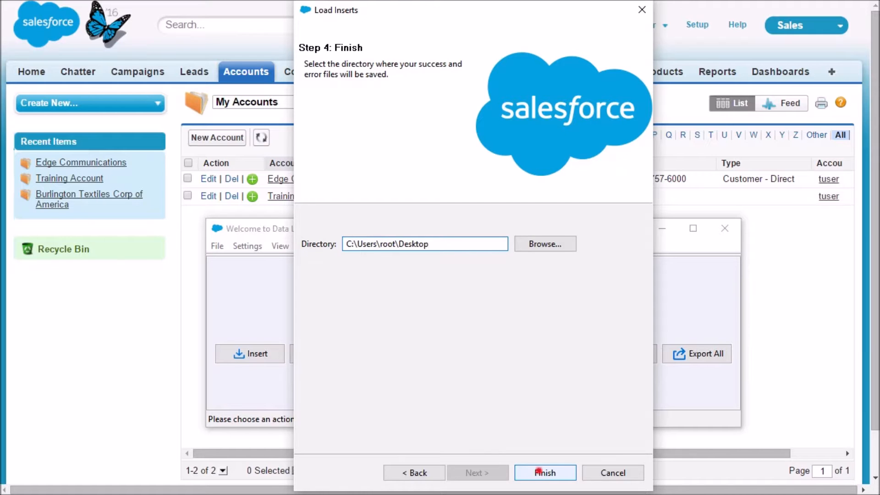
left_click(540, 470)
left_click(478, 303)
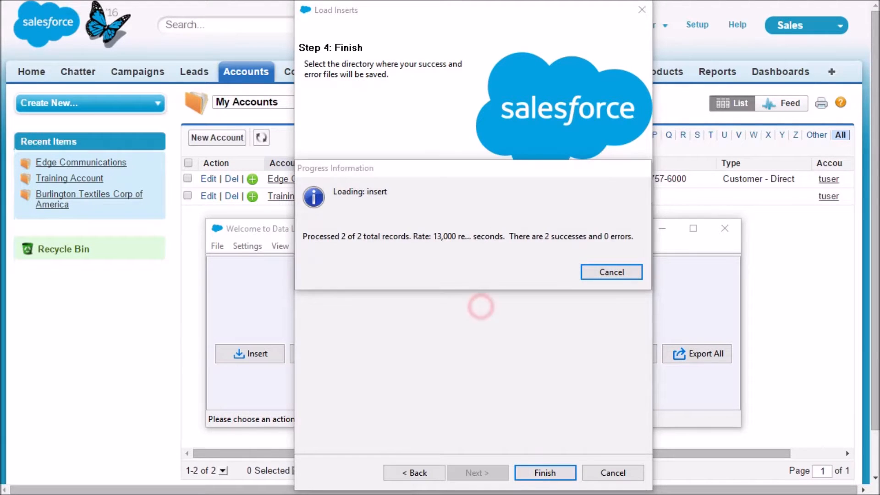
Examine the ID and NAME values of the accounts in the insert's success file, and close the viewer.
left_click_drag(226, 27, 498, 98)
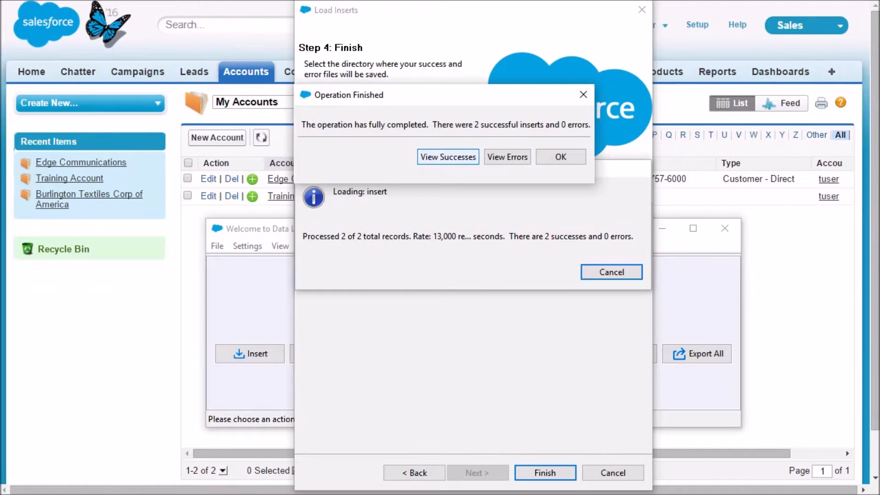
left_click(454, 156)
left_click_drag(153, 388, 173, 388)
left_click(184, 83)
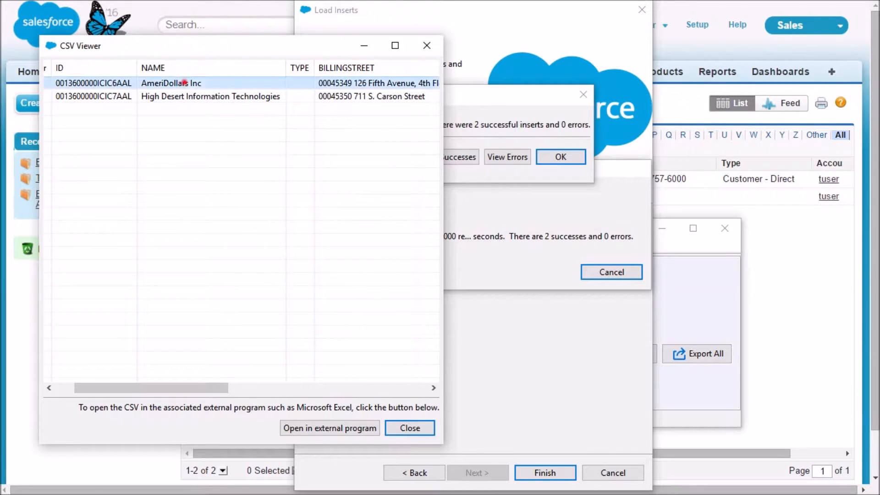
left_click(190, 94)
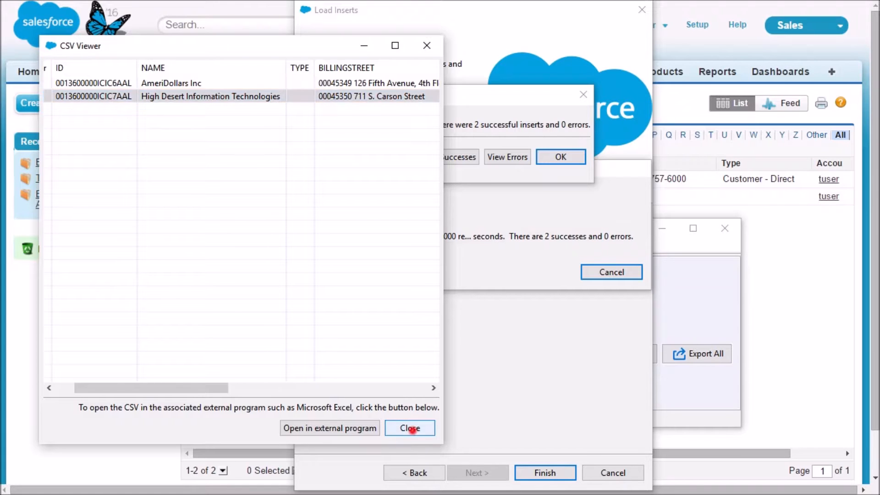
left_click(410, 427)
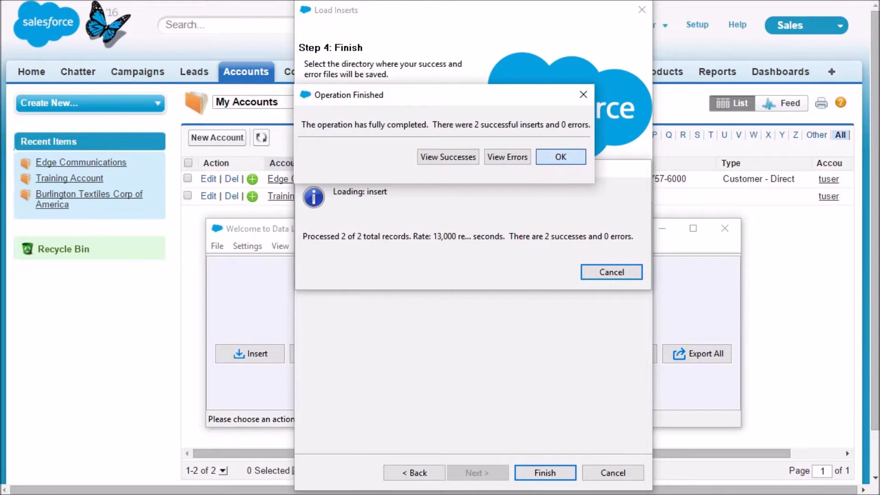
Dismiss the insert completion message and refresh the My Accounts list in Salesforce.
left_click(561, 157)
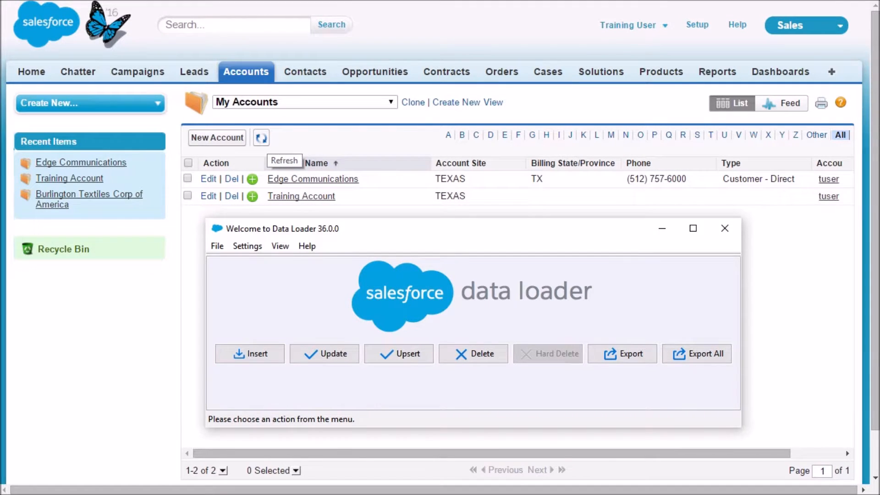
left_click(261, 137)
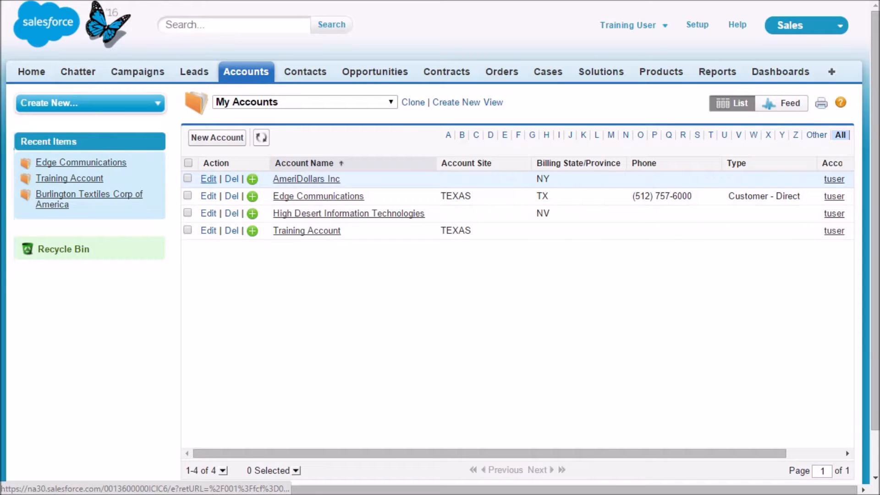
Try to save the AmeriDollars Inc account with Account Site left empty, and cancel the edit.
left_click(209, 180)
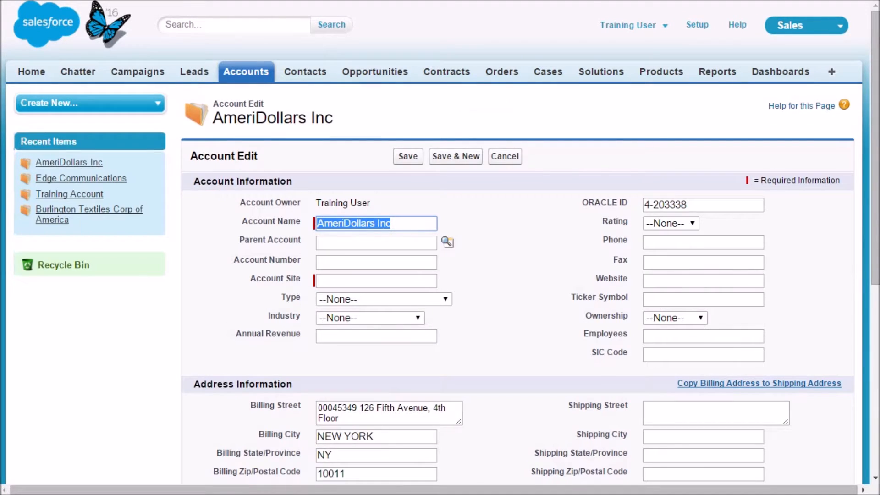
left_click(408, 157)
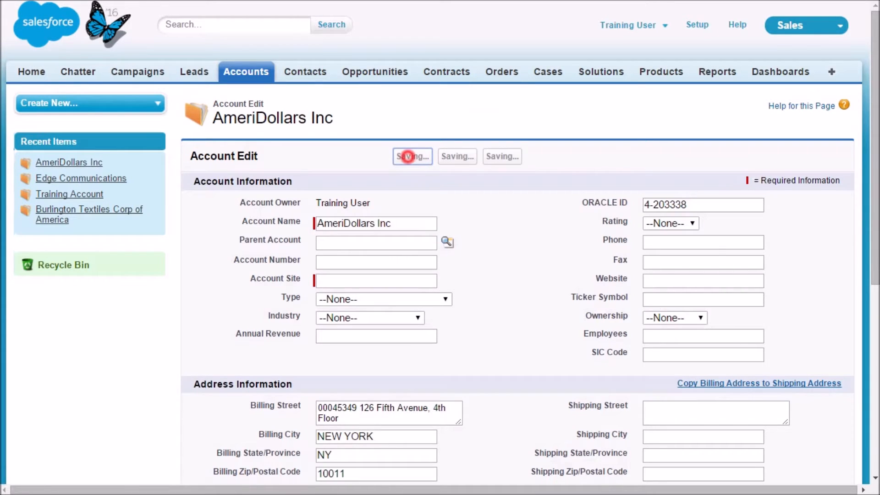
left_click(368, 296)
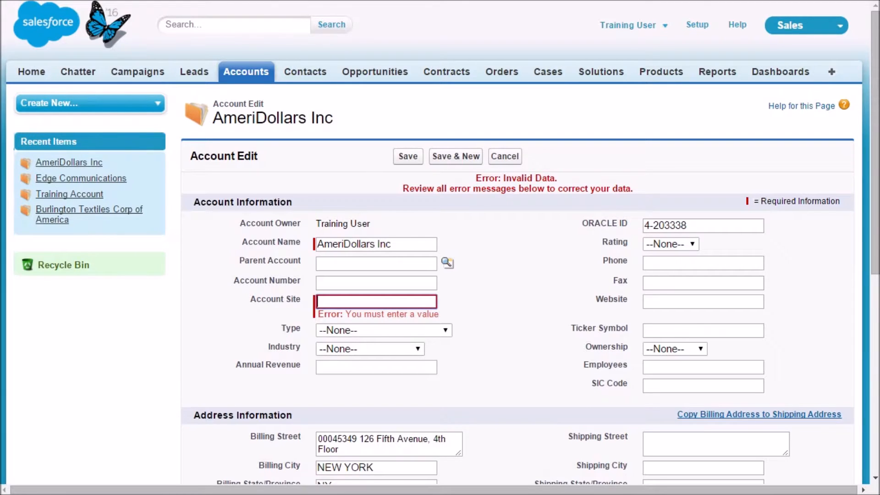
left_click(508, 157)
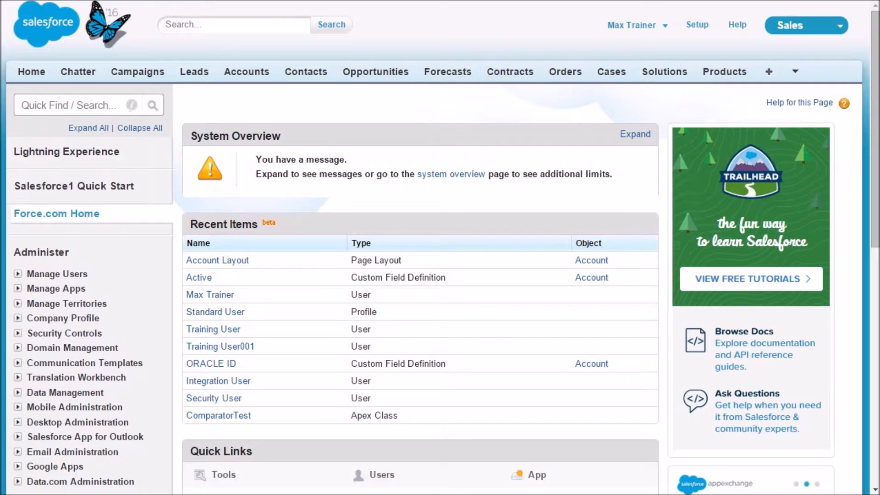
Open the list of Account fields in the Setup customization area.
scroll(440, 247, "down", 5)
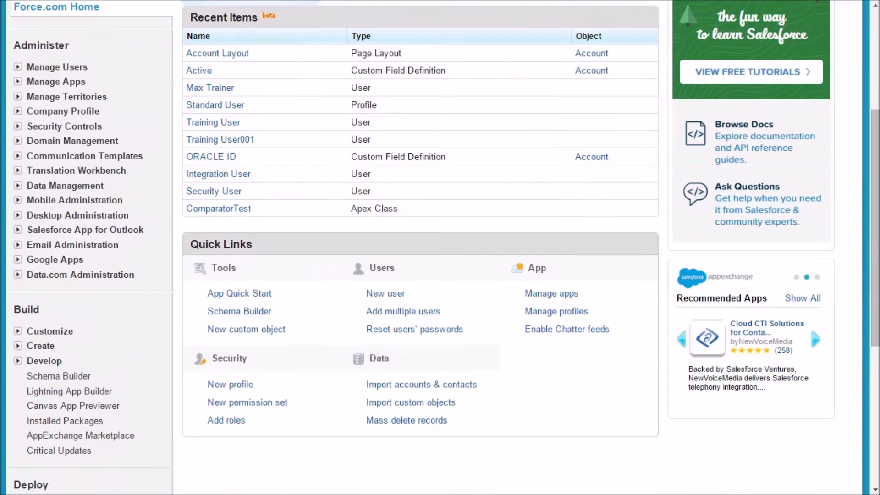
left_click(17, 331)
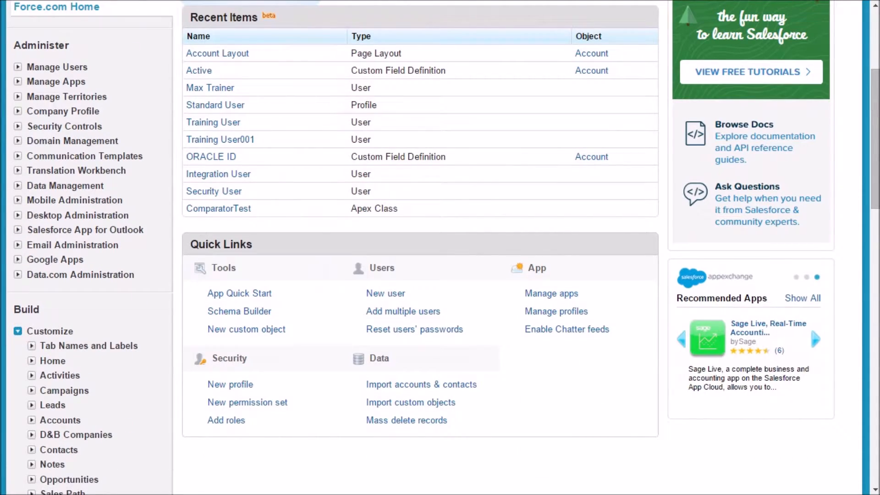
left_click(29, 419)
left_click(66, 435)
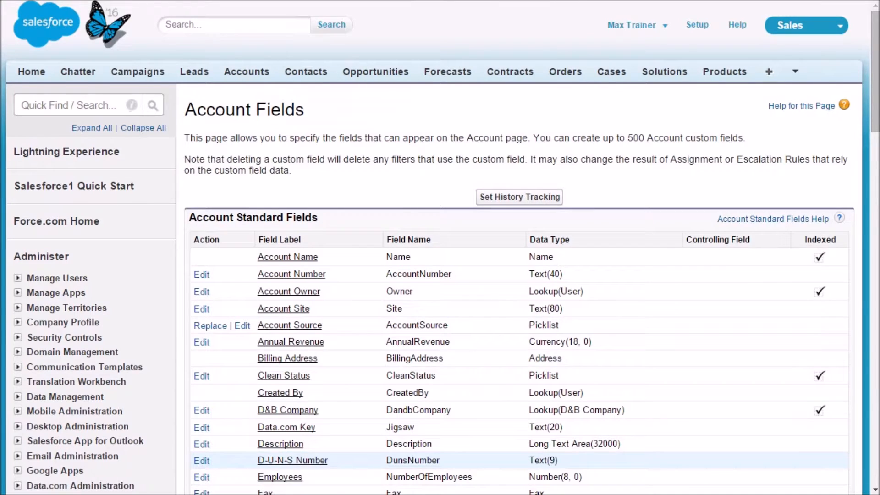
Check the edit page of the standard Account Site field for a required option, and cancel without changes.
scroll(440, 248, "down", 8)
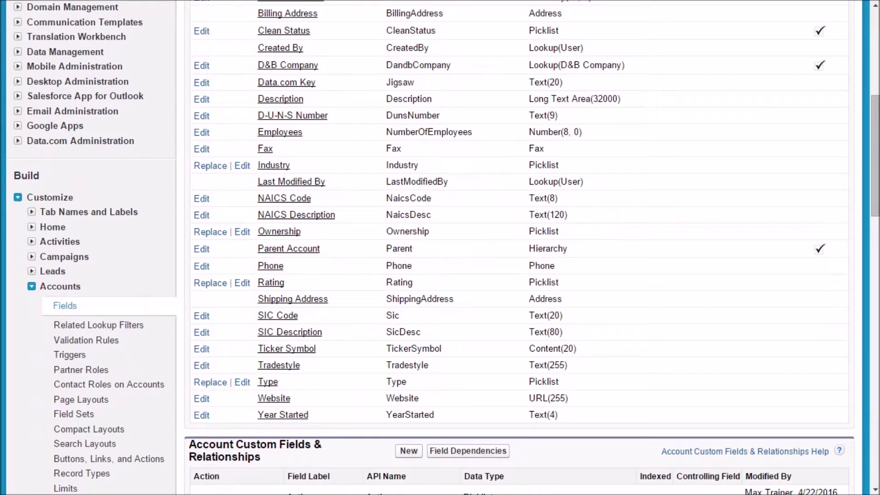
scroll(440, 248, "up", 5)
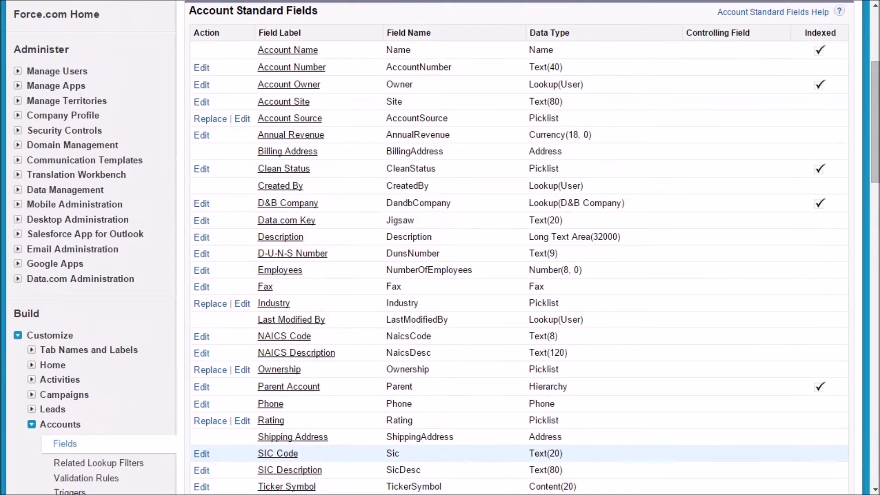
left_click(202, 171)
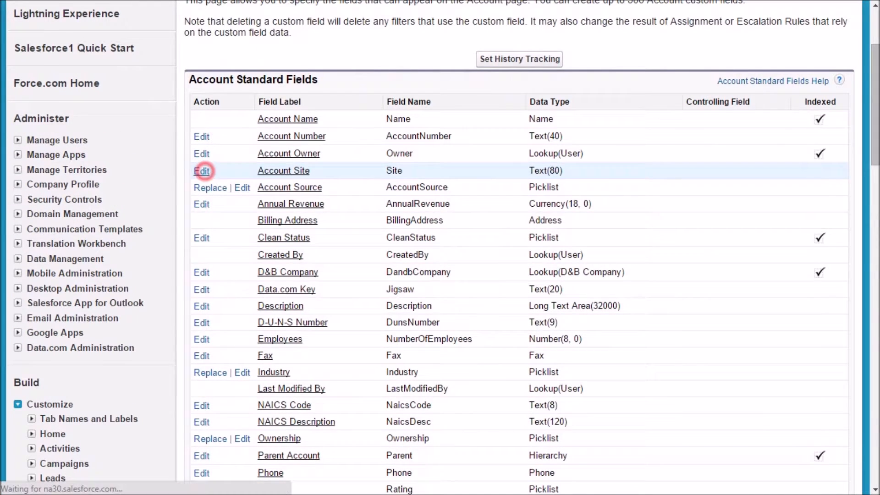
left_click(336, 253)
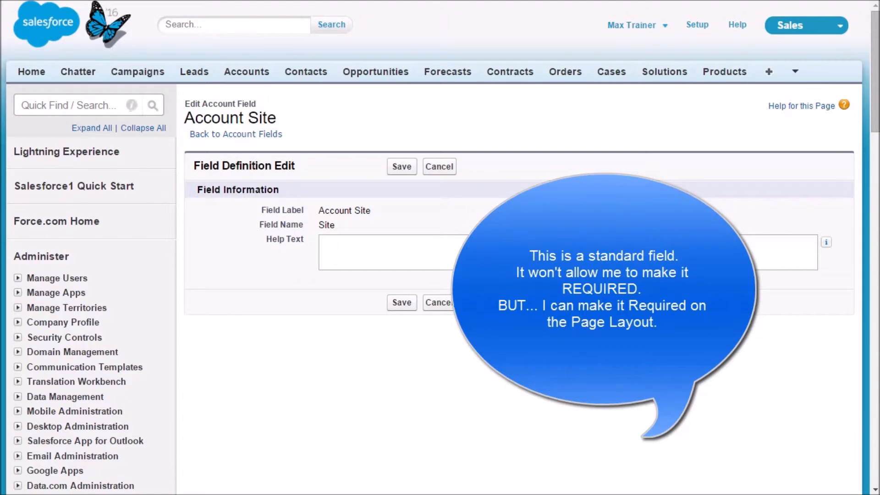
left_click(437, 166)
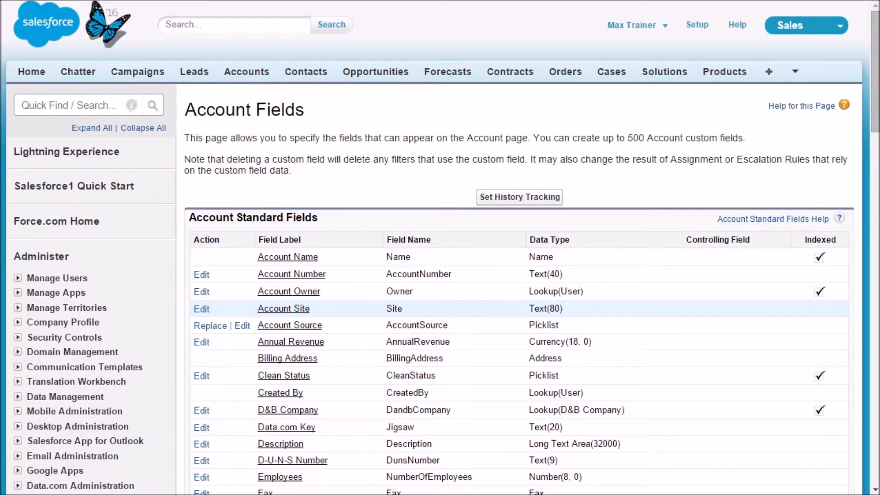
Copy the API name NumberofLocations__c of the Number of Locations custom field on Account.
scroll(518, 275, "down", 13)
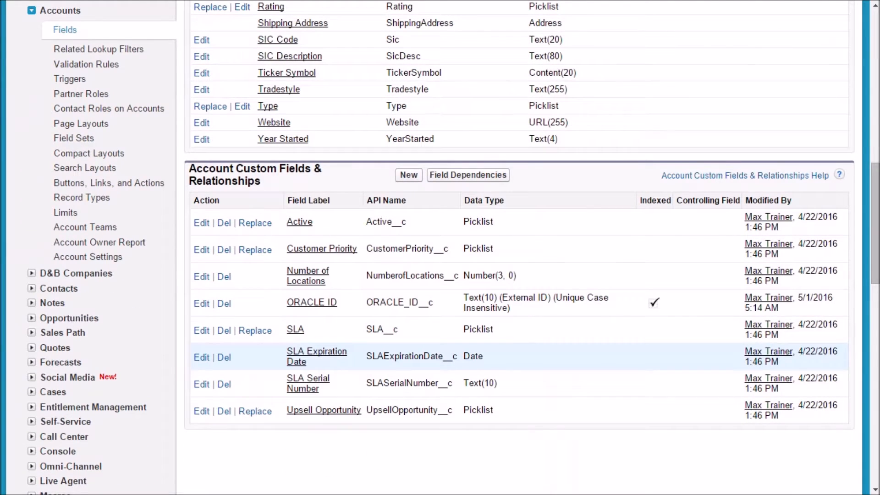
left_click_drag(366, 276, 458, 275)
right_click(451, 276)
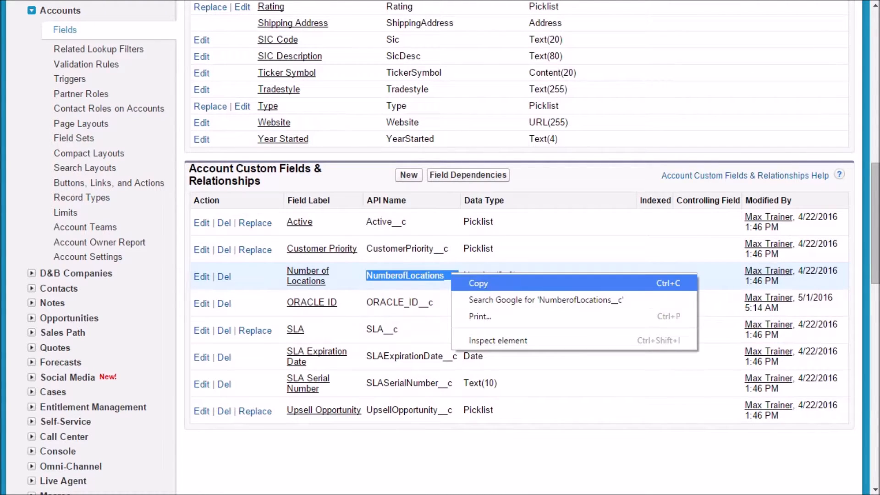
left_click(472, 287)
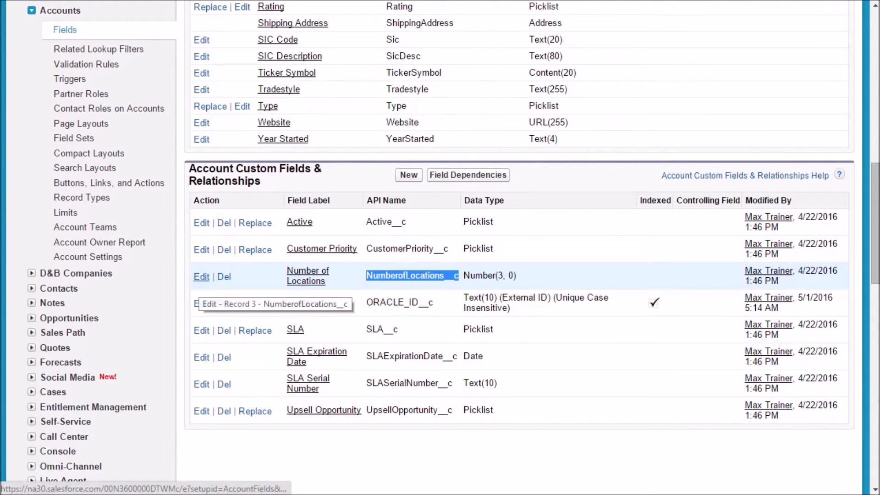
Make the Number of Locations custom field always required, accept the integration impact warning and save the field.
left_click(198, 277)
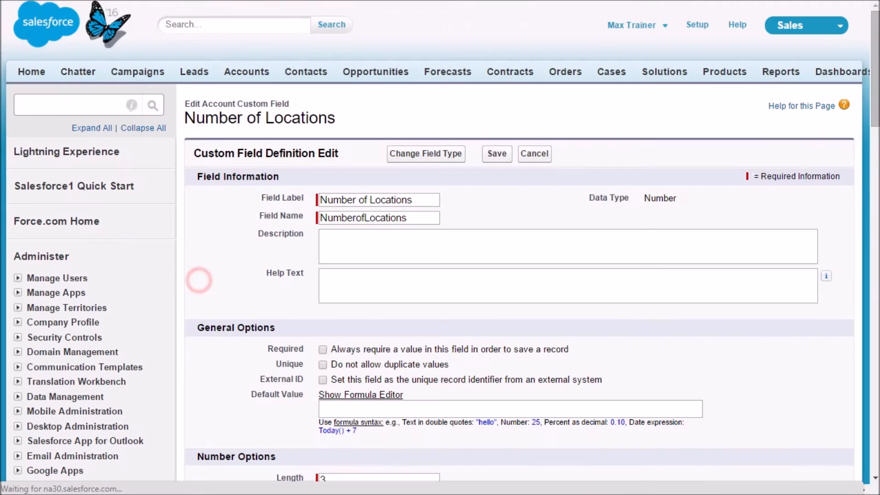
scroll(518, 275, "down", 3)
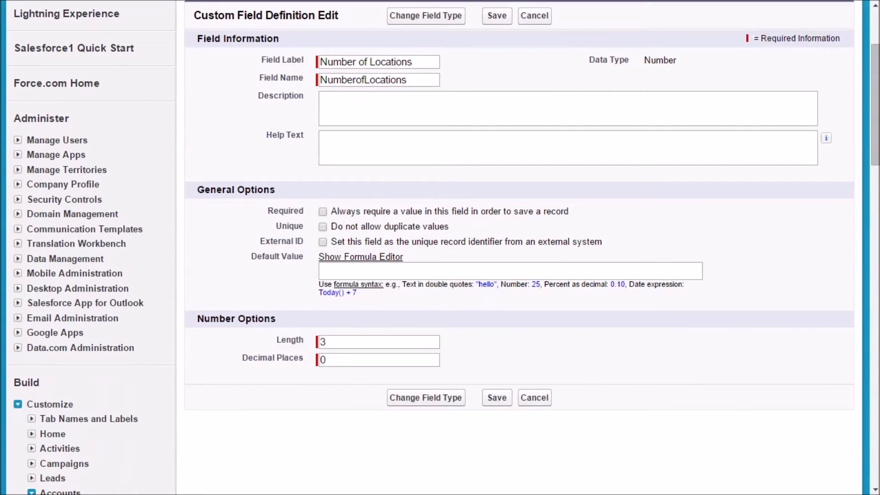
scroll(517, 248, "up", 2)
left_click(323, 280)
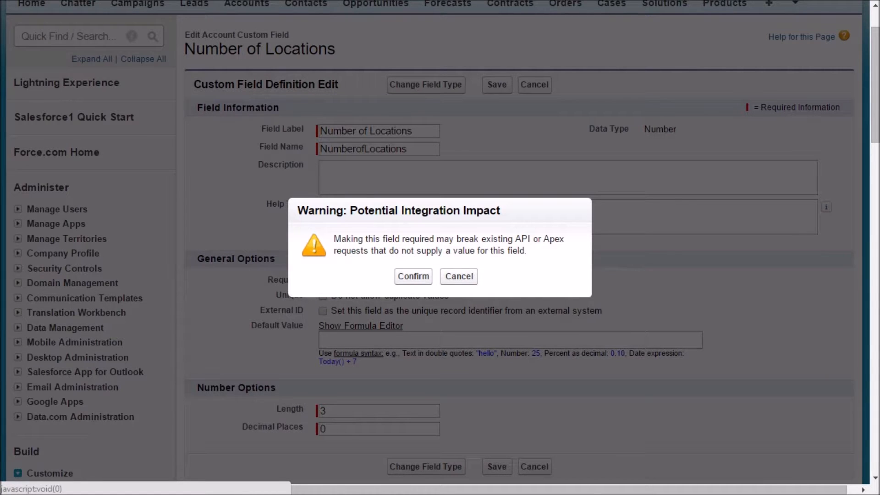
left_click(403, 277)
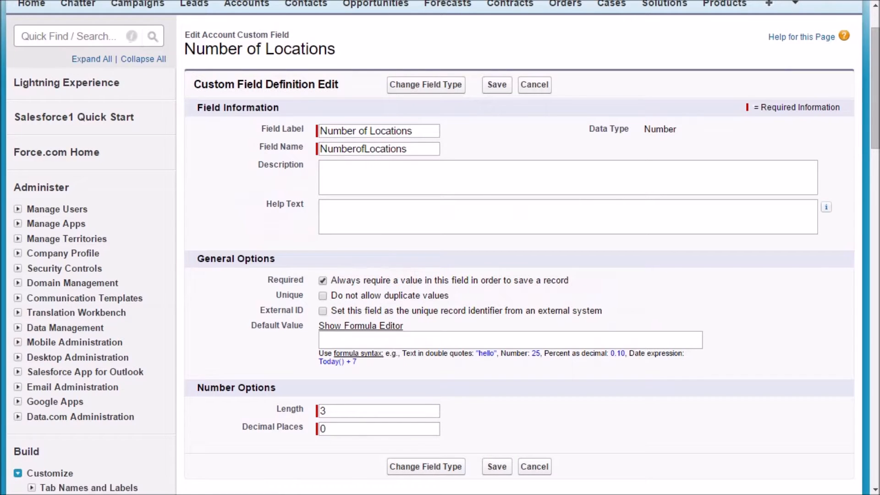
left_click(497, 84)
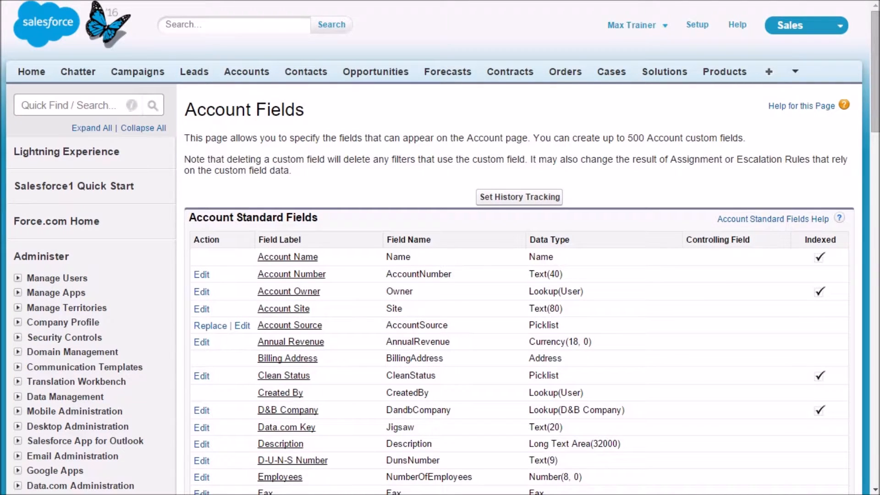
Log out of the administrator's session and open the training user's Accounts list.
left_click(634, 25)
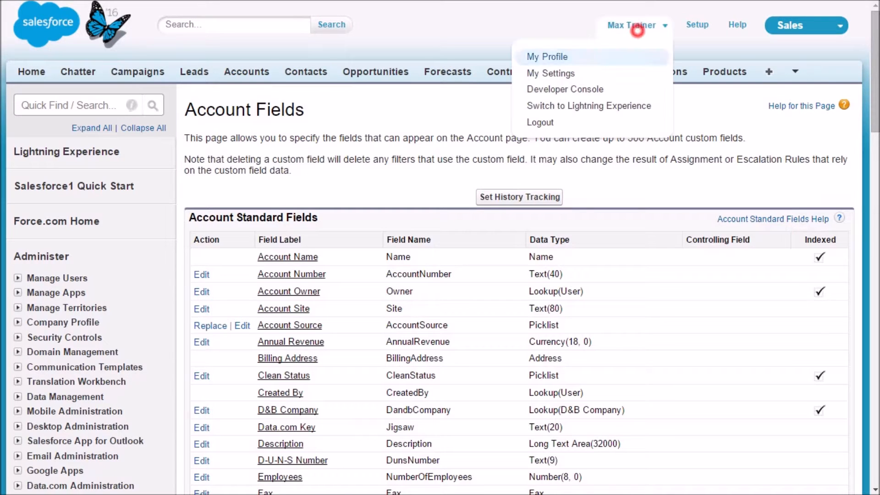
left_click(541, 118)
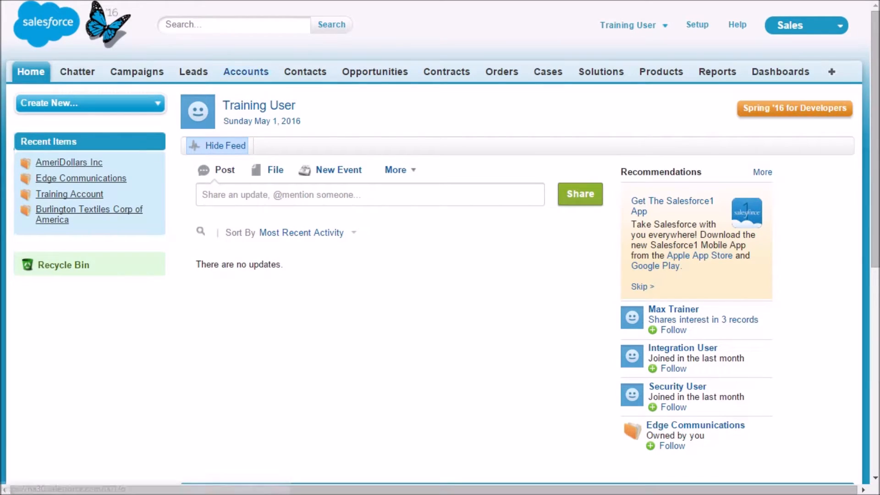
left_click(244, 72)
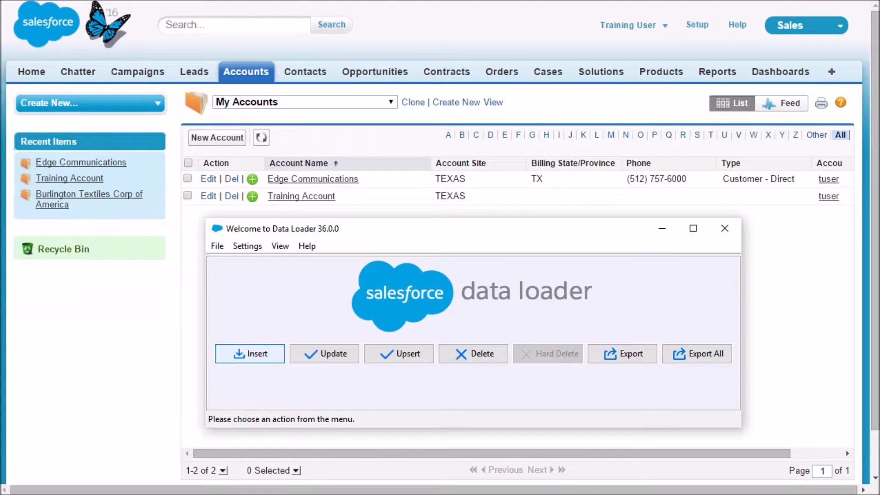
Start a Data Loader insert on the Account object with accountData_Insert_Required.csv and accept the data selection.
left_click(261, 355)
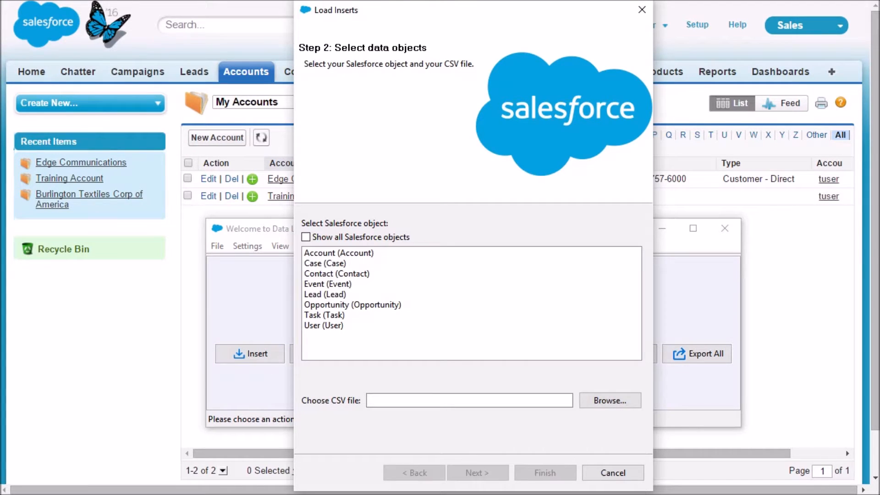
left_click(346, 252)
left_click(610, 400)
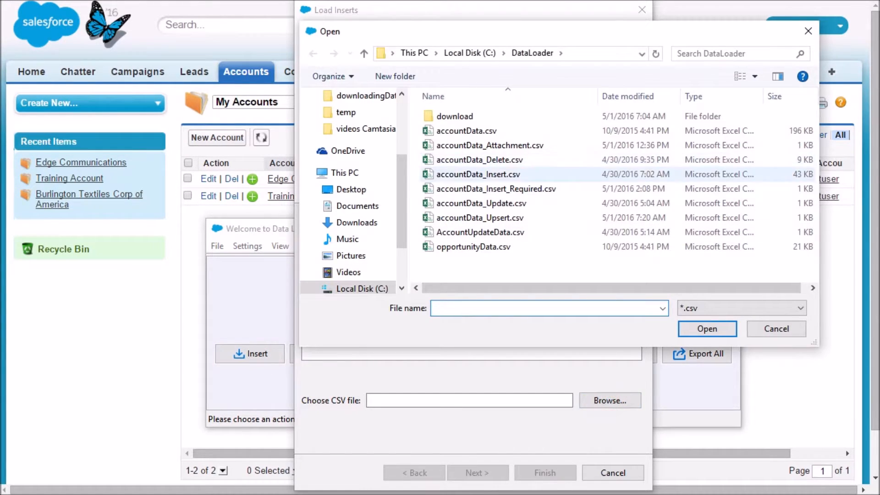
left_click(504, 189)
left_click(689, 333)
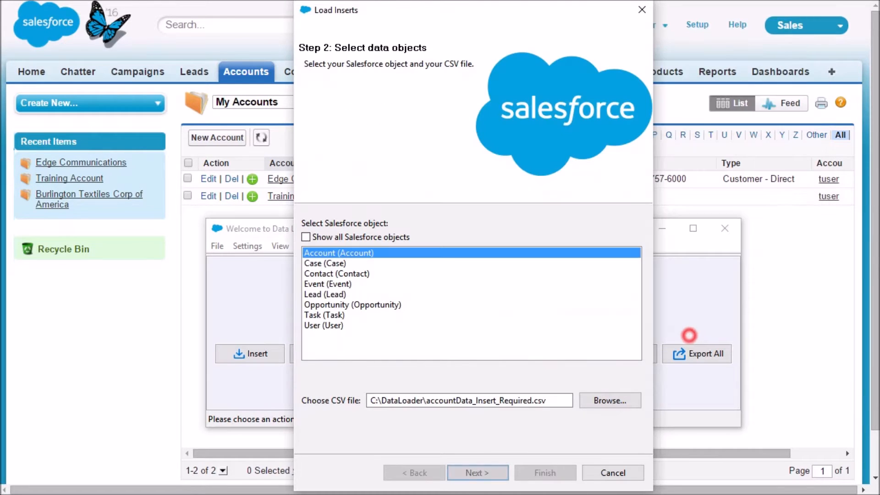
left_click(474, 473)
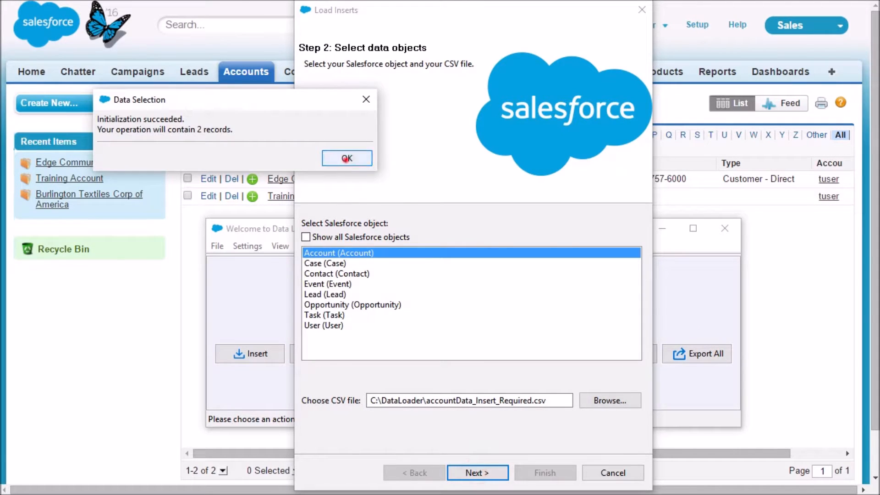
left_click(346, 159)
Create a field map by auto-matching the fields to the columns, remove the OWNERID mapping and accept the map.
left_click(438, 226)
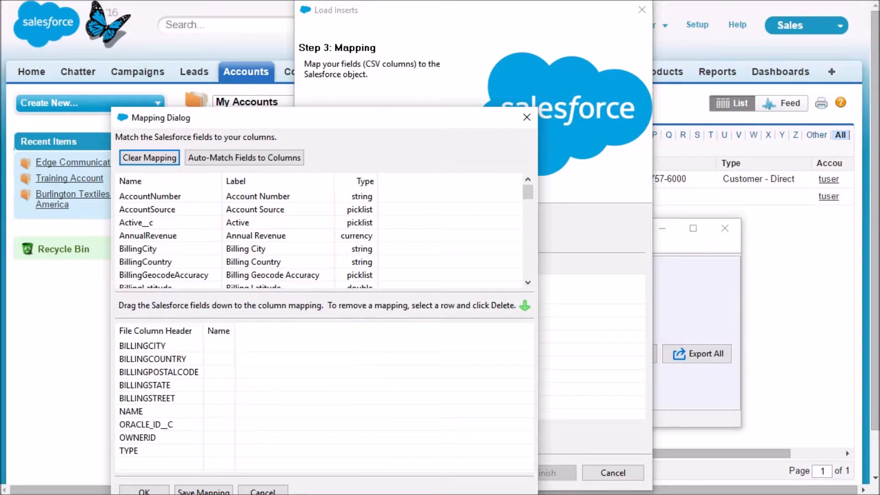
left_click_drag(380, 118, 503, 60)
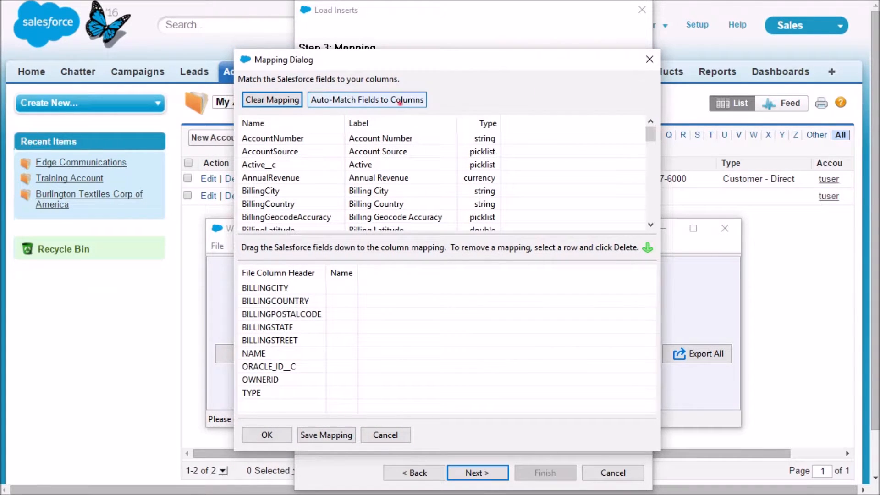
left_click(400, 100)
left_click(380, 381)
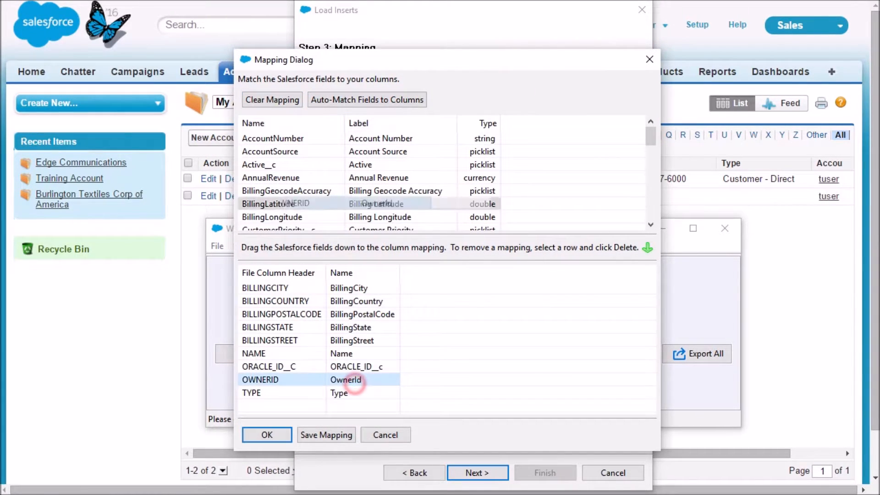
key("Delete")
left_click(266, 435)
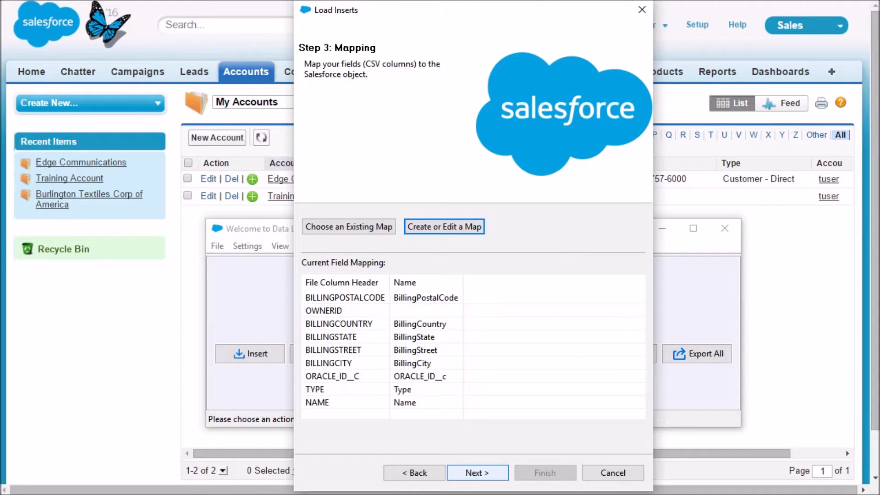
Accept the current mapping, keep the Desktop directory for the result files, and run the insert, agreeing to proceed.
left_click(477, 473)
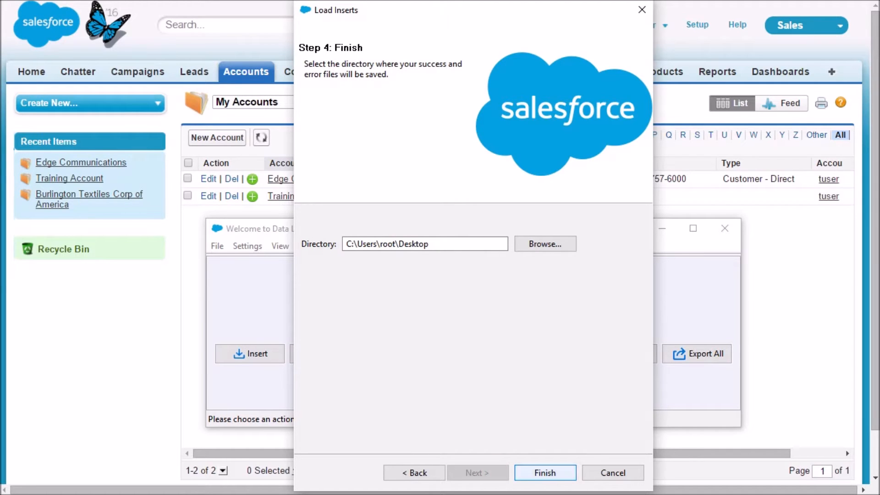
left_click(544, 472)
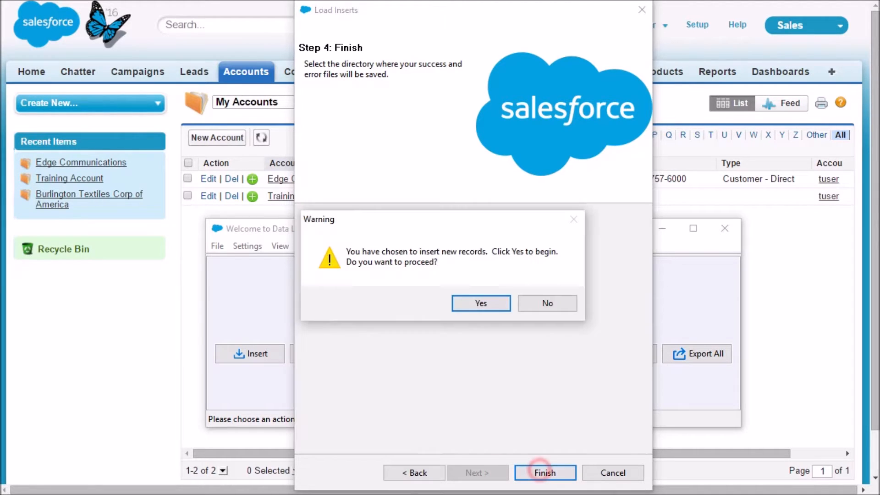
left_click(487, 303)
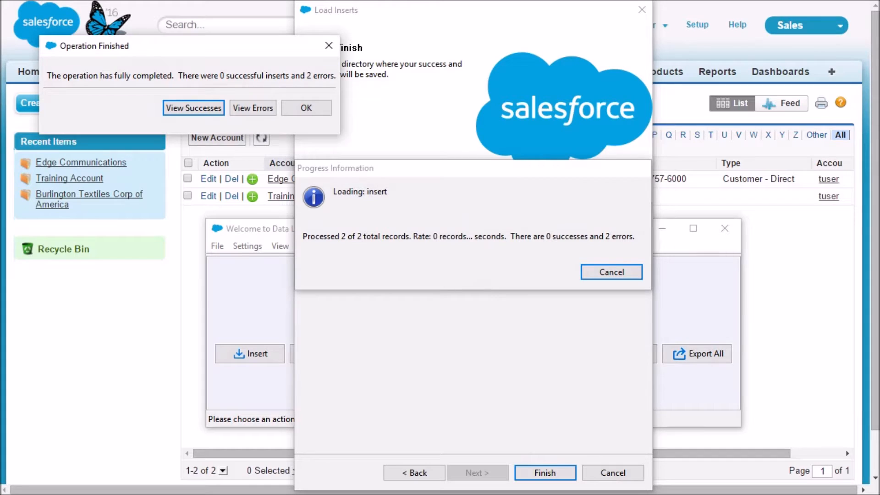
Examine the ERROR column for both accounts in the insert's error file, and close the viewer.
left_click(253, 108)
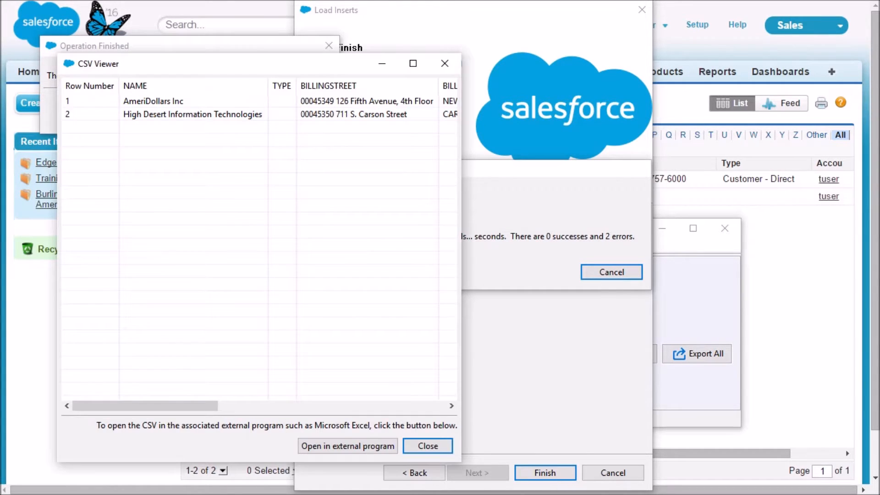
left_click_drag(462, 208, 663, 208)
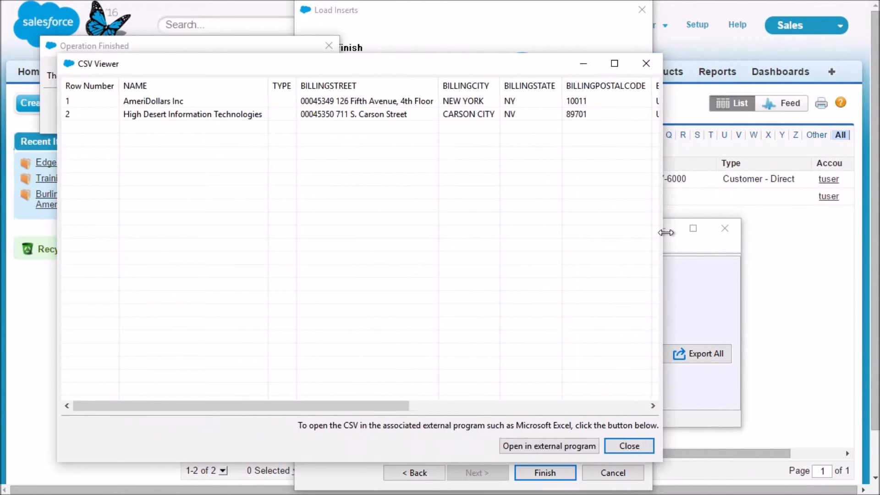
left_click_drag(144, 406, 381, 406)
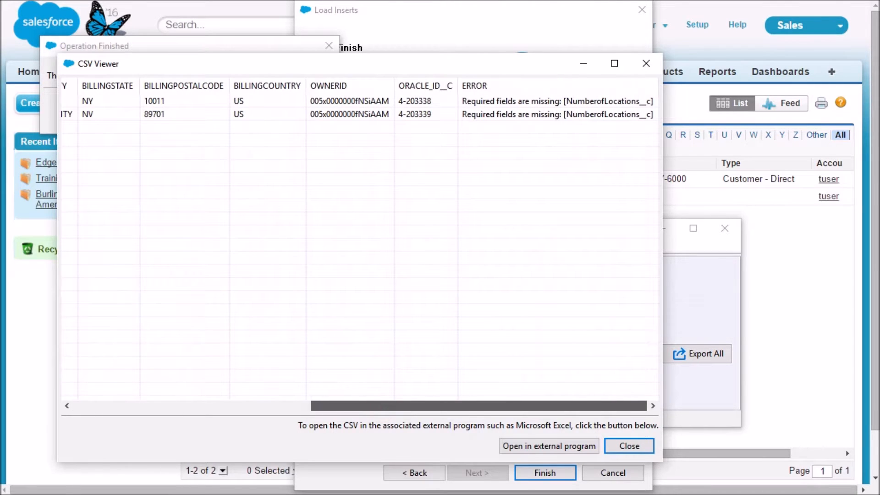
left_click(554, 99)
left_click(549, 117)
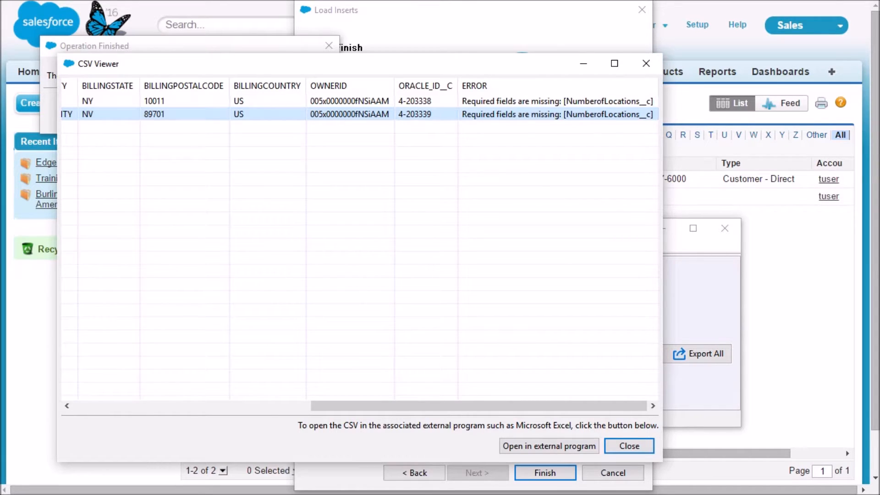
left_click(635, 444)
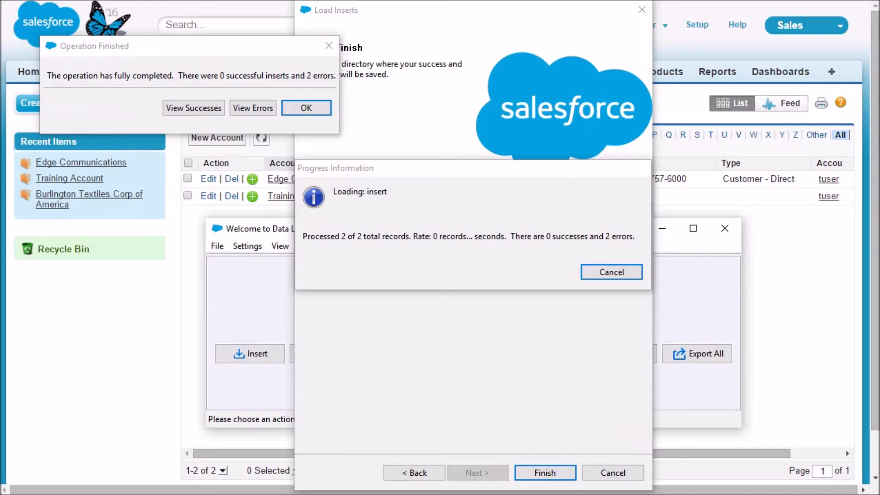
Dismiss the previous insert's summary, start an insert on the Account object with accountData_Insert_Required_Correct.csv, and accept the data selection.
left_click(306, 107)
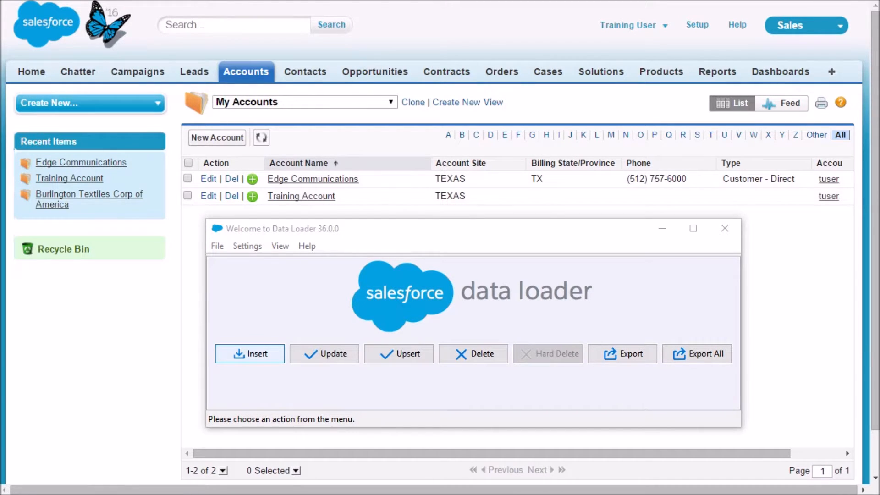
left_click(256, 353)
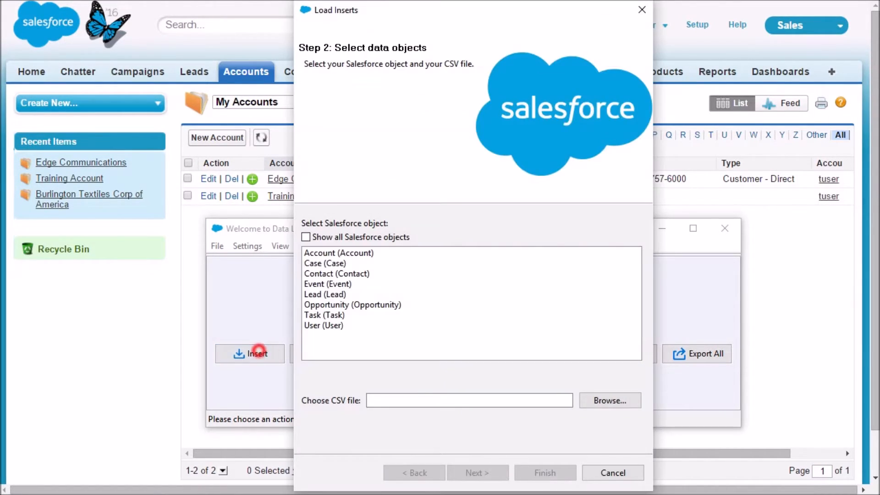
left_click(339, 253)
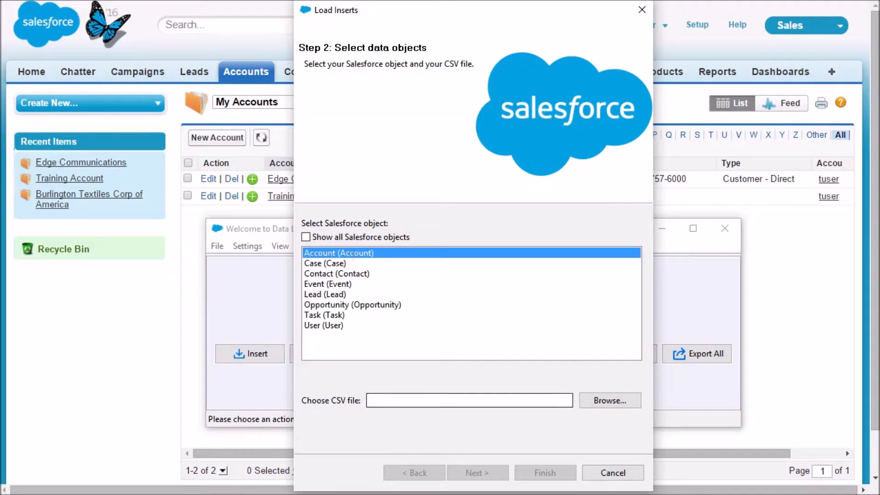
left_click(604, 401)
double_click(518, 203)
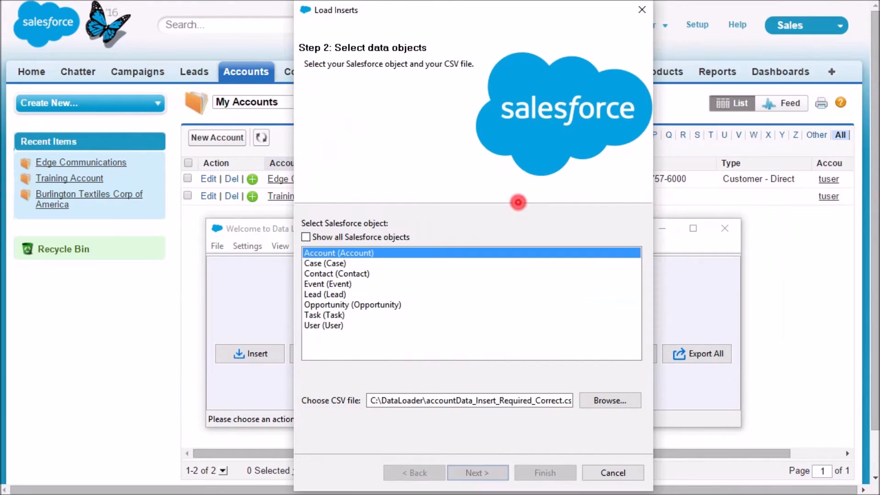
left_click(478, 472)
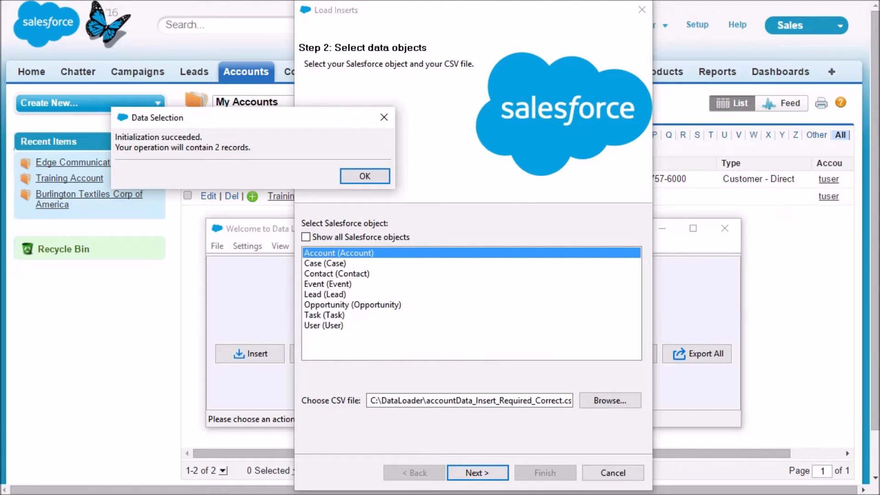
left_click(366, 177)
Create a field map by auto-matching fields to the CSV columns, remove the OWNERID mapping, and accept the map.
left_click(436, 222)
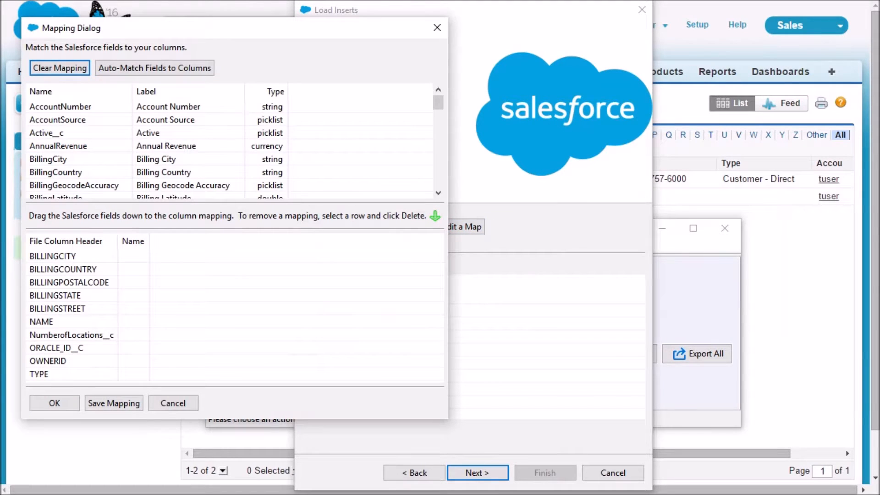
left_click(173, 69)
left_click(137, 362)
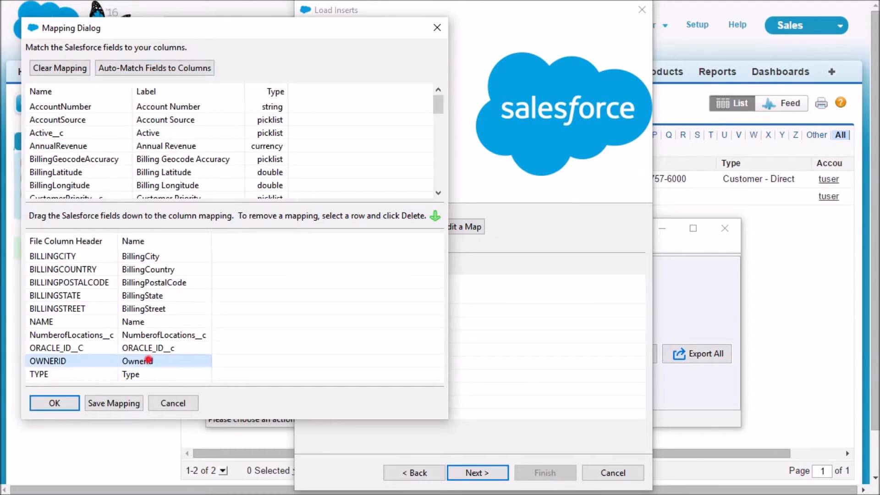
key("Delete")
left_click(44, 404)
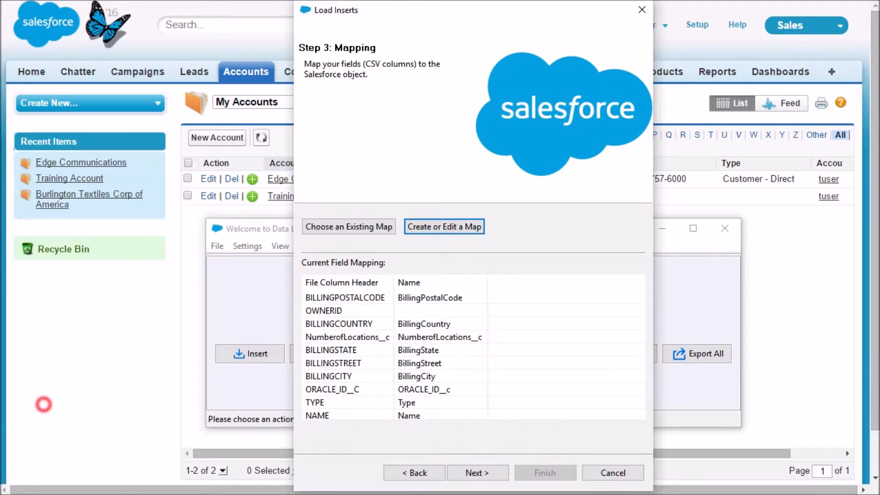
Run the insert with the current mapping and the Desktop result directory, dismiss its summary, and refresh the My Accounts list.
left_click(476, 472)
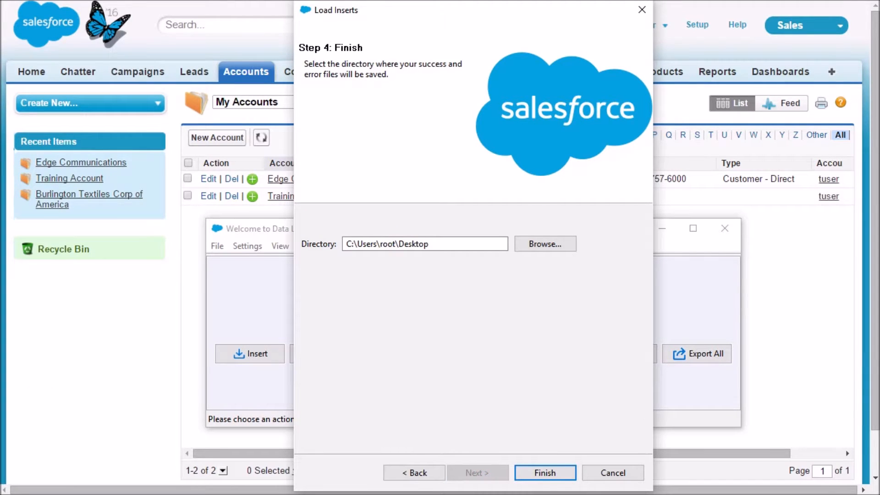
left_click(545, 473)
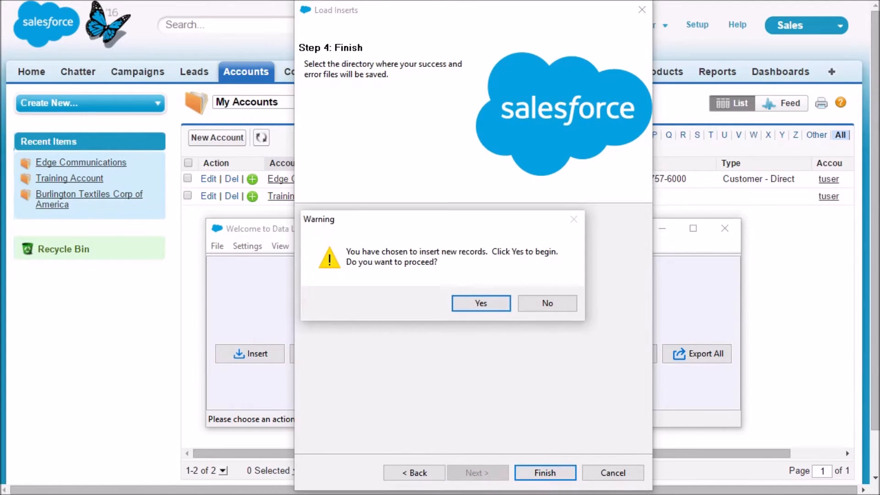
left_click(472, 302)
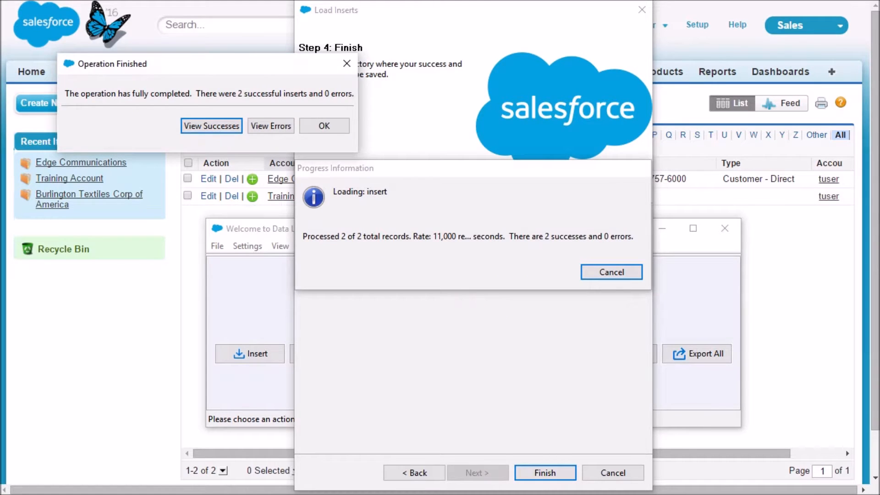
left_click_drag(213, 63, 453, 129)
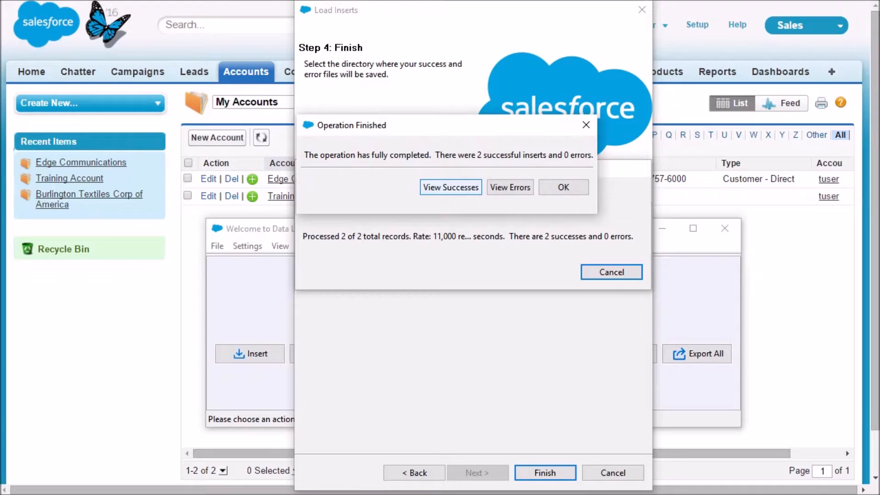
left_click(555, 190)
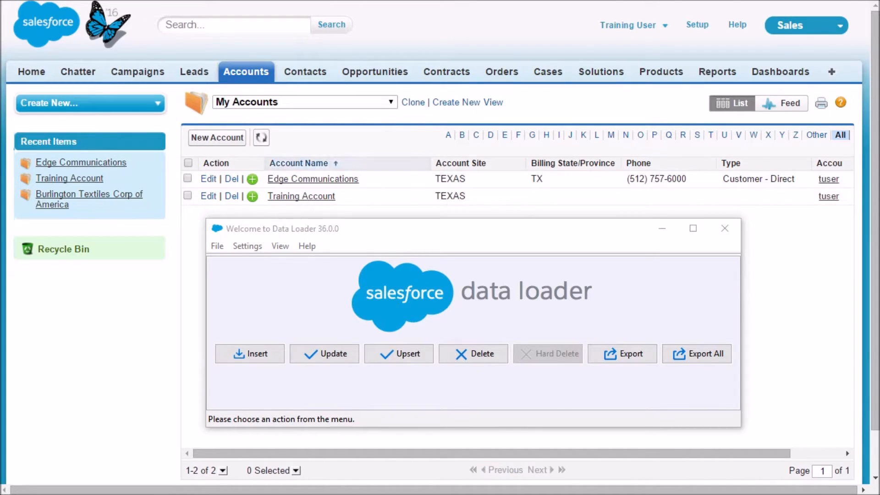
left_click(261, 137)
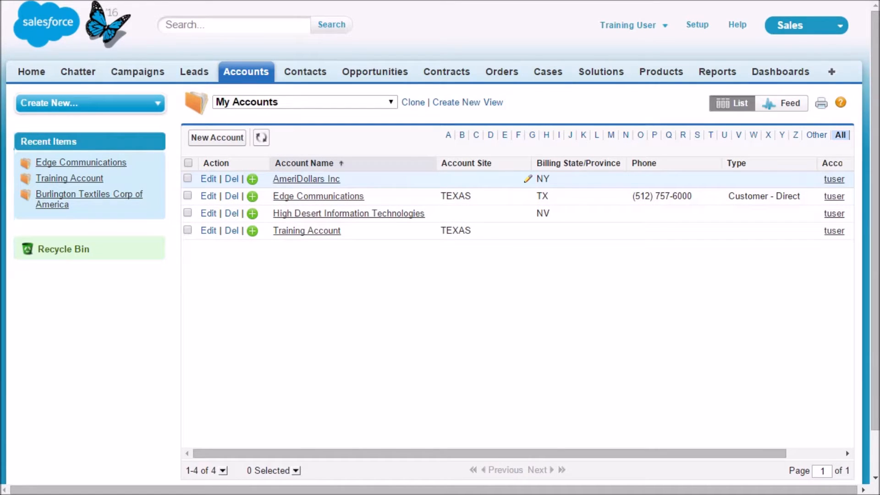
Open the AmeriDollars Inc account for editing and try to save it with the Account Site field left blank.
left_click(328, 178)
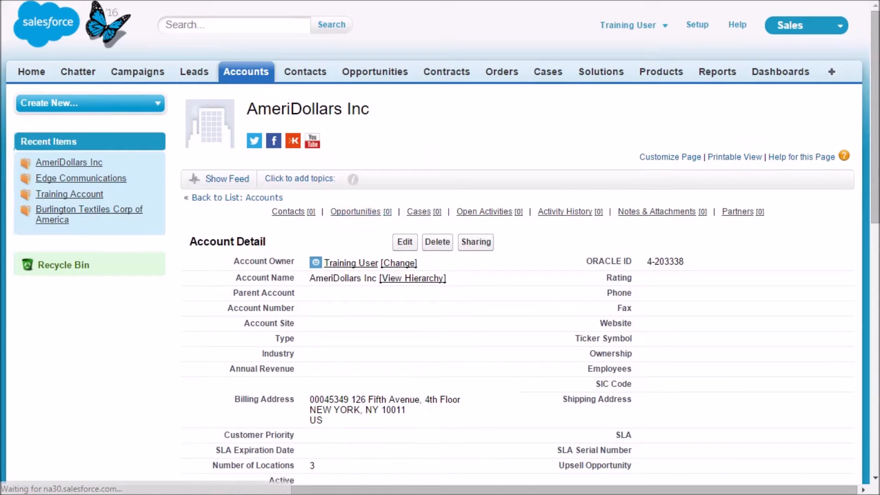
left_click(405, 243)
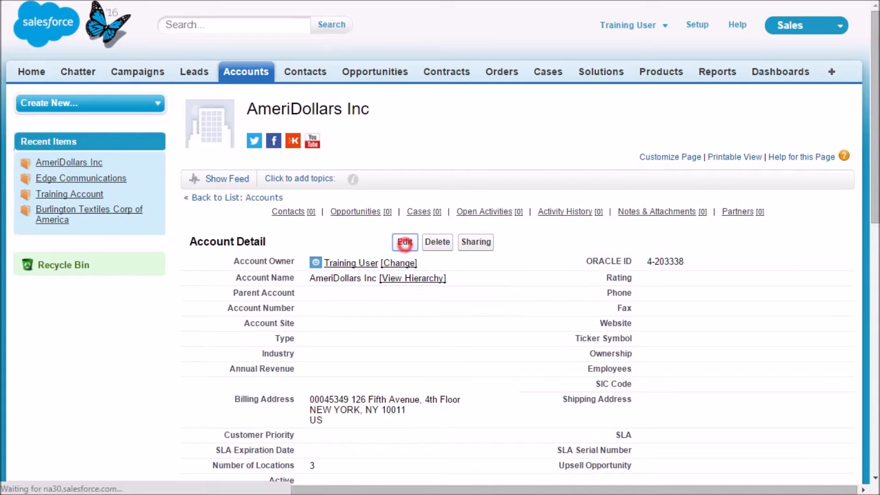
left_click(407, 156)
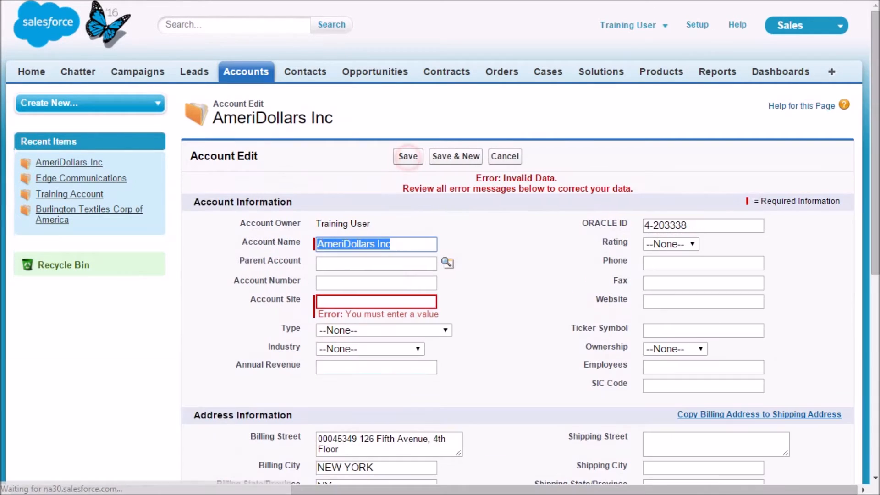
left_click(381, 302)
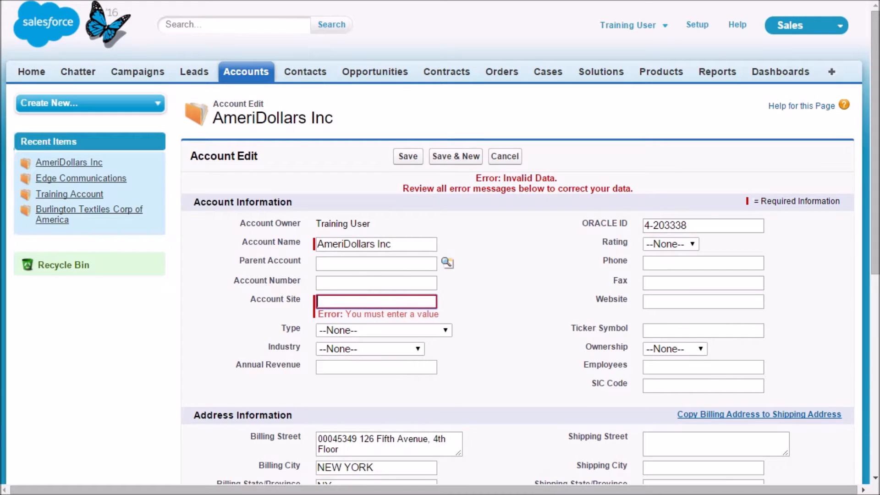